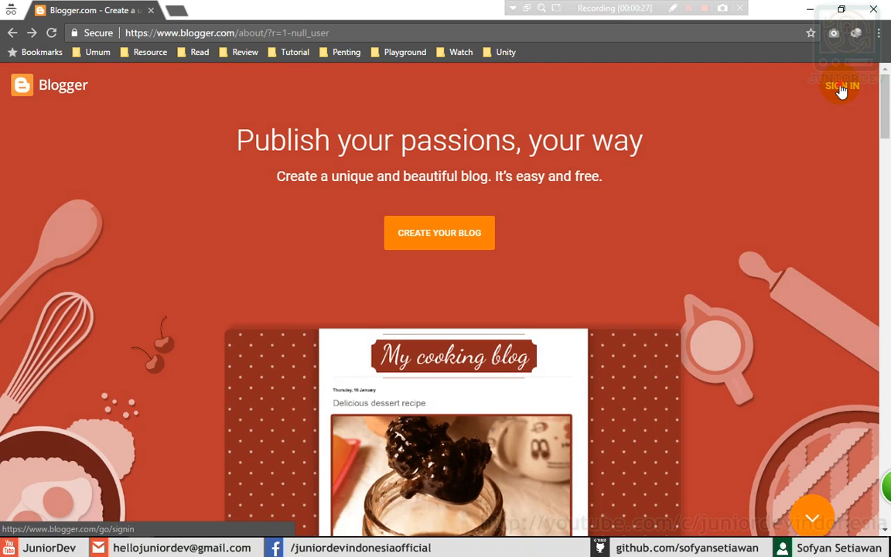
- Start signing in from the Blogger landing page's SIGN IN button
{"action": "left_click", "coordinate": [842, 87]}
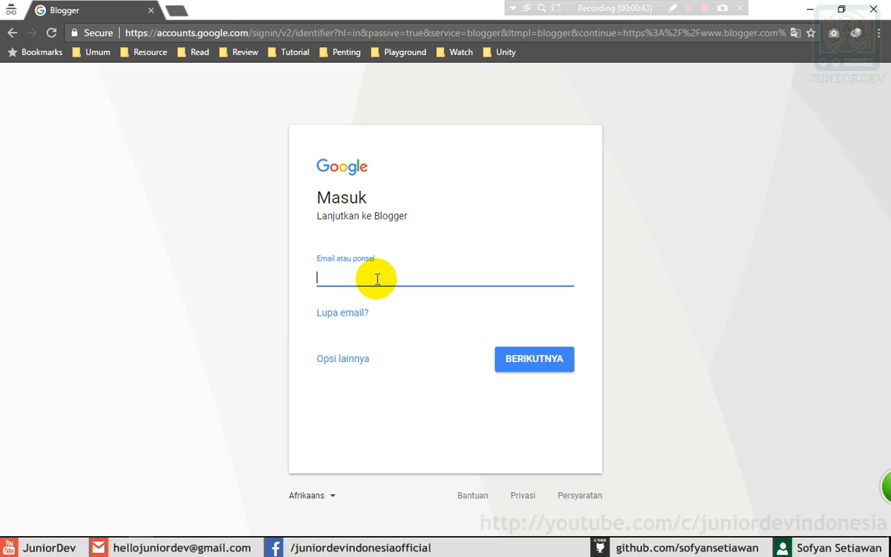
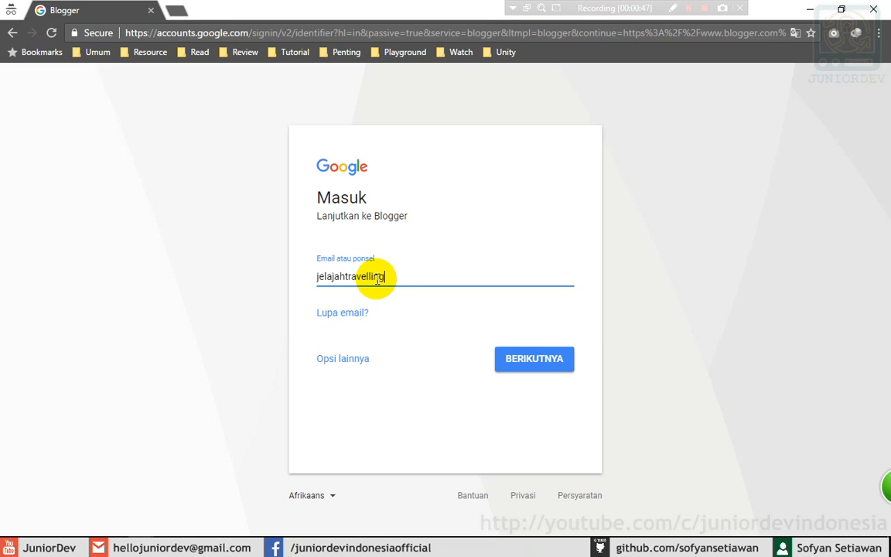
- Sign in with the blog's Google account e-mail and password
{"action": "left_click", "coordinate": [529, 362]}
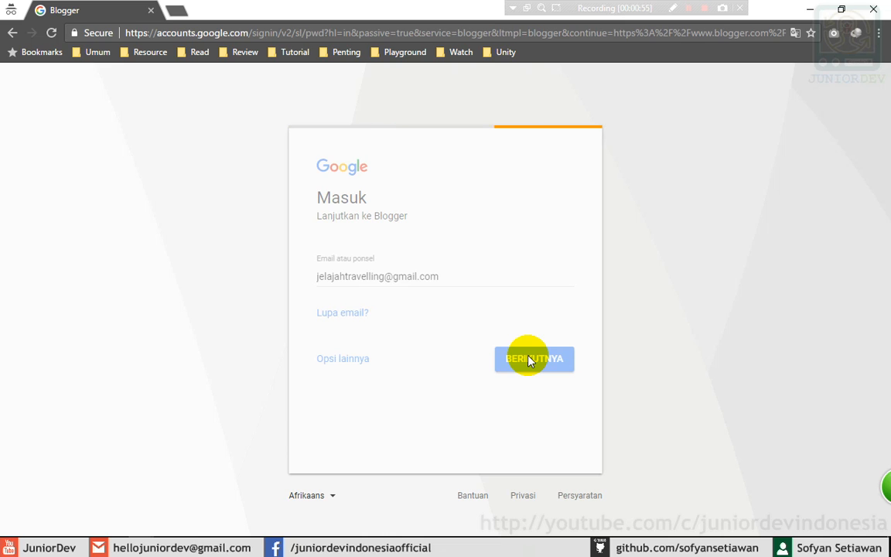
{"action": "type", "text": "••••••••••••••"}
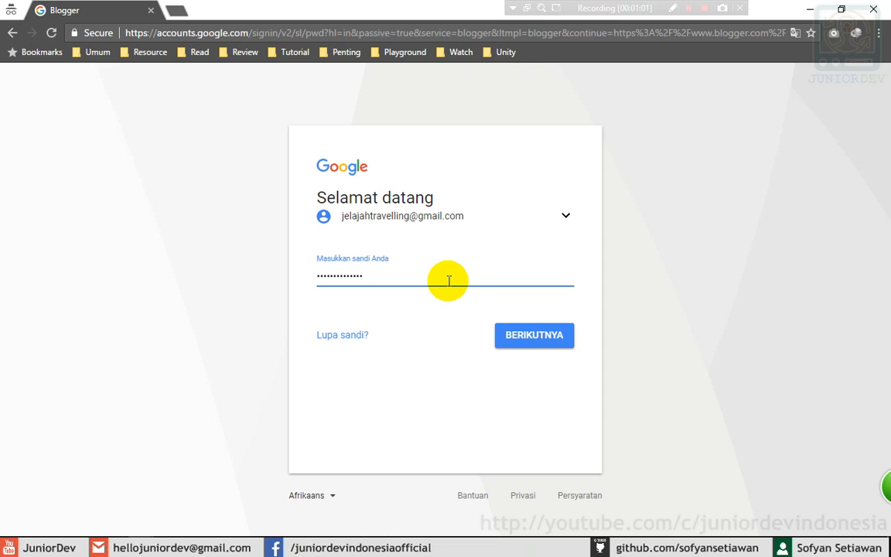
{"action": "left_click", "coordinate": [531, 334]}
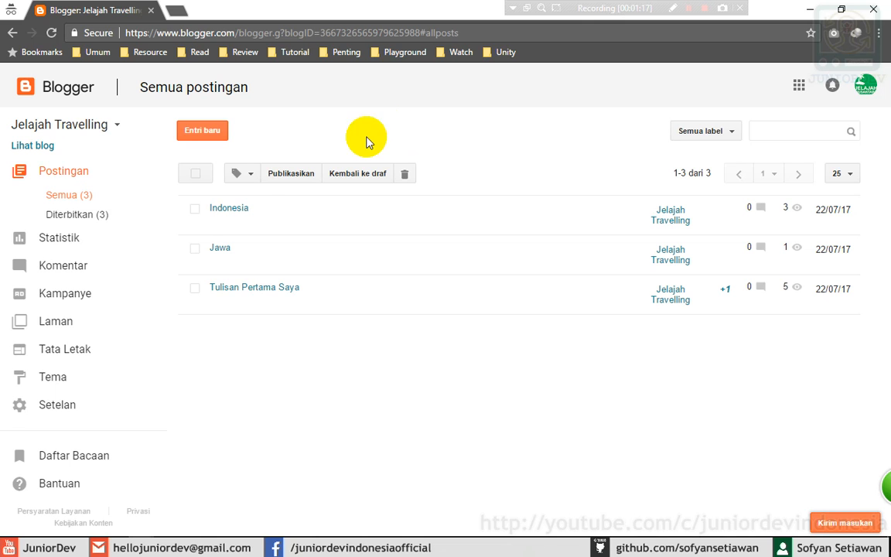
{"action": "mouse_move", "coordinate": [219, 223]}
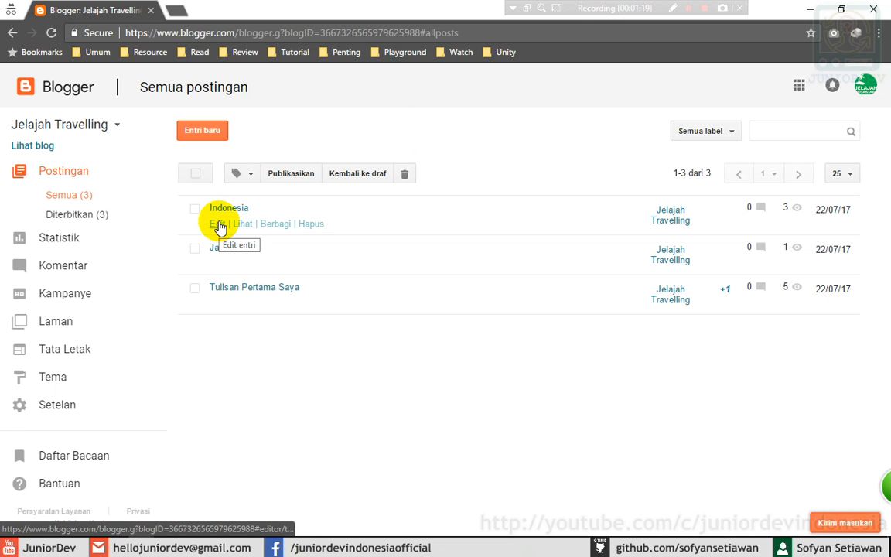
- Open the Indonesia post and add an author byline beginning 'oleh' below the paragraph
{"action": "mouse_move", "coordinate": [220, 264]}
{"action": "left_click", "coordinate": [216, 225]}
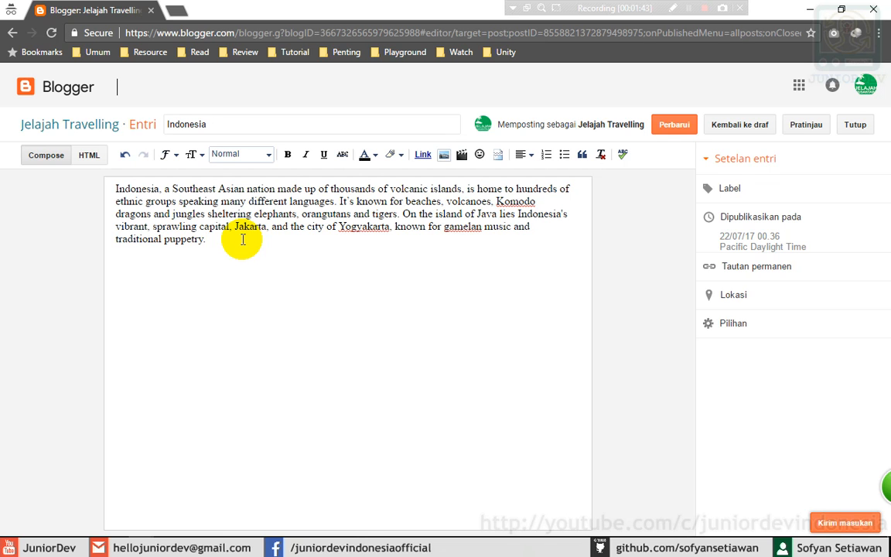
{"action": "key", "text": "Return"}
{"action": "key", "text": "Return"}
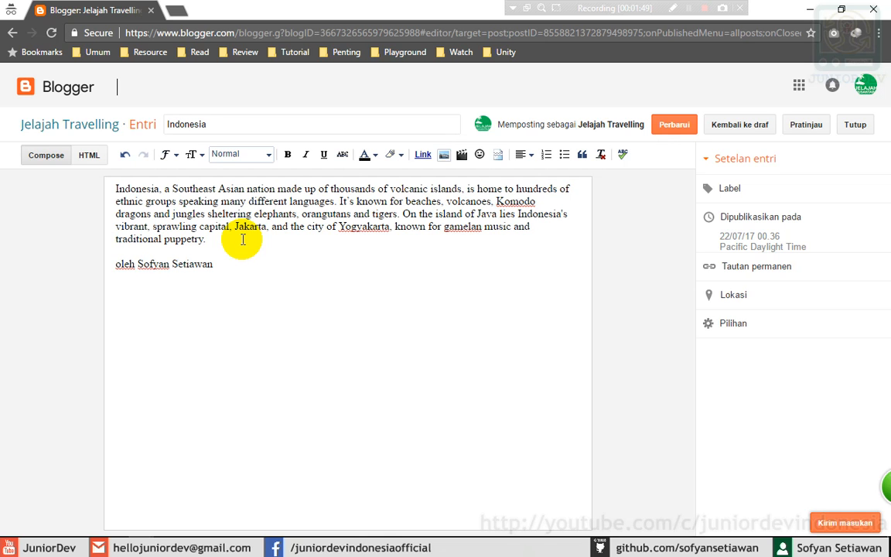
- Delete the Yogyakarta clause so the paragraph ends at 'Jakarta'
{"action": "left_click", "coordinate": [249, 238]}
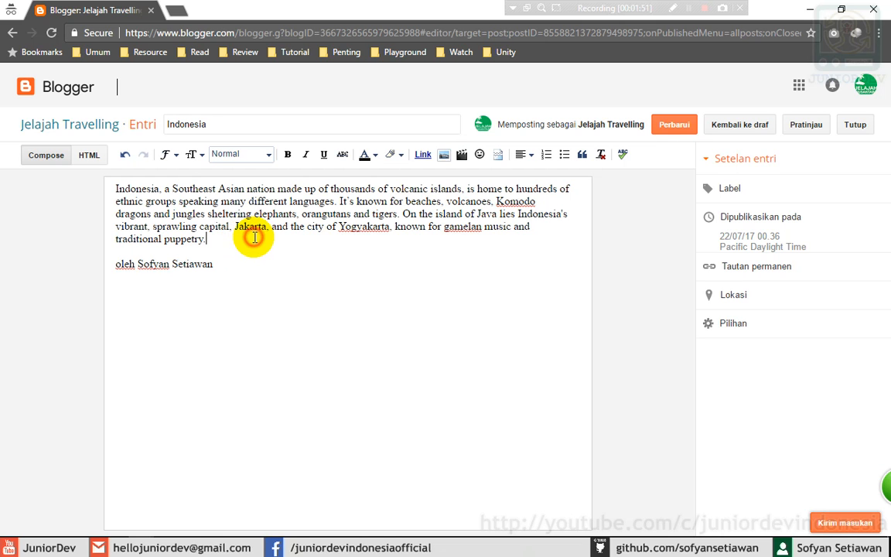
{"action": "left_click", "coordinate": [270, 228], "text": "shift"}
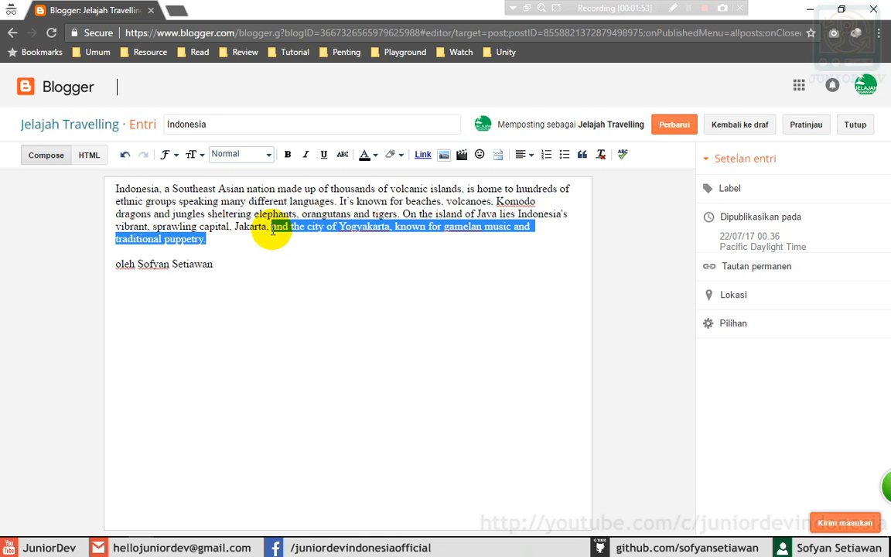
{"action": "key", "text": "BackSpace"}
{"action": "key", "text": "BackSpace"}
{"action": "key", "text": "BackSpace"}
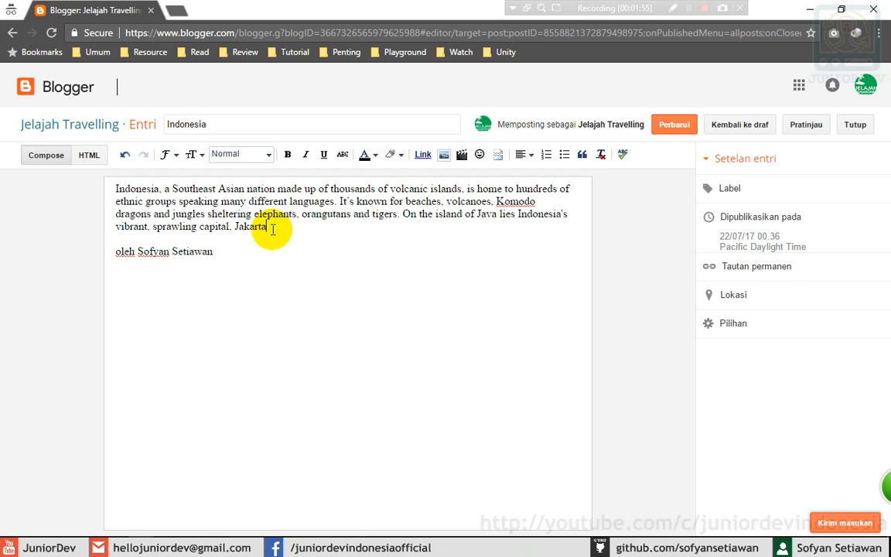
{"action": "left_click", "coordinate": [226, 255]}
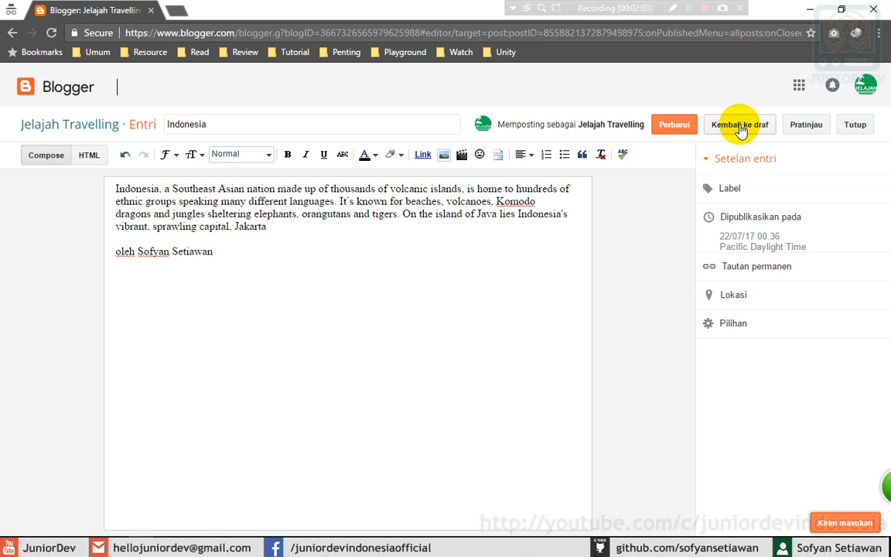
- Save the updated Indonesia post and view its published page
{"action": "left_click", "coordinate": [670, 127]}
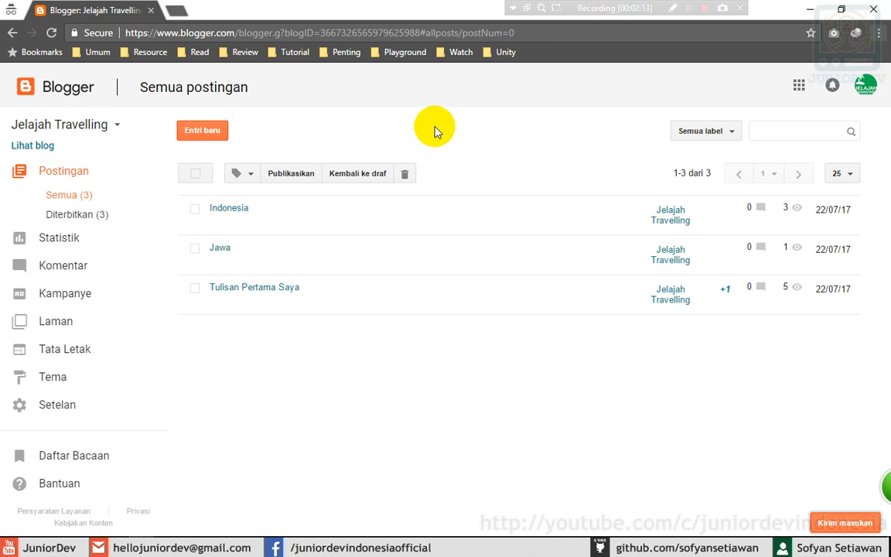
{"action": "mouse_move", "coordinate": [279, 208]}
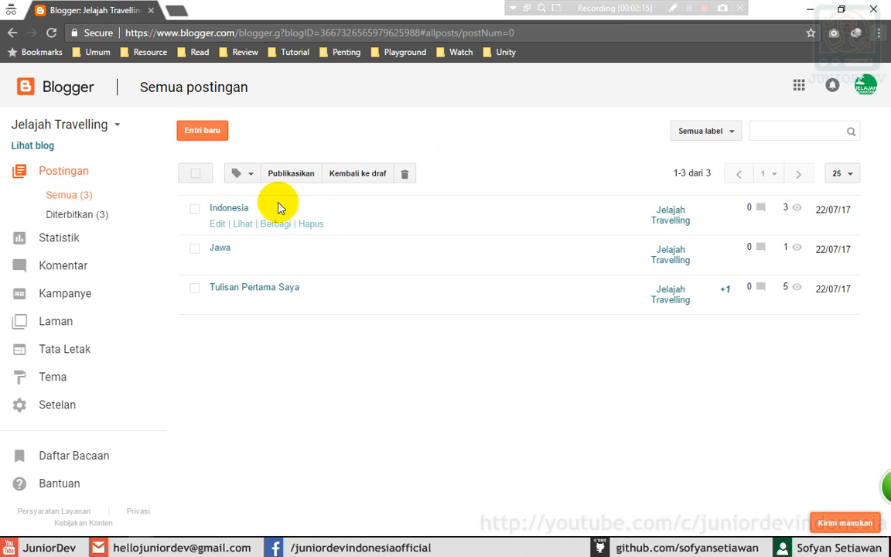
{"action": "left_click", "coordinate": [242, 225]}
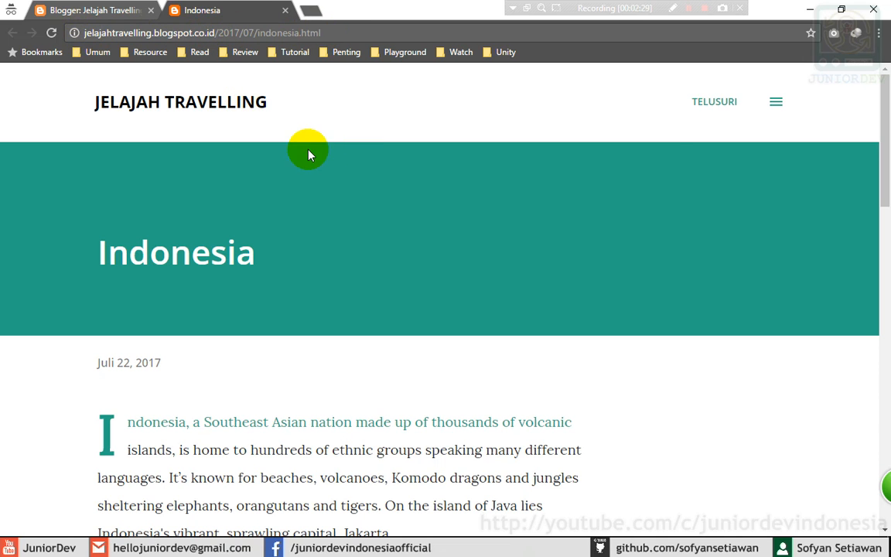
- Scroll through the published Indonesia post, then close its tab
{"action": "left_click_drag", "start_coordinate": [883, 116], "coordinate": [886, 147]}
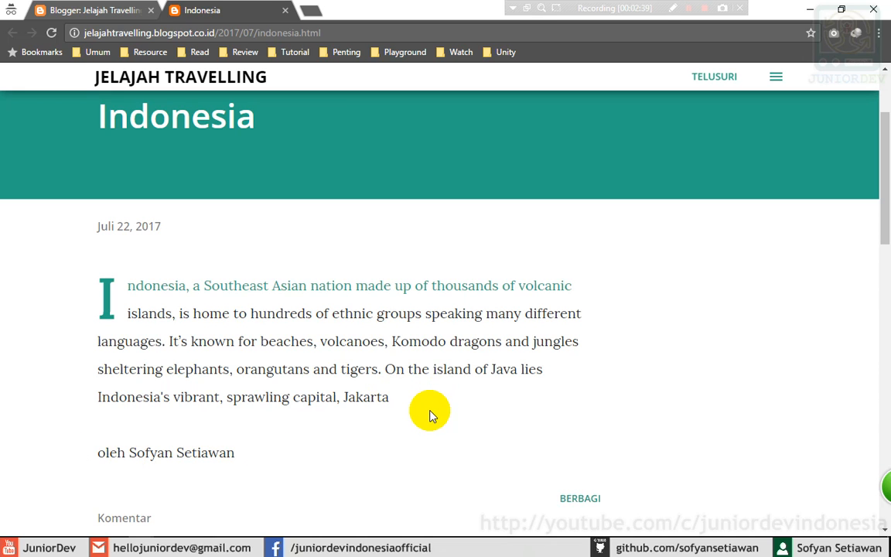
{"action": "left_click", "coordinate": [329, 356]}
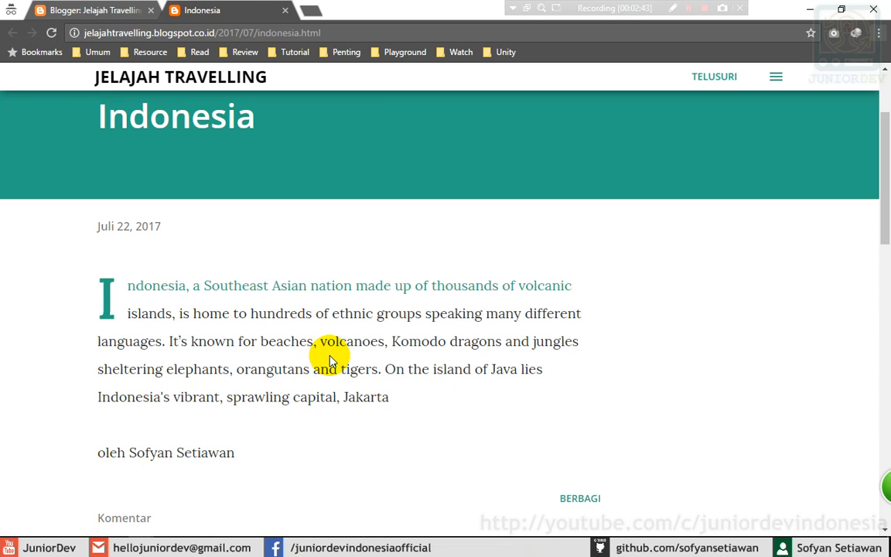
{"action": "left_click", "coordinate": [285, 10]}
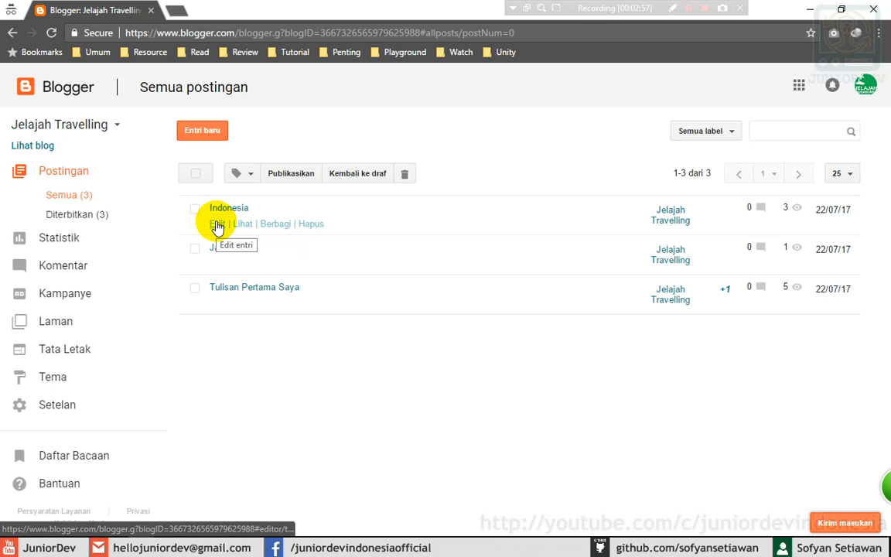
- Reopen the Indonesia post and start a new line below the author byline
{"action": "left_click", "coordinate": [217, 224]}
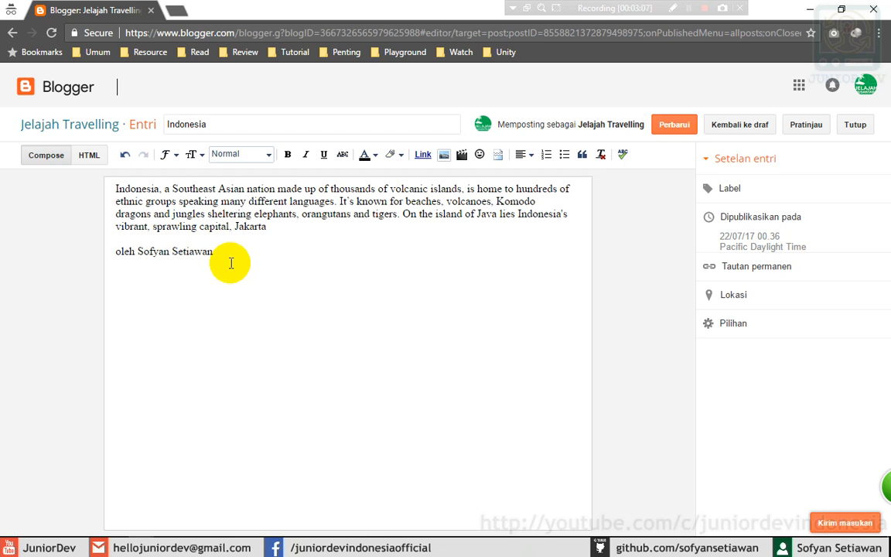
{"action": "left_click", "coordinate": [253, 250]}
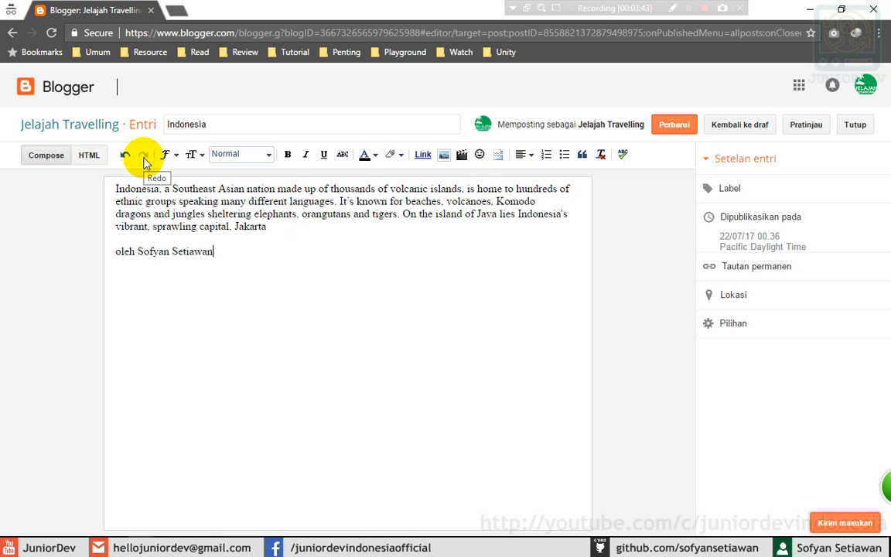
{"action": "left_click", "coordinate": [228, 258]}
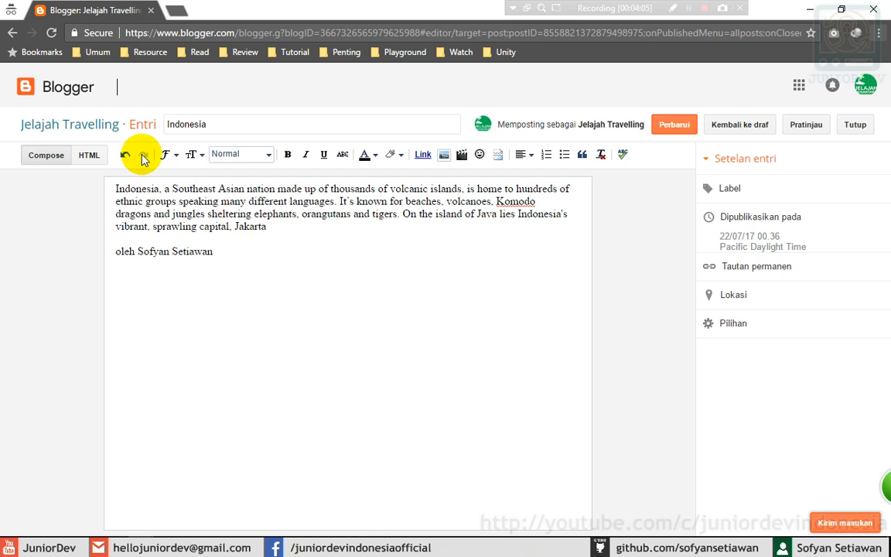
{"action": "left_click", "coordinate": [243, 252]}
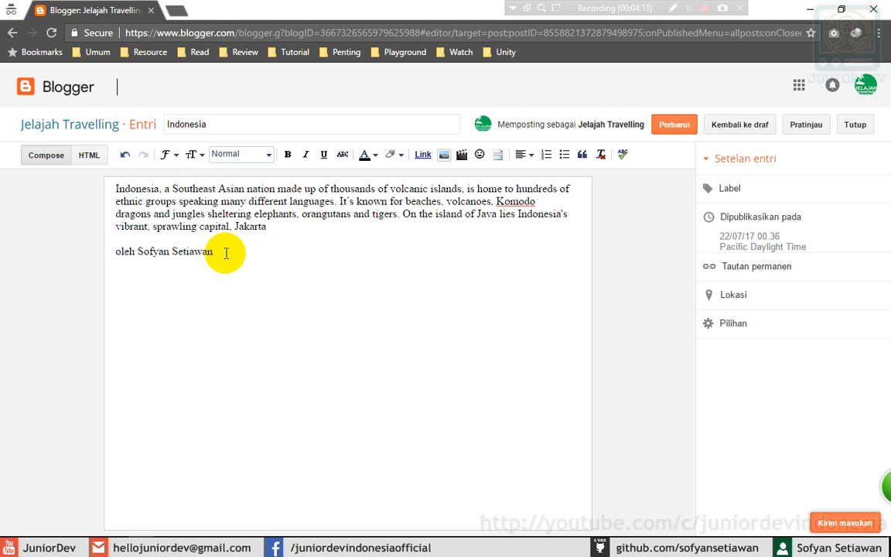
{"action": "key", "text": "Return"}
{"action": "key", "text": "Return"}
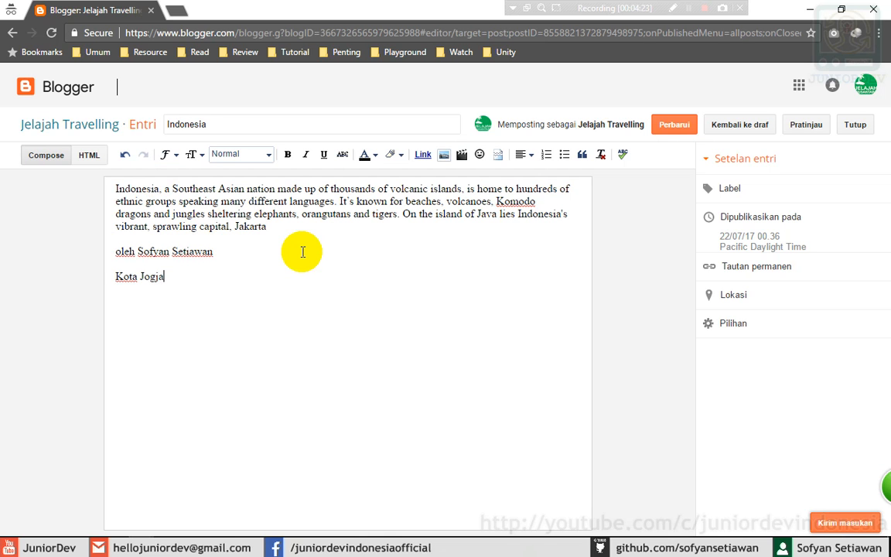
- Undo the typed 'Kota Jogja' line, then redo it back
{"action": "left_click", "coordinate": [125, 155]}
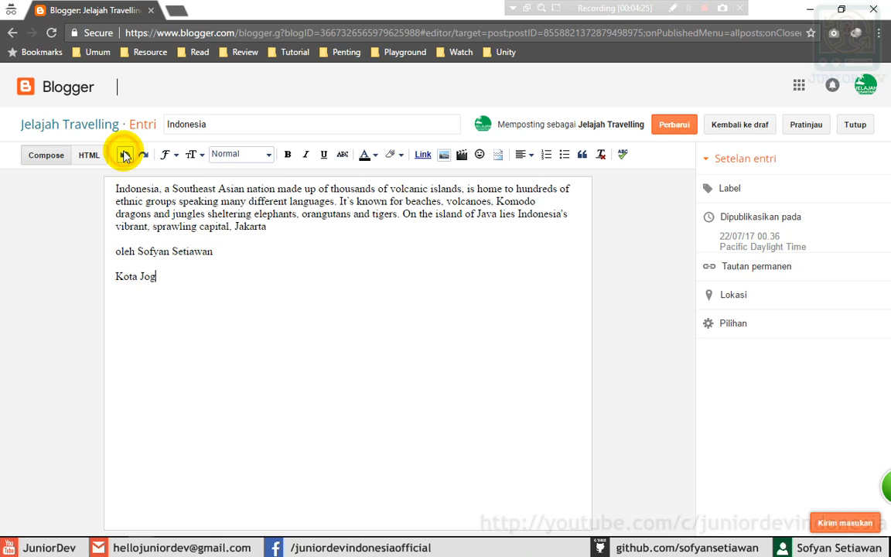
{"action": "left_click", "coordinate": [125, 155]}
{"action": "left_click", "coordinate": [124, 155]}
{"action": "left_click", "coordinate": [124, 155]}
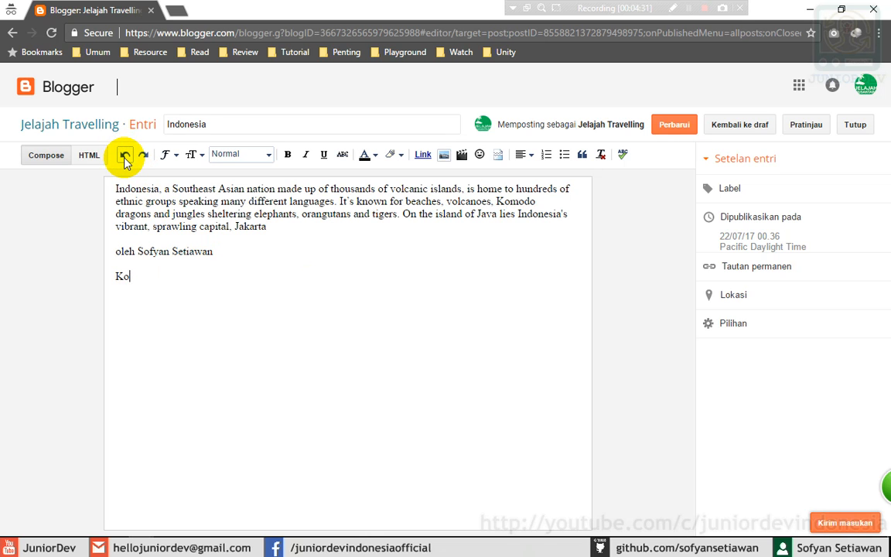
{"action": "left_click", "coordinate": [125, 155]}
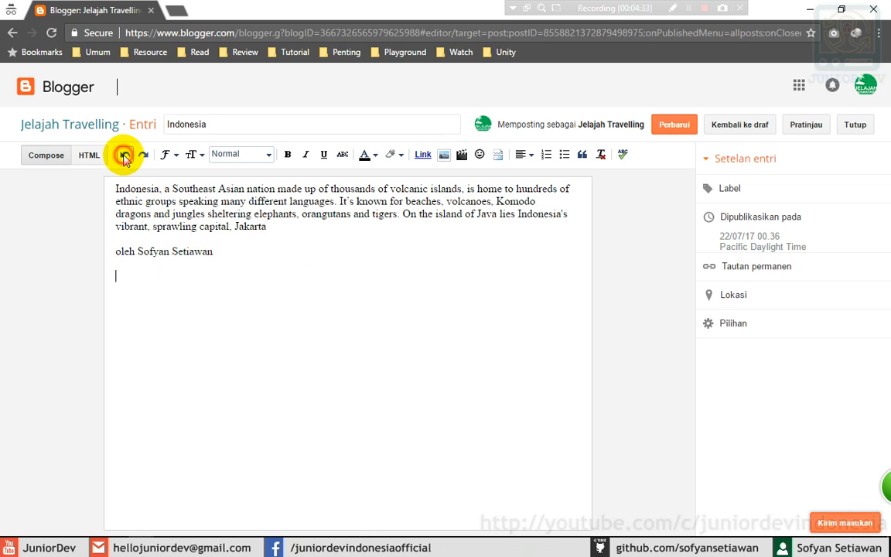
{"action": "left_click", "coordinate": [124, 155]}
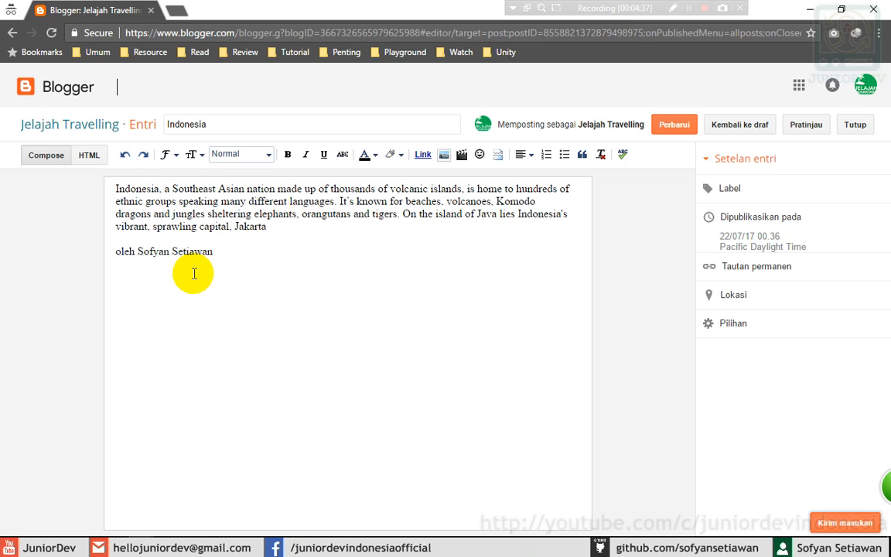
{"action": "left_click", "coordinate": [143, 155]}
{"action": "left_click", "coordinate": [144, 156]}
{"action": "left_click", "coordinate": [143, 156]}
{"action": "left_click", "coordinate": [144, 156]}
{"action": "left_click", "coordinate": [143, 156]}
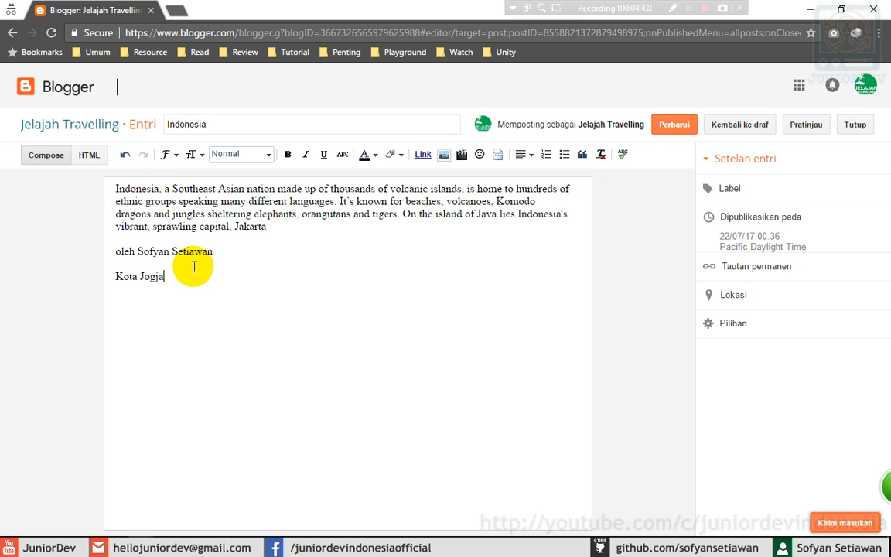
- Delete the 'Kota Jogja' line so the post ends with the byline again
{"action": "left_click_drag", "start_coordinate": [178, 277], "coordinate": [85, 272]}
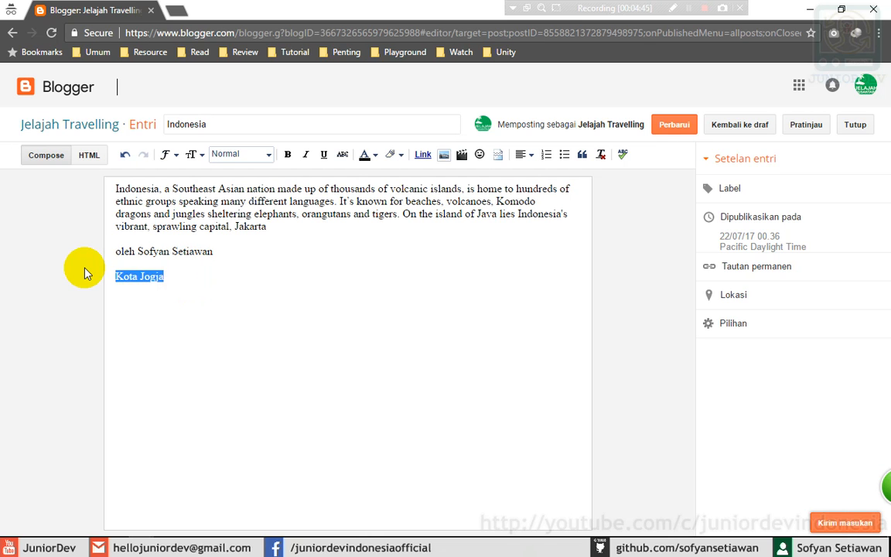
{"action": "key", "text": "BackSpace"}
{"action": "key", "text": "BackSpace"}
{"action": "key", "text": "BackSpace"}
{"action": "key", "text": "BackSpace"}
{"action": "type", "text": "n"}
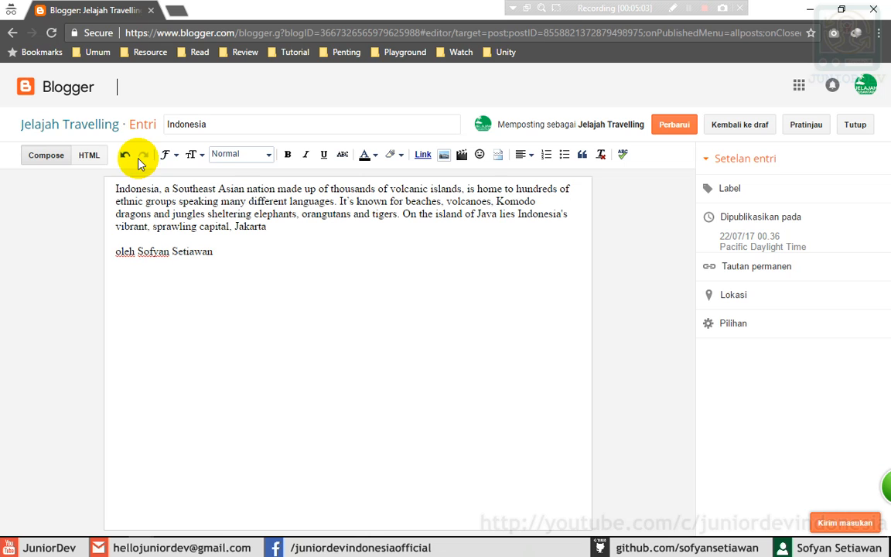
{"action": "left_click", "coordinate": [228, 257]}
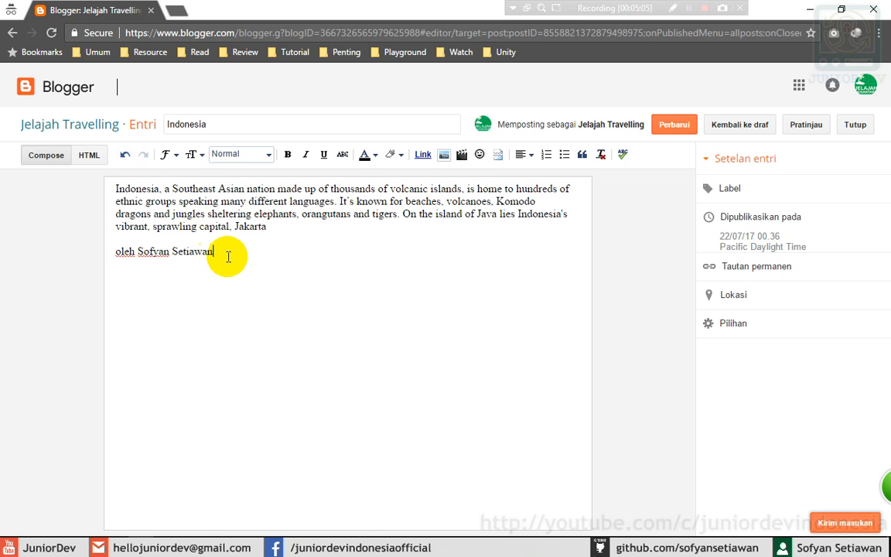
{"action": "left_click", "coordinate": [228, 257]}
{"action": "left_click_drag", "start_coordinate": [250, 257], "coordinate": [88, 179]}
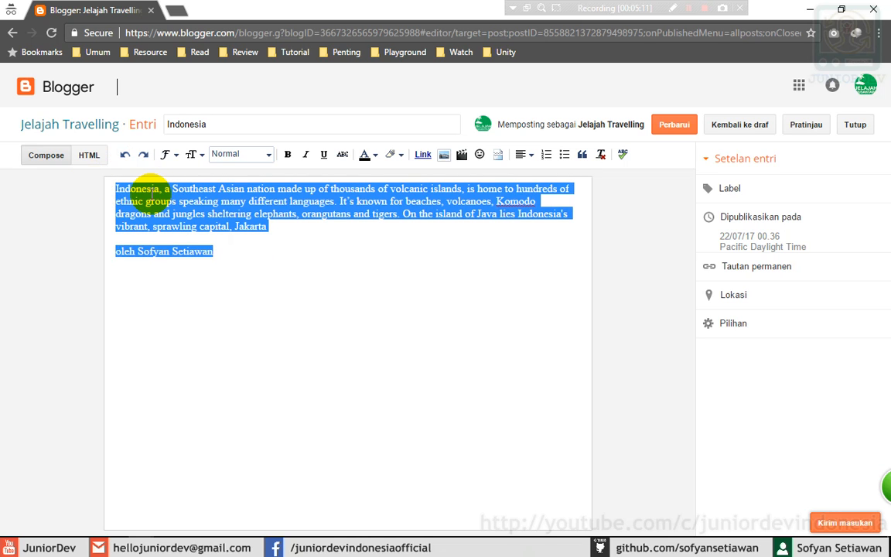
{"action": "key", "text": "BackSpace"}
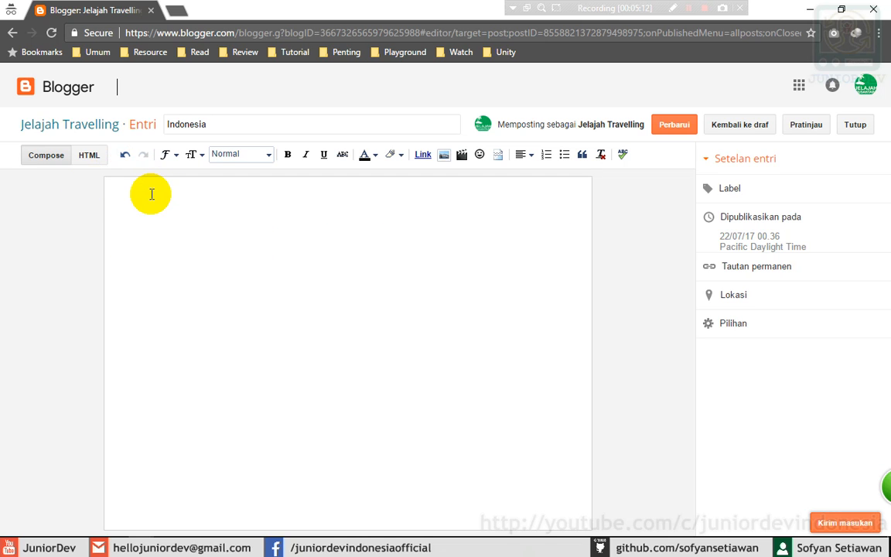
{"action": "left_click", "coordinate": [124, 154]}
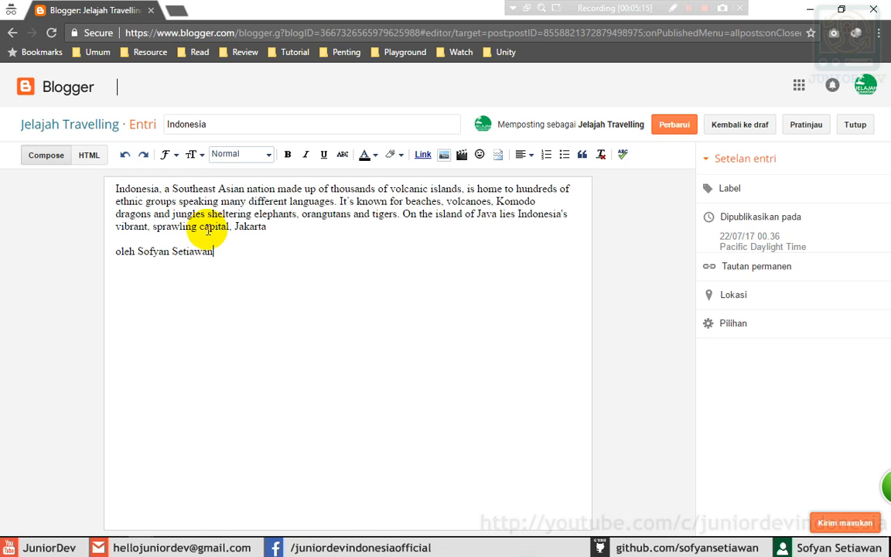
{"action": "left_click", "coordinate": [144, 157]}
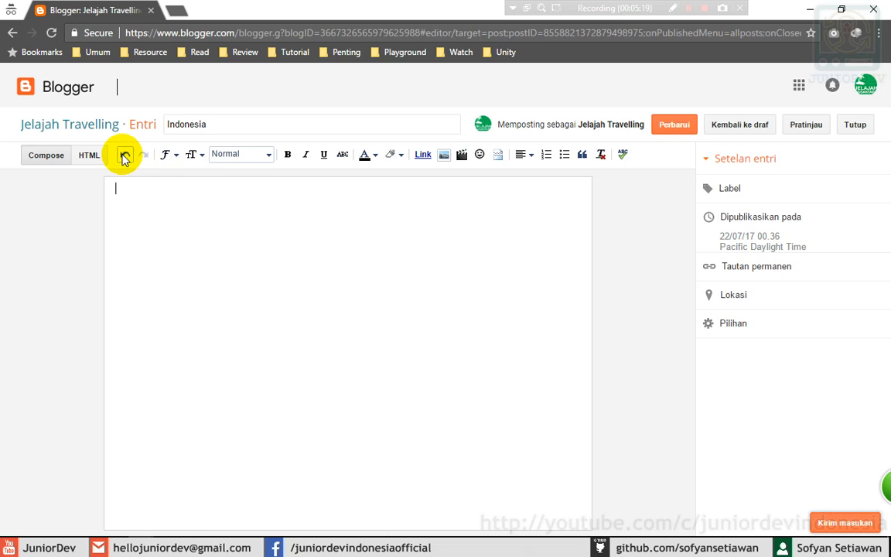
{"action": "left_click", "coordinate": [124, 154]}
{"action": "left_click", "coordinate": [143, 155]}
{"action": "left_click", "coordinate": [127, 155]}
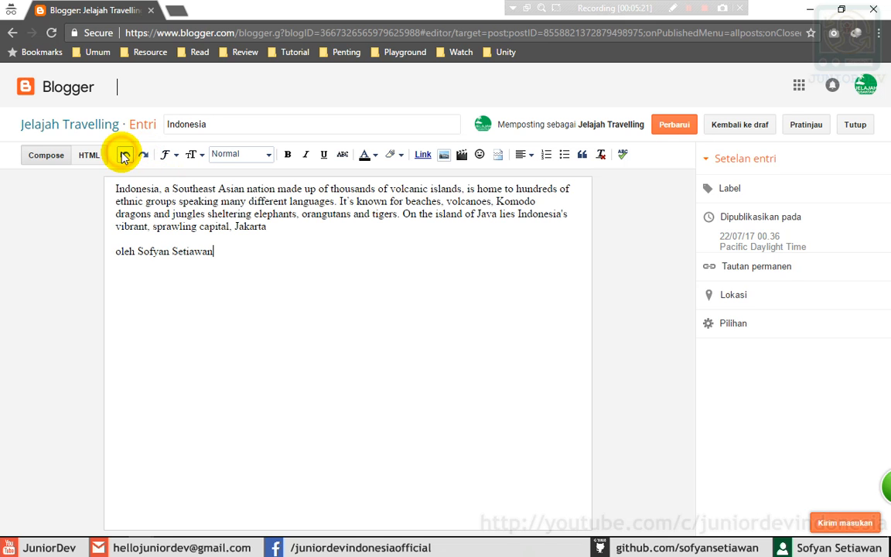
{"action": "left_click", "coordinate": [280, 251]}
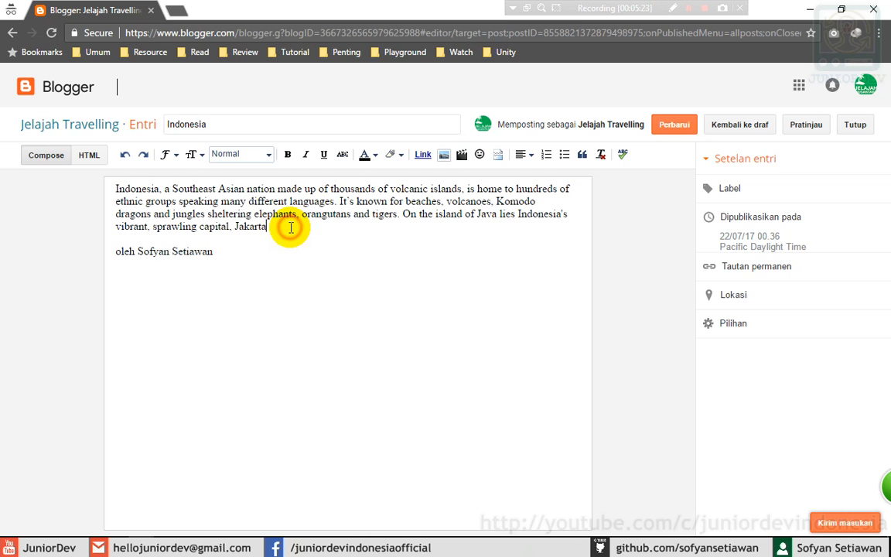
- Try Courier and then Arial on the whole post text
{"action": "left_click", "coordinate": [175, 156]}
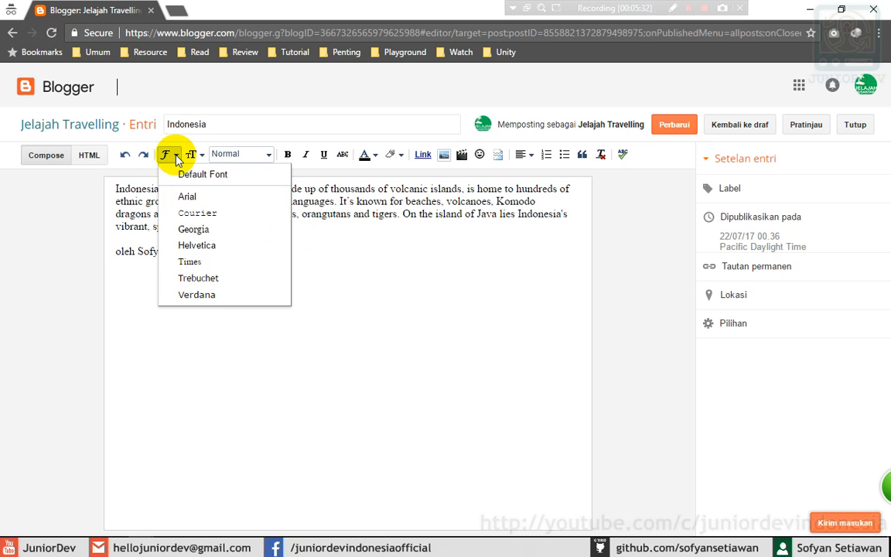
{"action": "left_click", "coordinate": [117, 190]}
{"action": "left_click_drag", "start_coordinate": [114, 188], "coordinate": [245, 259]}
{"action": "left_click", "coordinate": [164, 155]}
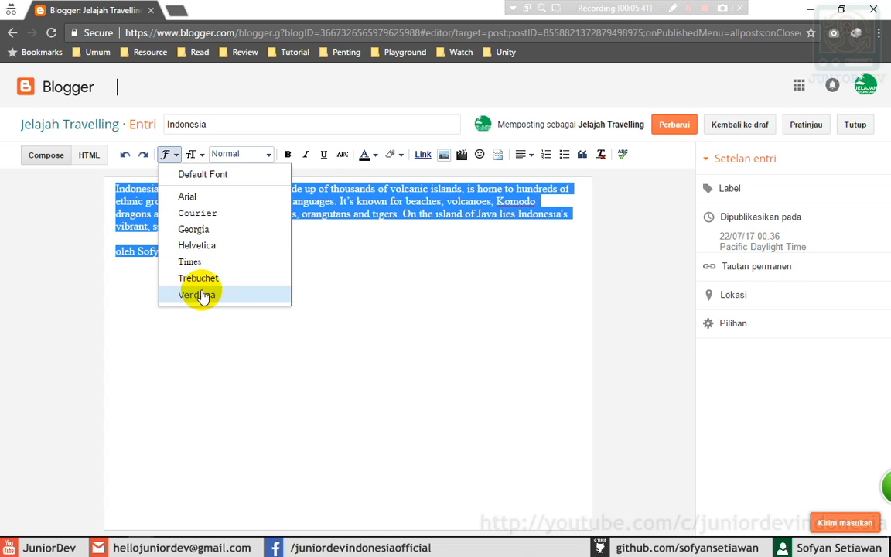
{"action": "left_click", "coordinate": [198, 213]}
{"action": "left_click", "coordinate": [282, 280]}
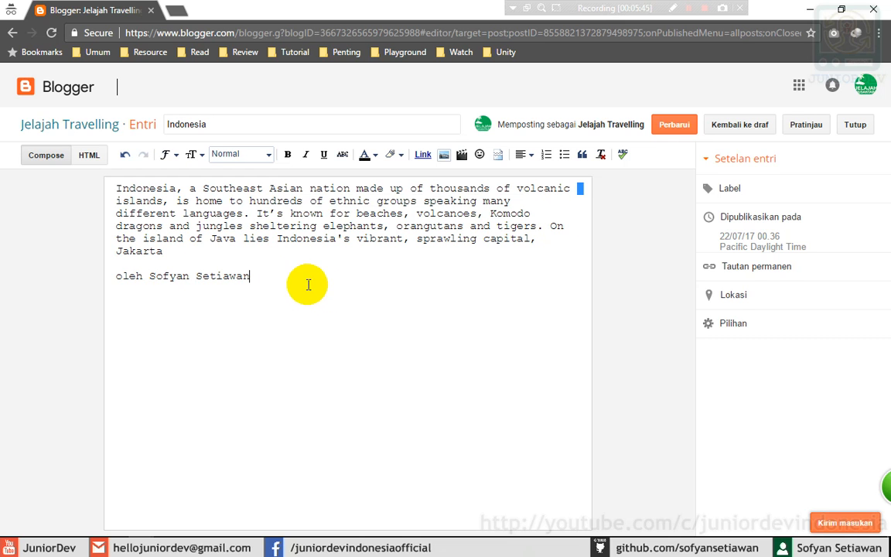
{"action": "left_click_drag", "start_coordinate": [302, 282], "coordinate": [91, 173]}
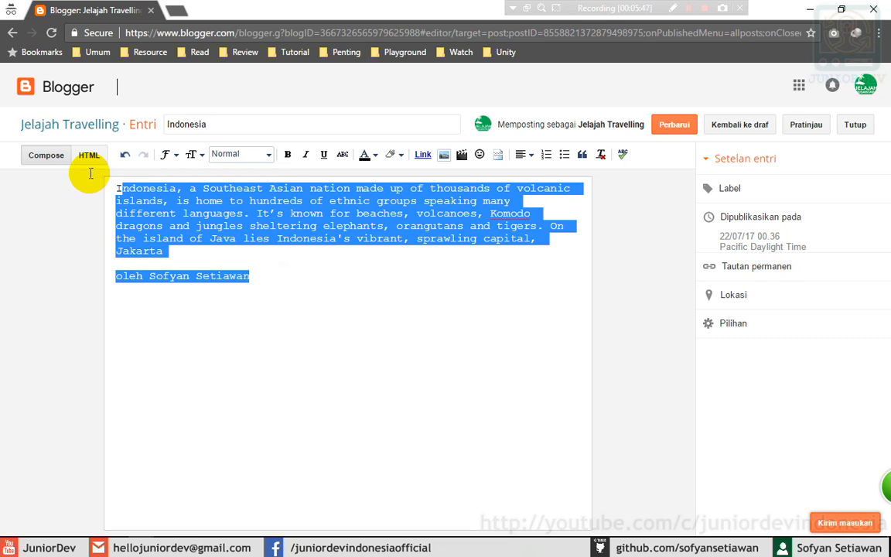
{"action": "left_click", "coordinate": [167, 155]}
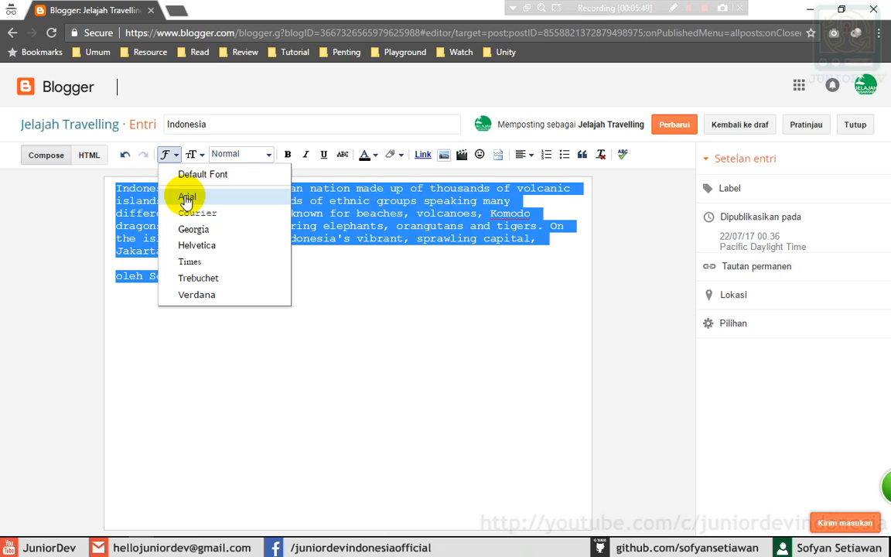
{"action": "left_click", "coordinate": [183, 195]}
{"action": "left_click", "coordinate": [236, 251]}
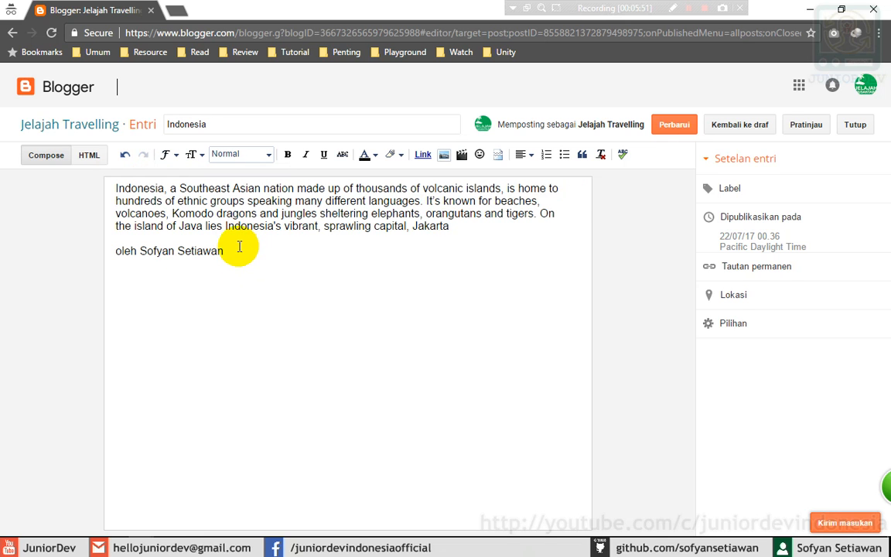
- Try Georgia and then Times on the whole post text
{"action": "key", "text": "ctrl+a"}
{"action": "left_click", "coordinate": [167, 154]}
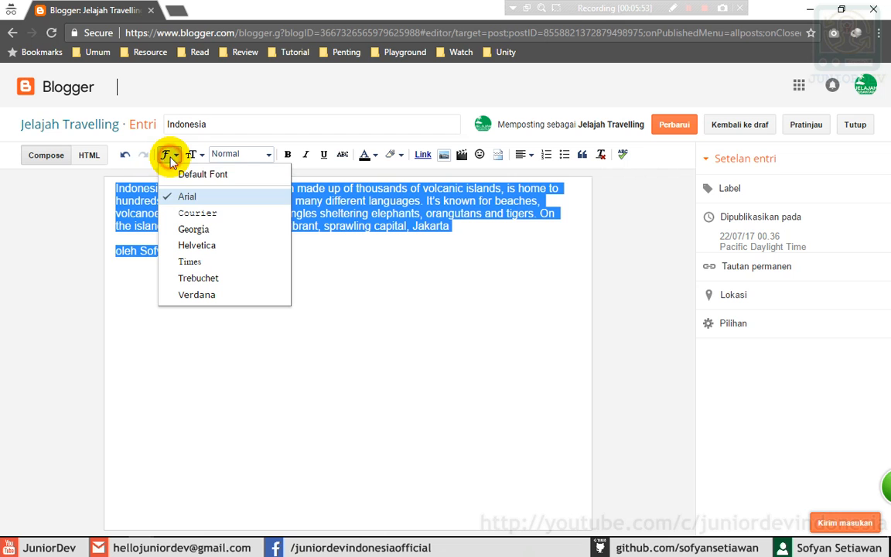
{"action": "left_click", "coordinate": [197, 229]}
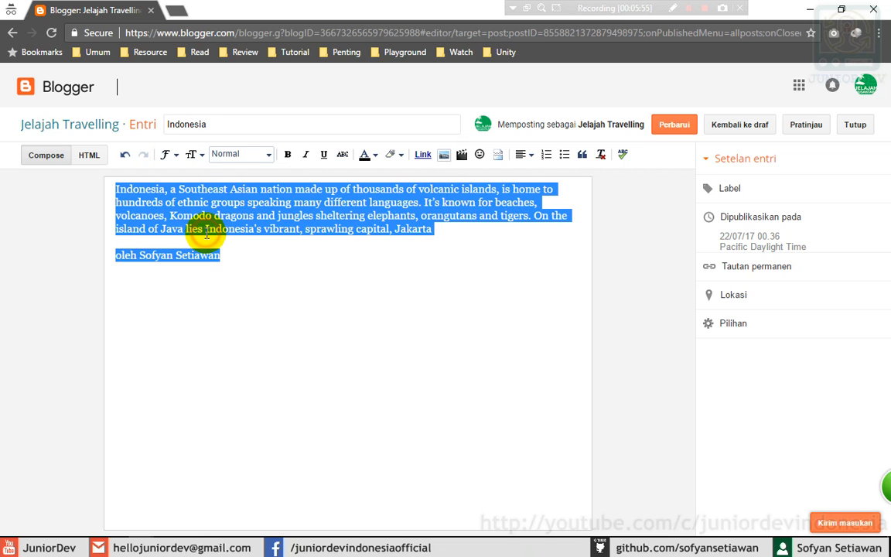
{"action": "left_click", "coordinate": [237, 259]}
{"action": "left_click_drag", "start_coordinate": [247, 260], "coordinate": [100, 178]}
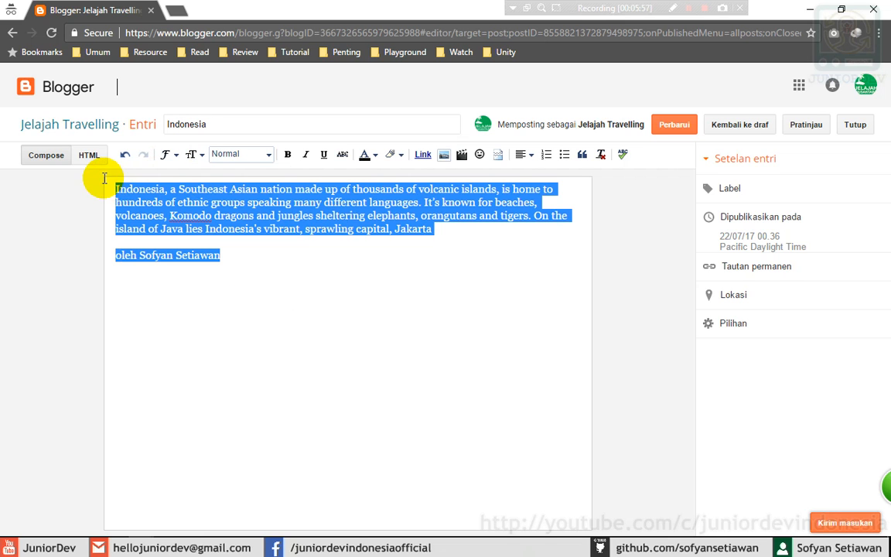
{"action": "left_click", "coordinate": [168, 156]}
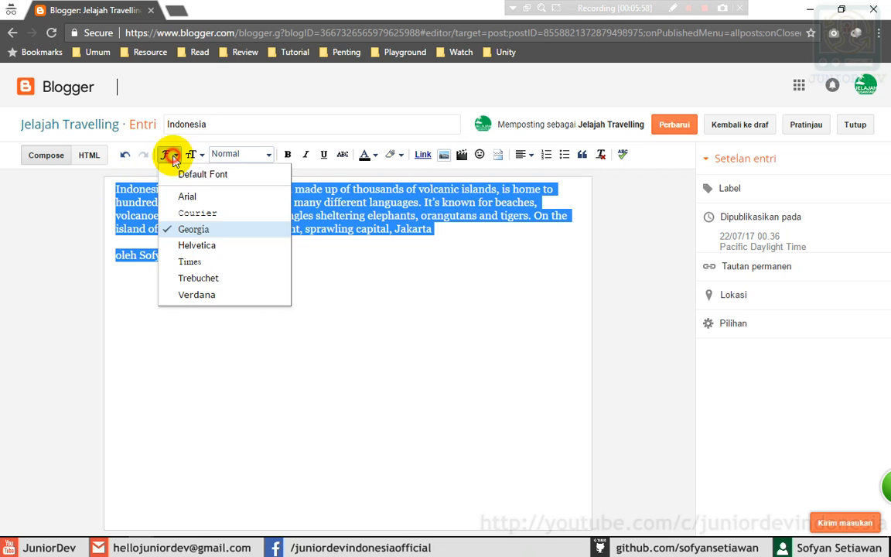
{"action": "left_click", "coordinate": [195, 262]}
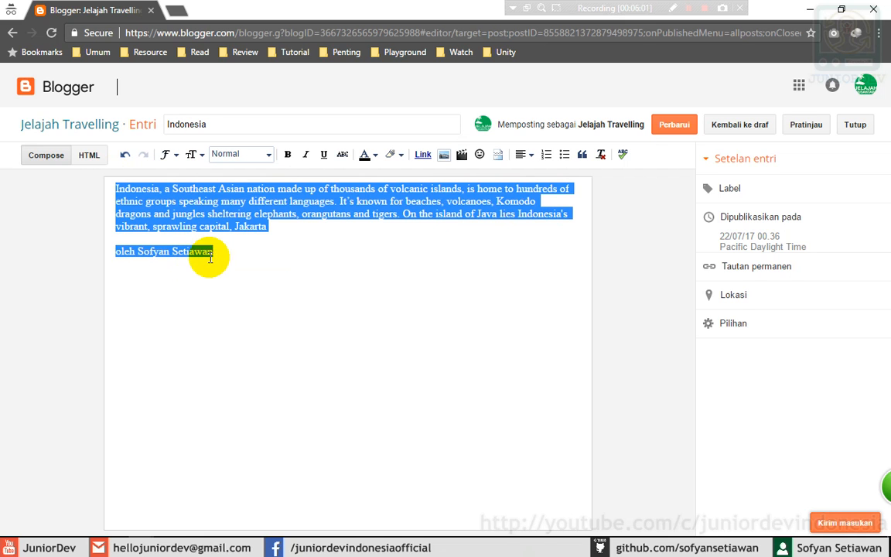
{"action": "left_click", "coordinate": [232, 252]}
{"action": "left_click_drag", "start_coordinate": [232, 251], "coordinate": [100, 180]}
{"action": "left_click", "coordinate": [220, 190]}
{"action": "left_click", "coordinate": [222, 254]}
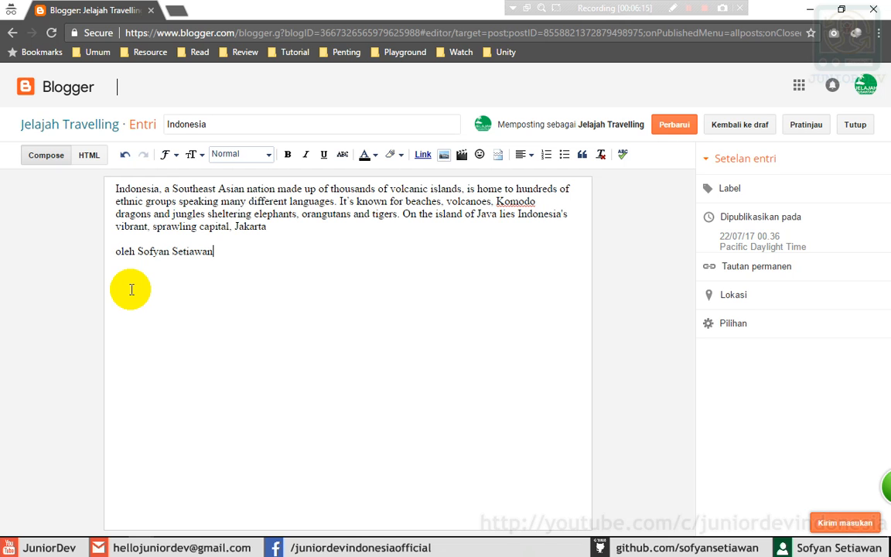
- Apply Verdana to the paragraph and byline as the final font
{"action": "left_click_drag", "start_coordinate": [229, 253], "coordinate": [92, 169]}
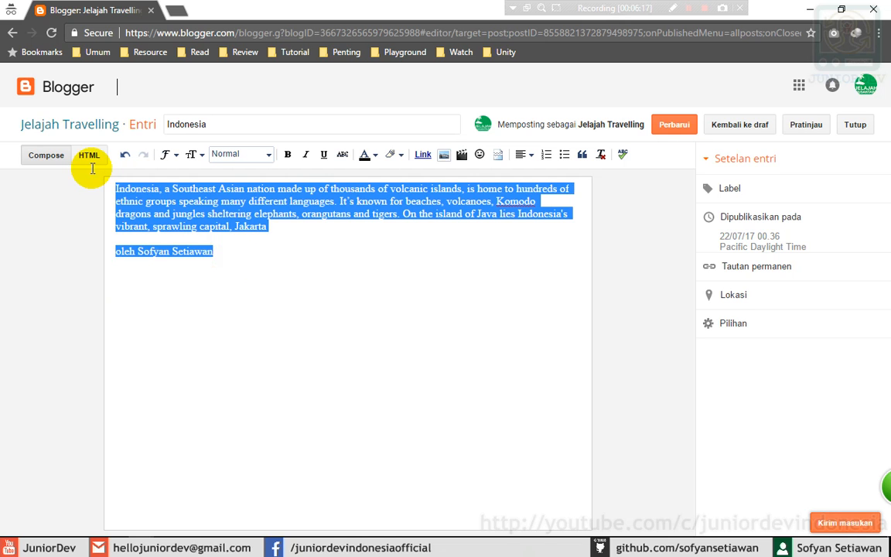
{"action": "left_click", "coordinate": [230, 253]}
{"action": "left_click_drag", "start_coordinate": [229, 255], "coordinate": [109, 185]}
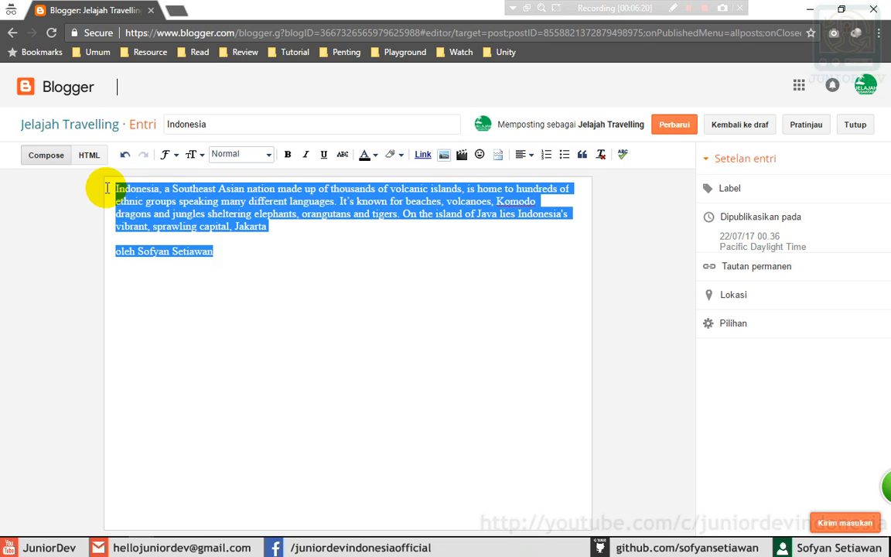
{"action": "left_click", "coordinate": [170, 154]}
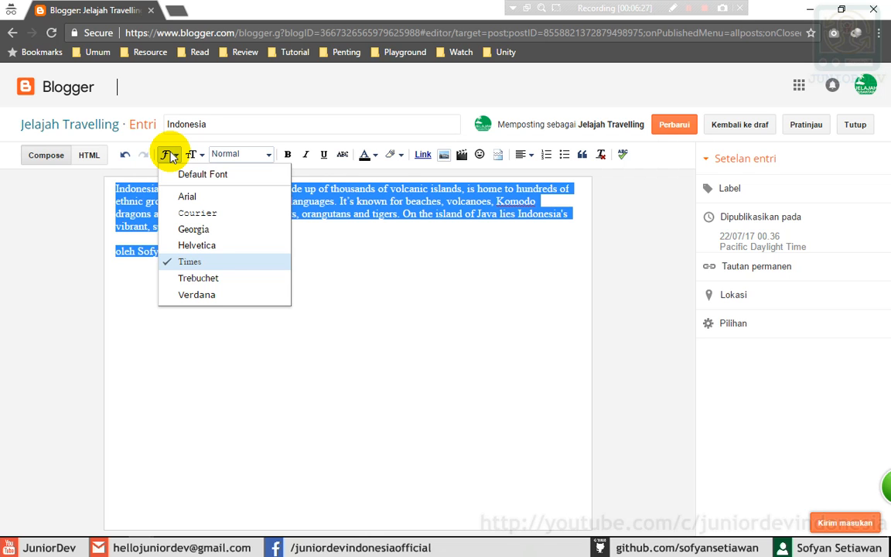
{"action": "left_click", "coordinate": [189, 298]}
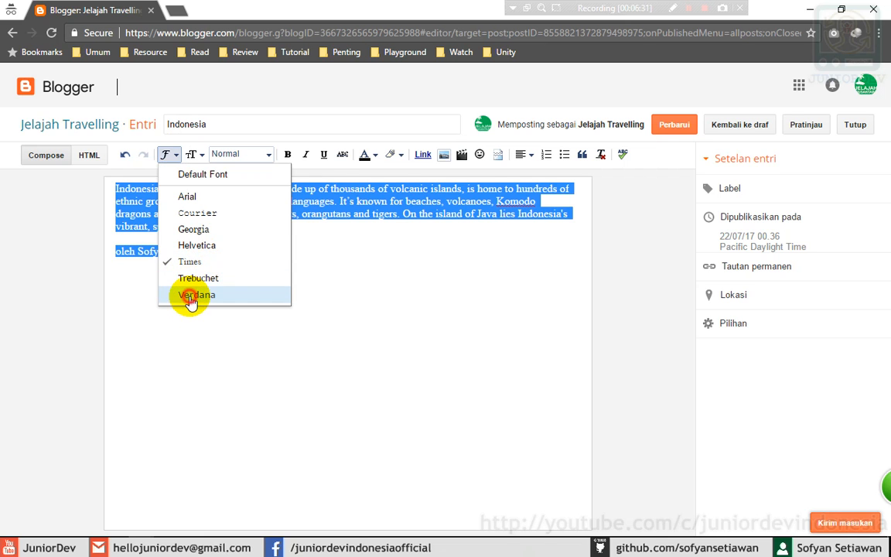
{"action": "left_click", "coordinate": [254, 269]}
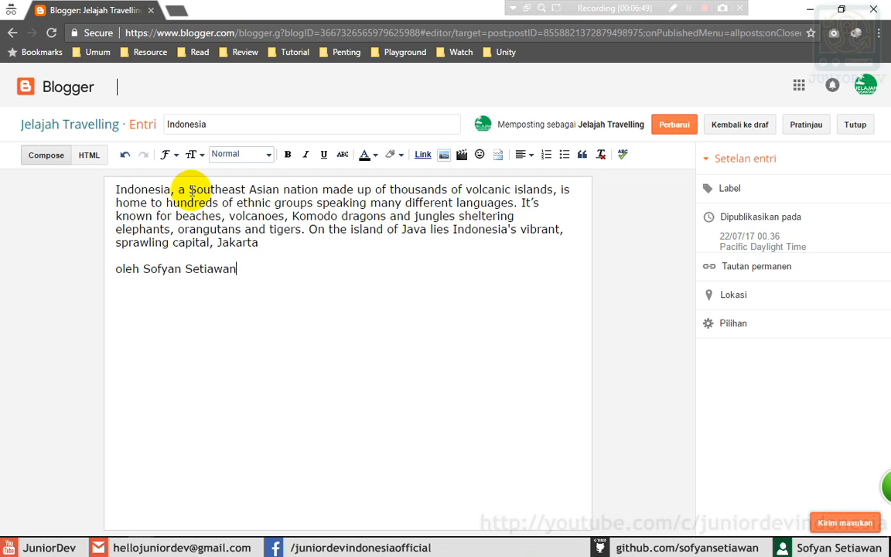
- Set the words 'Southeast Asian' in Courier
{"action": "left_click_drag", "start_coordinate": [186, 190], "coordinate": [212, 190]}
{"action": "left_click_drag", "start_coordinate": [189, 190], "coordinate": [279, 192]}
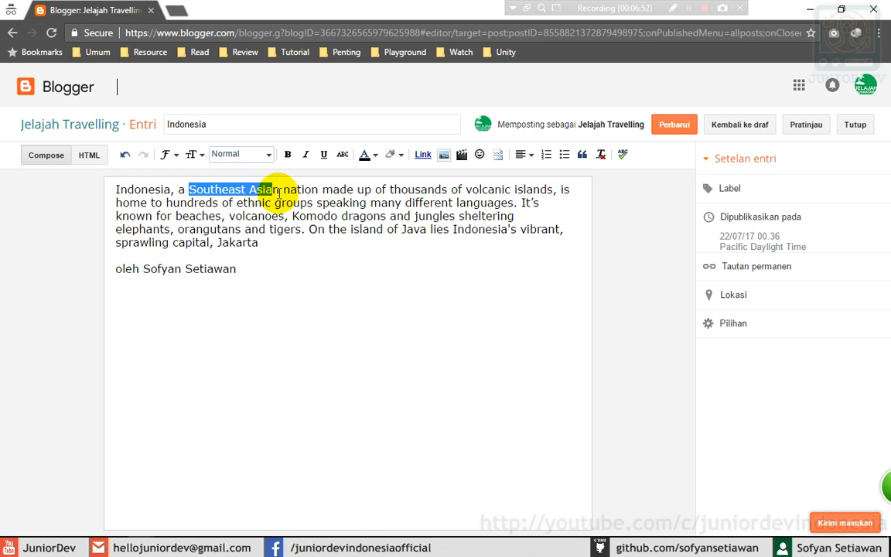
{"action": "left_click", "coordinate": [169, 155]}
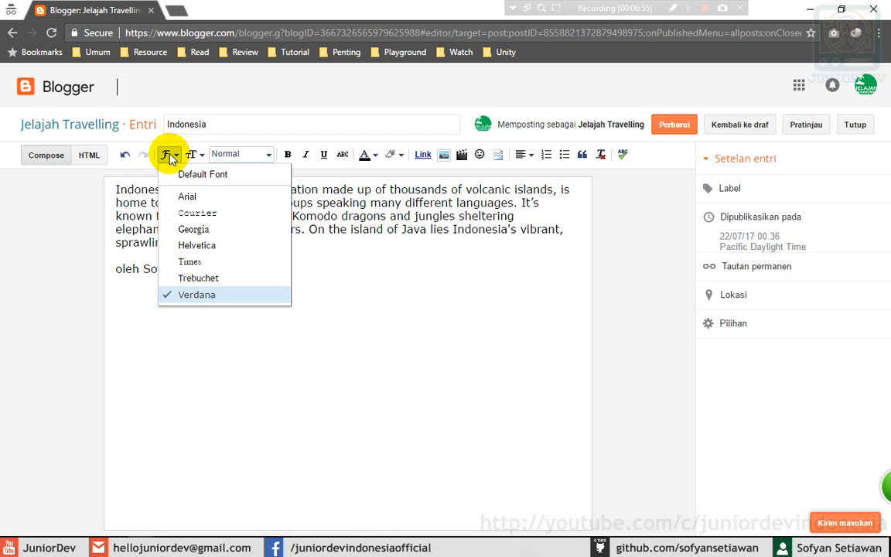
{"action": "left_click", "coordinate": [201, 212]}
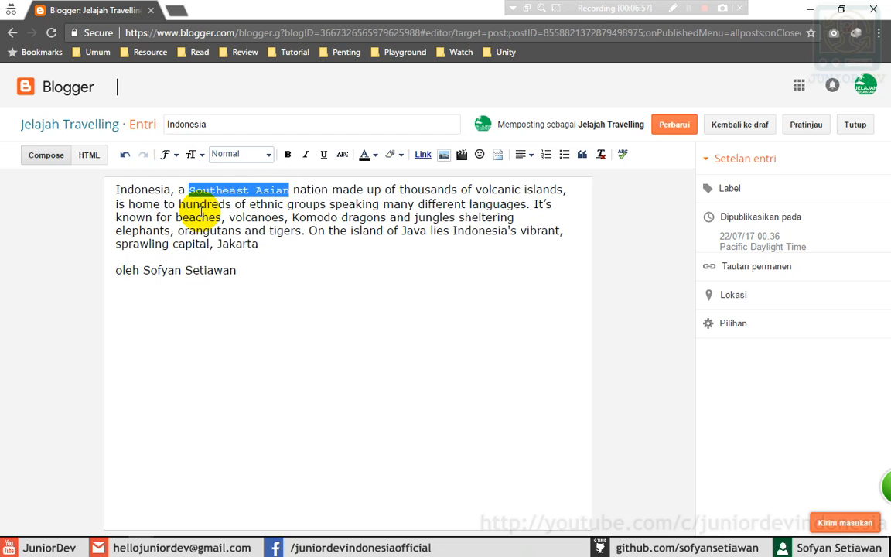
{"action": "left_click", "coordinate": [356, 203]}
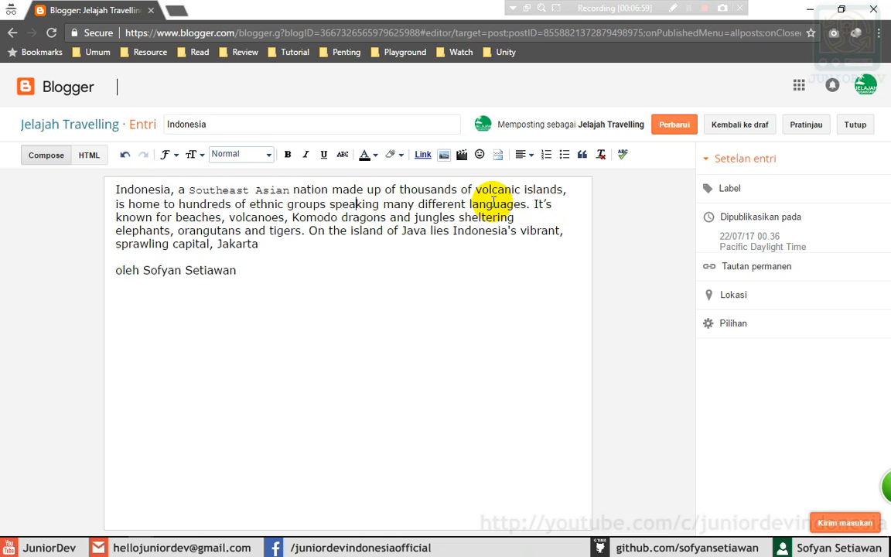
- Set the words 'volcanic islands' in Georgia
{"action": "left_click_drag", "start_coordinate": [475, 189], "coordinate": [564, 190]}
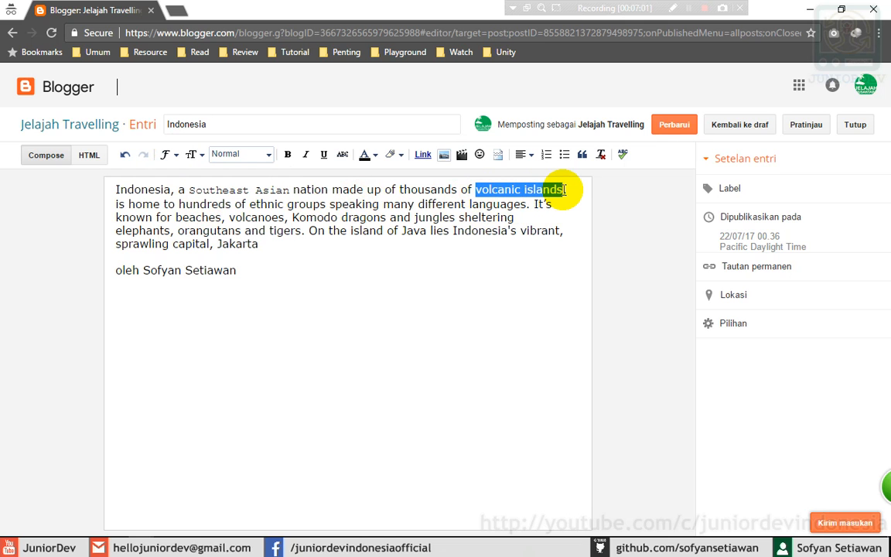
{"action": "left_click", "coordinate": [166, 154]}
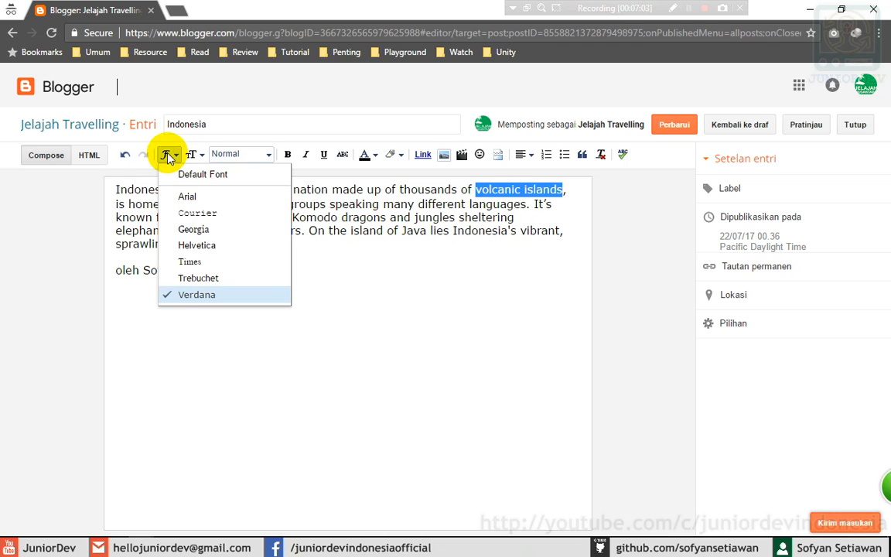
{"action": "left_click", "coordinate": [198, 231]}
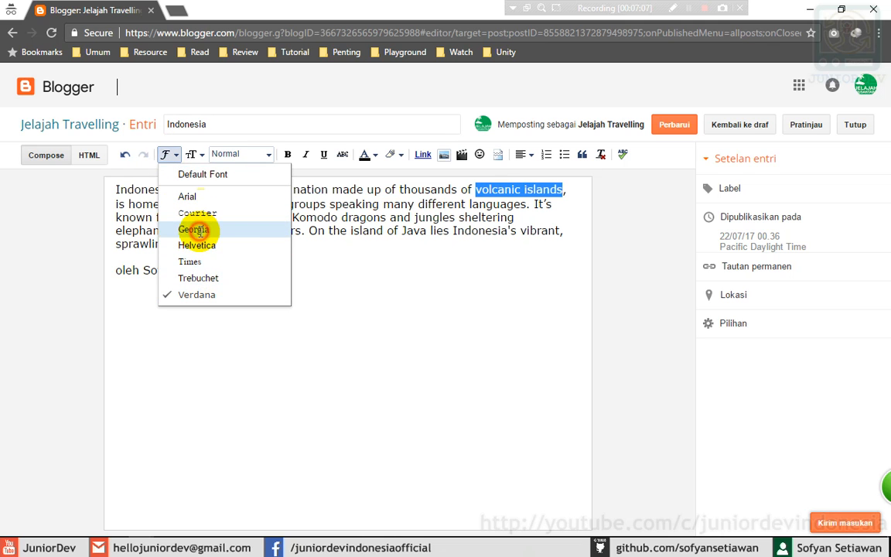
{"action": "left_click", "coordinate": [402, 231]}
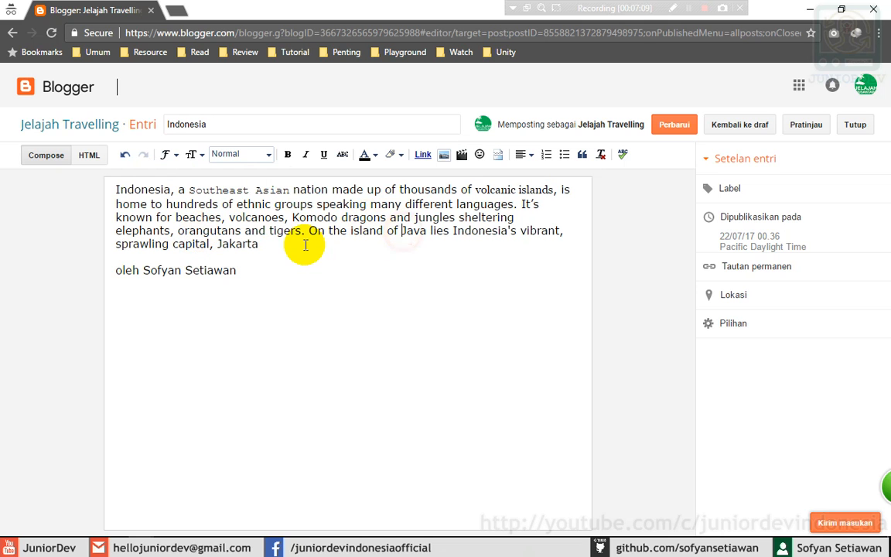
{"action": "left_click", "coordinate": [237, 272]}
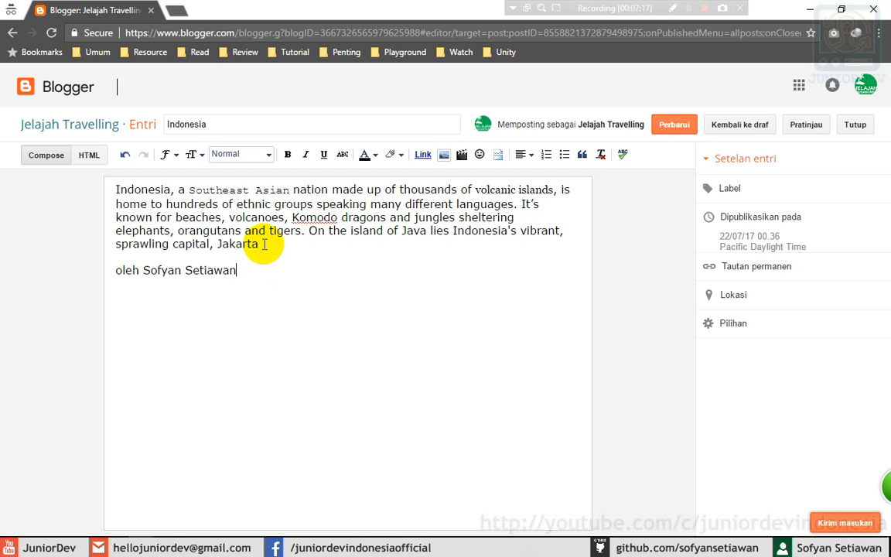
{"action": "left_click_drag", "start_coordinate": [264, 244], "coordinate": [196, 218]}
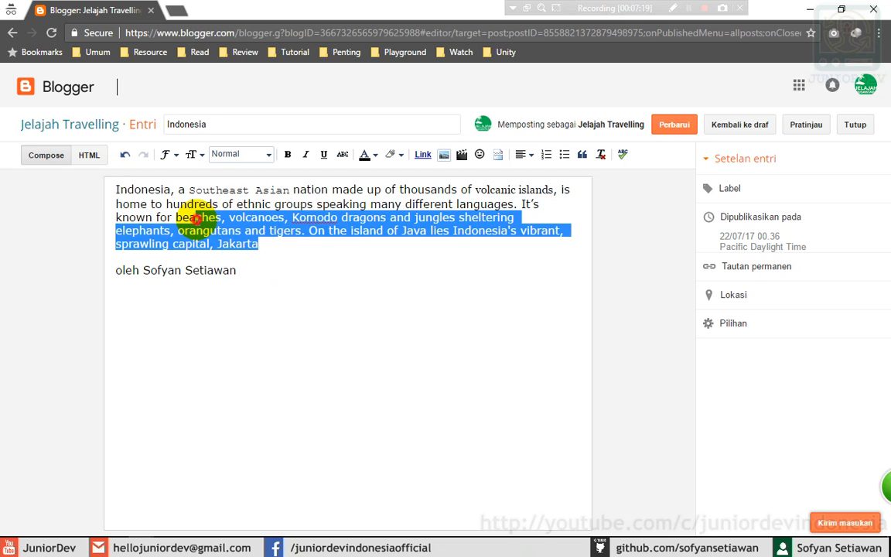
{"action": "left_click", "coordinate": [196, 219]}
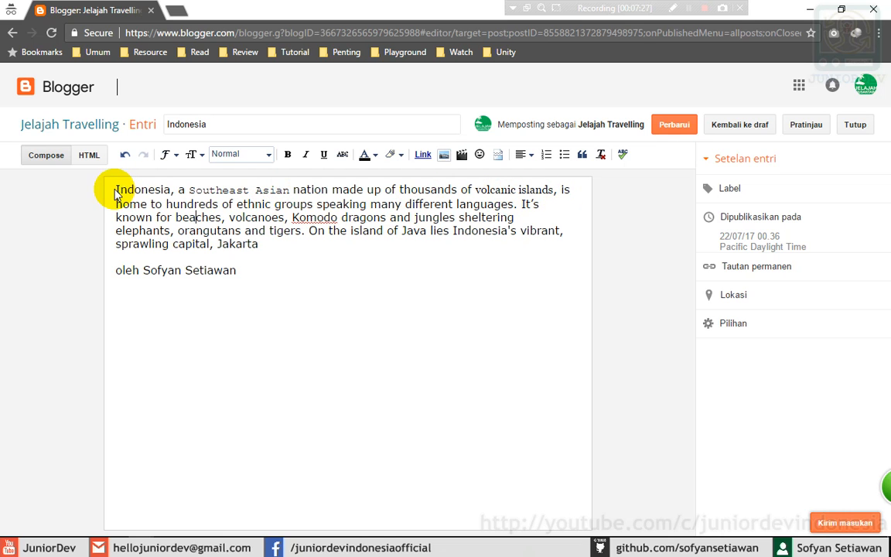
{"action": "left_click_drag", "start_coordinate": [116, 189], "coordinate": [272, 279]}
{"action": "left_click", "coordinate": [275, 278]}
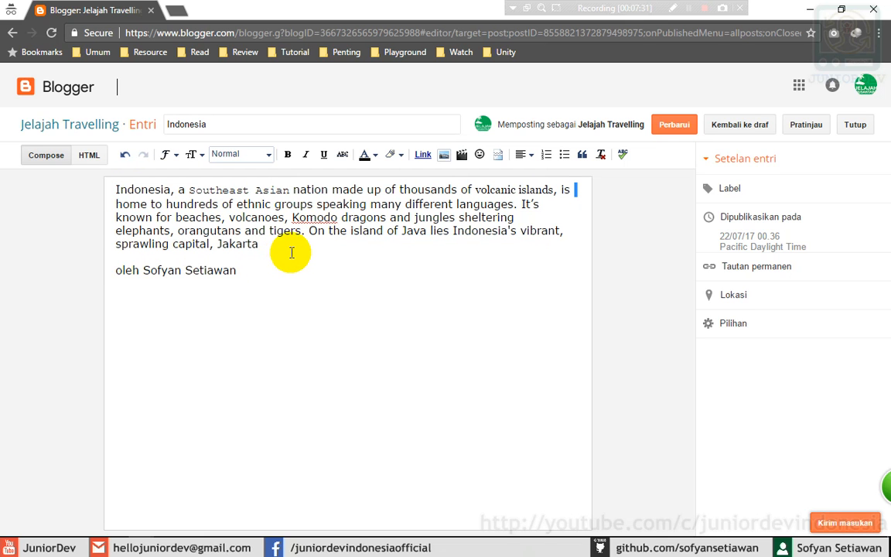
{"action": "left_click", "coordinate": [270, 245]}
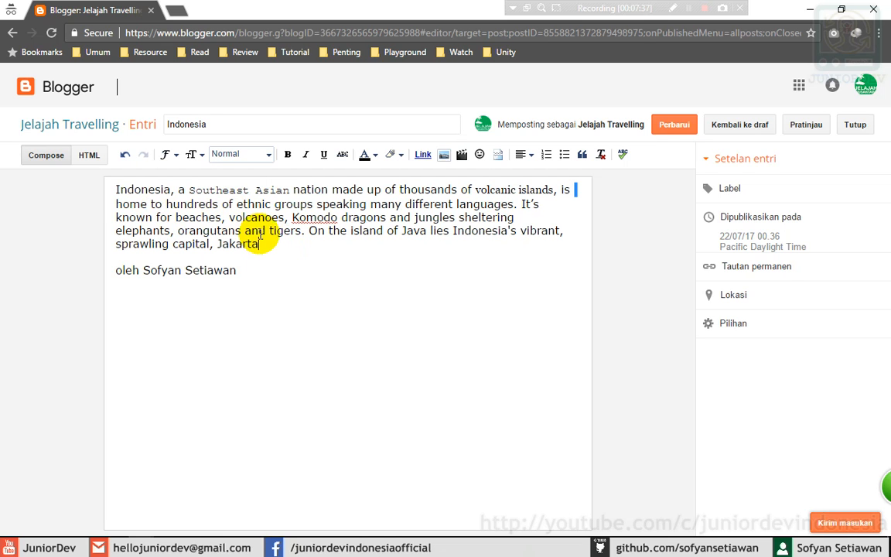
- Set the words 'Komodo dragons' in Trebuchet
{"action": "left_click_drag", "start_coordinate": [292, 218], "coordinate": [387, 218]}
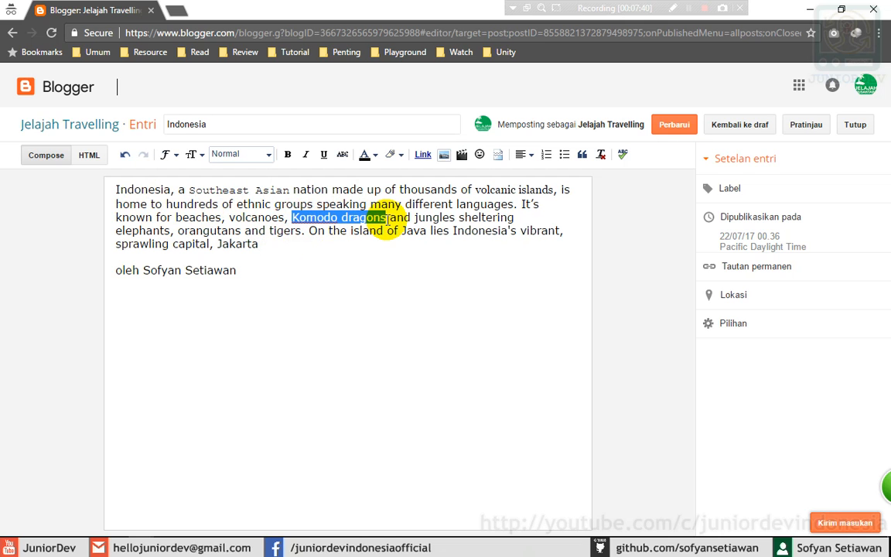
{"action": "left_click", "coordinate": [167, 154]}
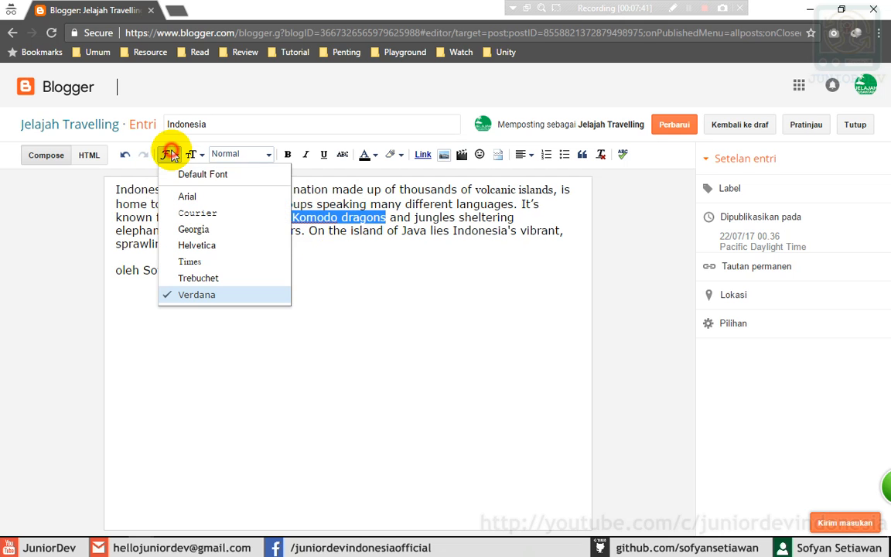
{"action": "left_click", "coordinate": [198, 280]}
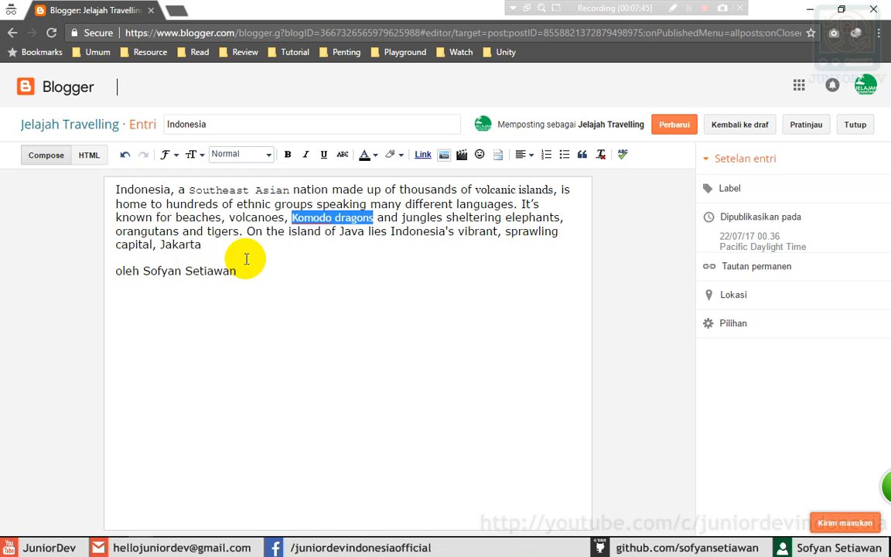
{"action": "left_click", "coordinate": [379, 245]}
{"action": "left_click", "coordinate": [330, 267]}
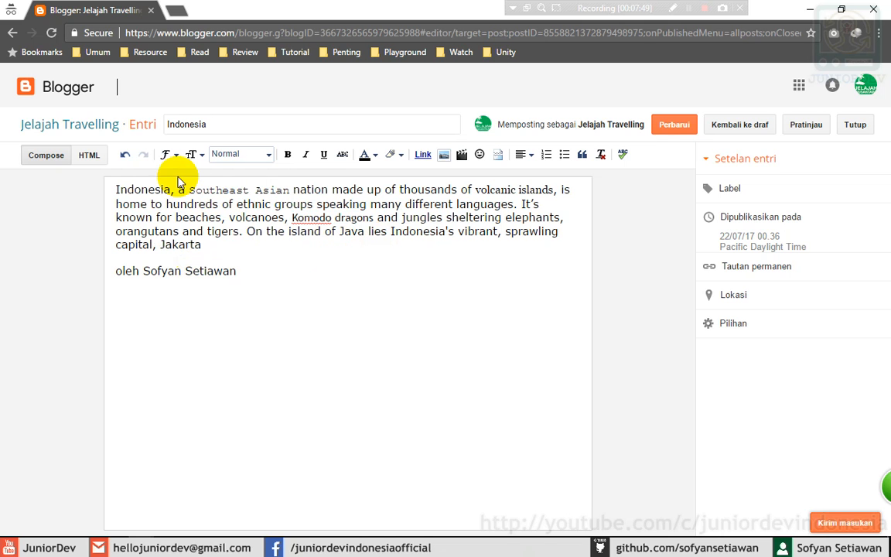
{"action": "left_click", "coordinate": [169, 154]}
- Enlarge the word 'Indonesia' to the Largest text size
{"action": "left_click", "coordinate": [169, 154]}
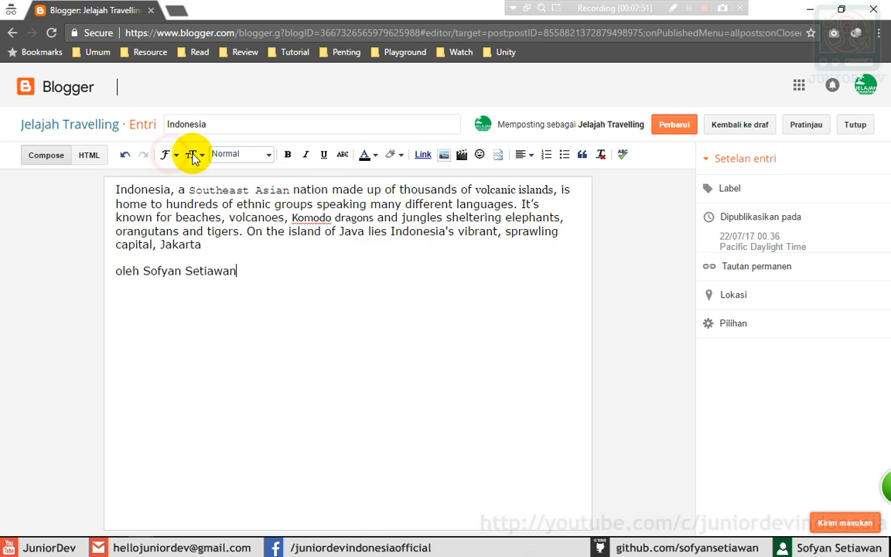
{"action": "left_click", "coordinate": [191, 155]}
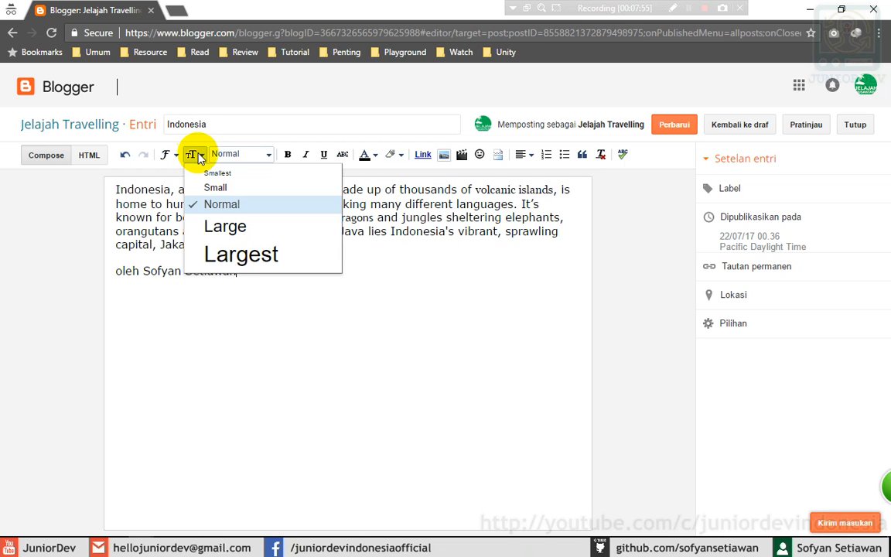
{"action": "left_click", "coordinate": [221, 155]}
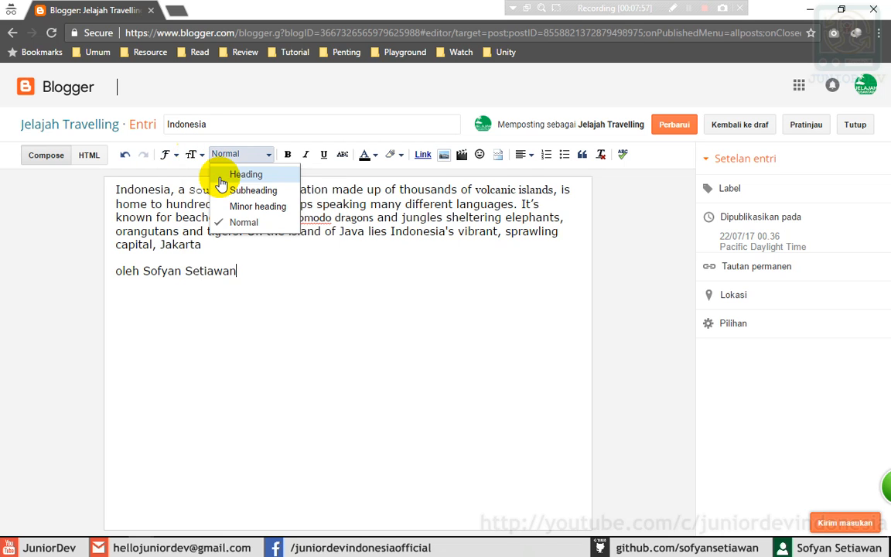
{"action": "left_click", "coordinate": [192, 155]}
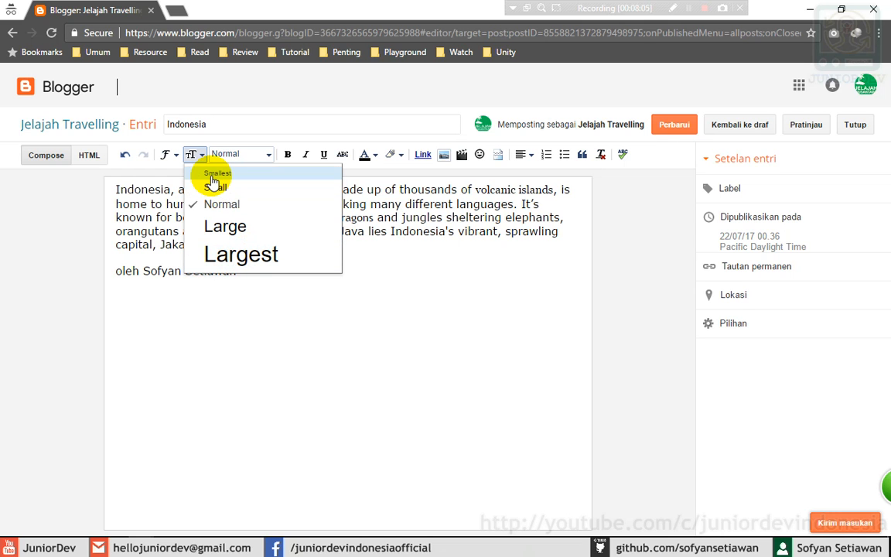
{"action": "left_click", "coordinate": [147, 189]}
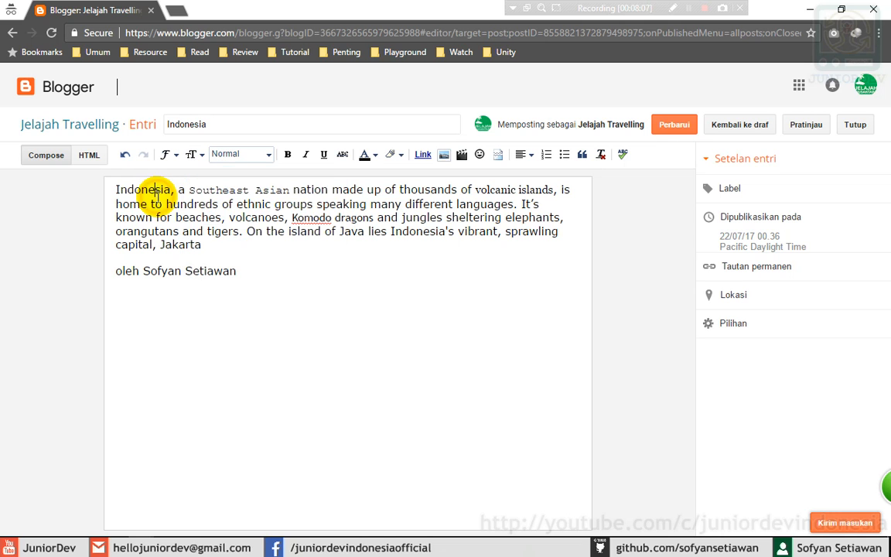
{"action": "left_click_drag", "start_coordinate": [116, 189], "coordinate": [171, 188]}
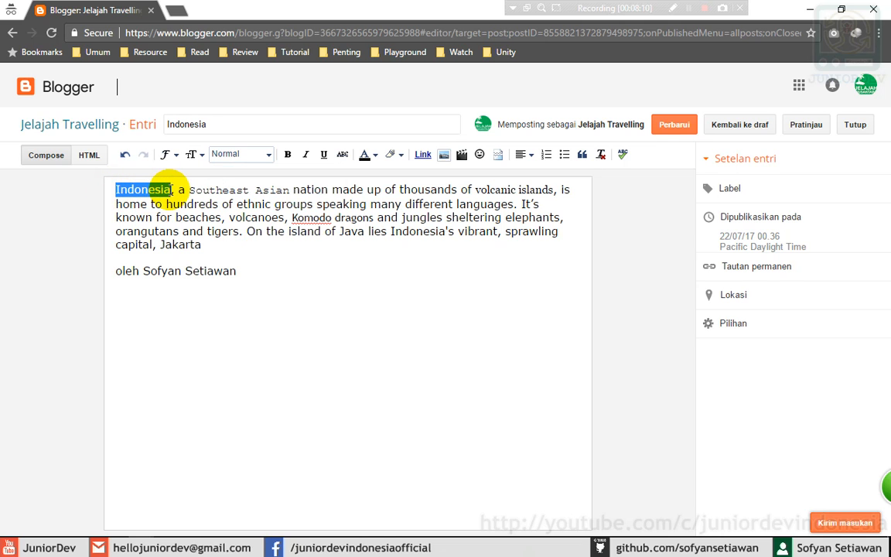
{"action": "left_click", "coordinate": [191, 154]}
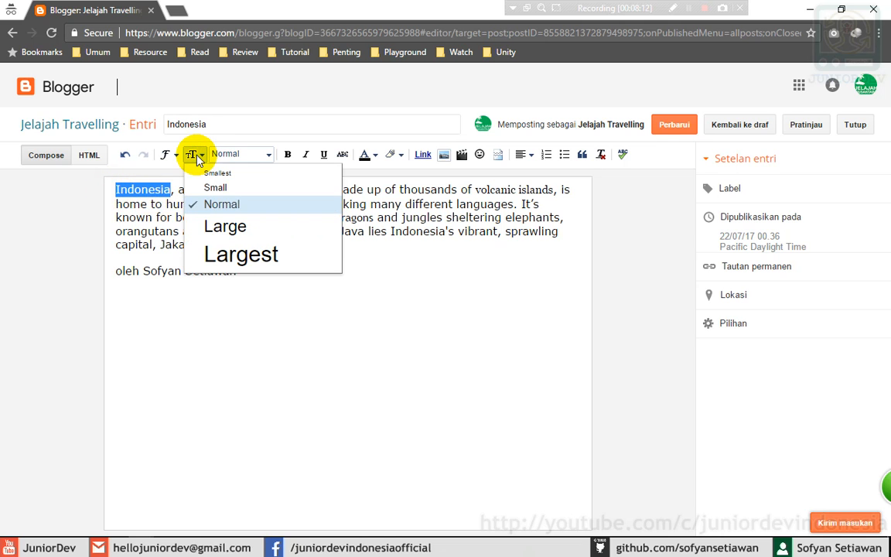
{"action": "left_click", "coordinate": [230, 253]}
{"action": "left_click", "coordinate": [325, 190]}
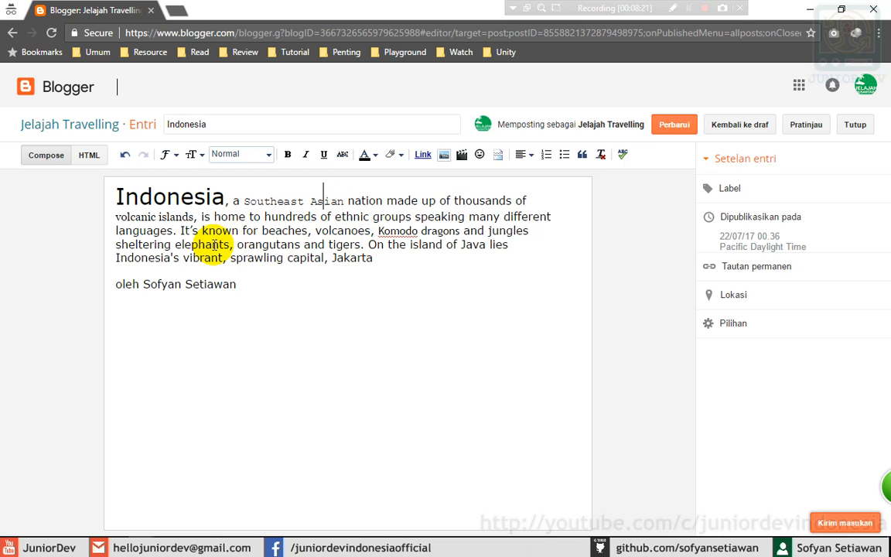
- Set 'Jakarta' to Large and the byline's author name to Smallest
{"action": "left_click_drag", "start_coordinate": [333, 258], "coordinate": [373, 256]}
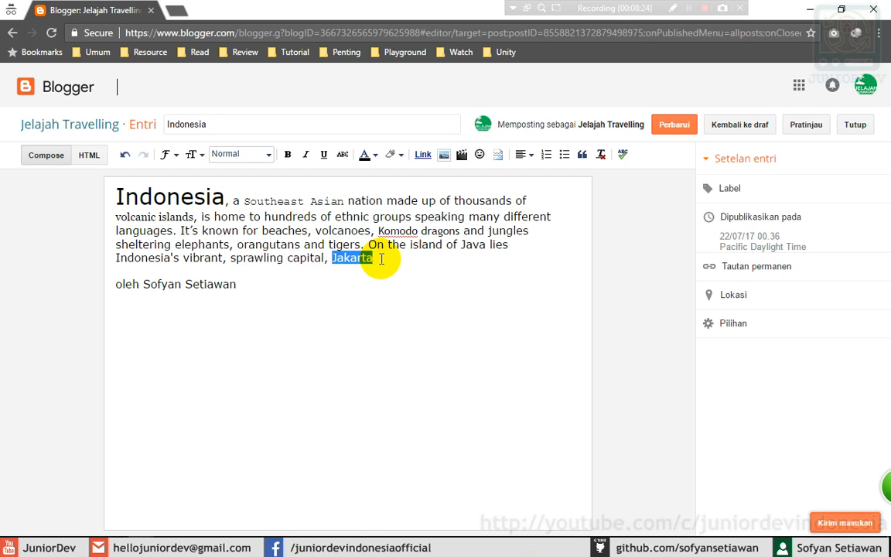
{"action": "left_click", "coordinate": [190, 154]}
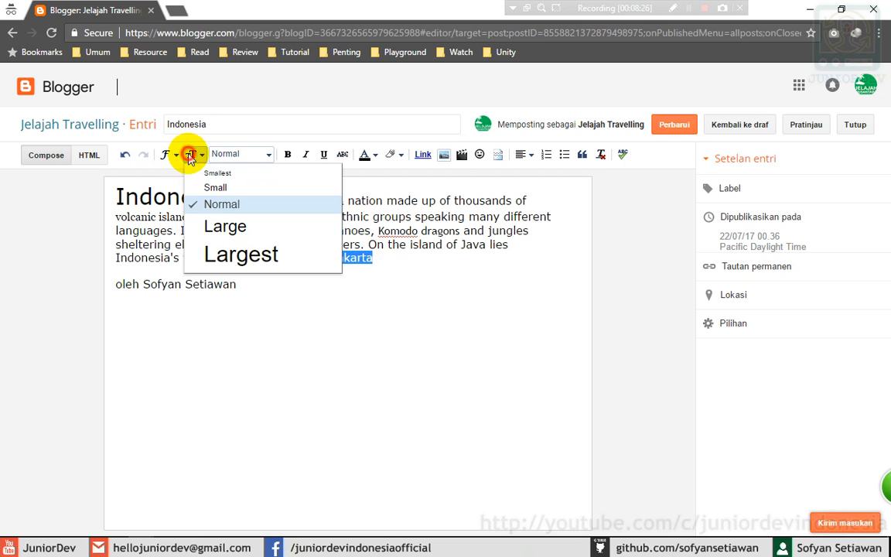
{"action": "left_click", "coordinate": [241, 232]}
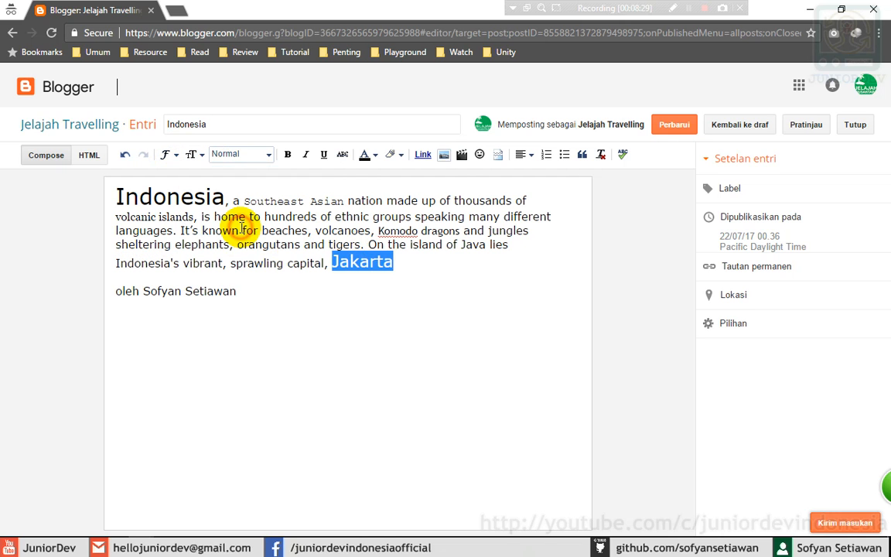
{"action": "left_click_drag", "start_coordinate": [249, 292], "coordinate": [146, 290]}
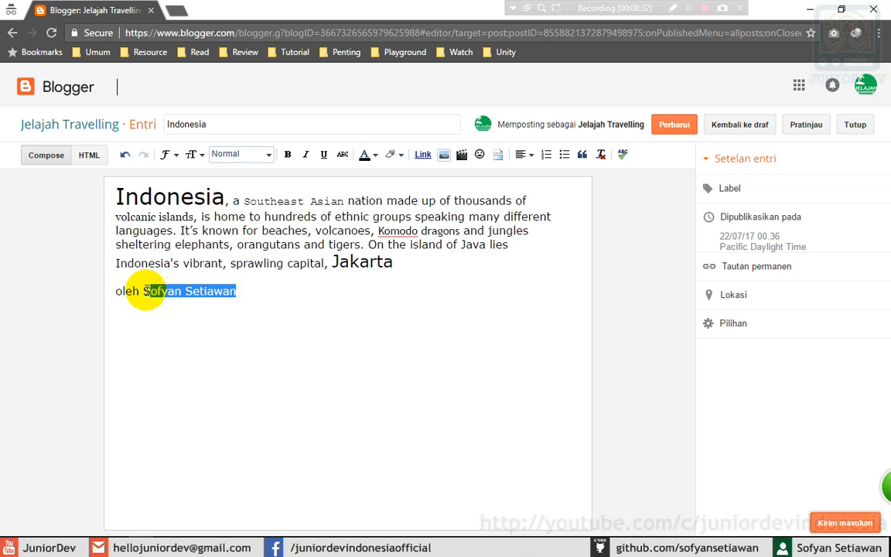
{"action": "left_click", "coordinate": [192, 155]}
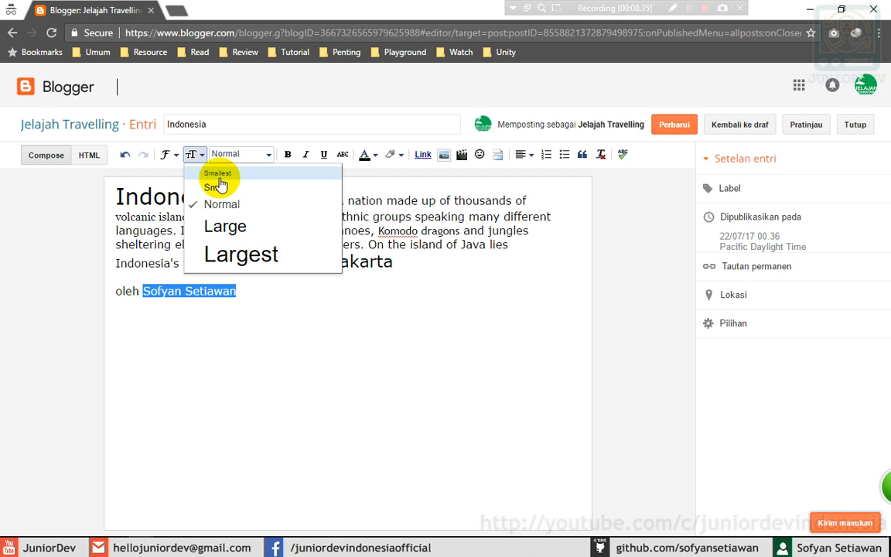
{"action": "left_click", "coordinate": [217, 174]}
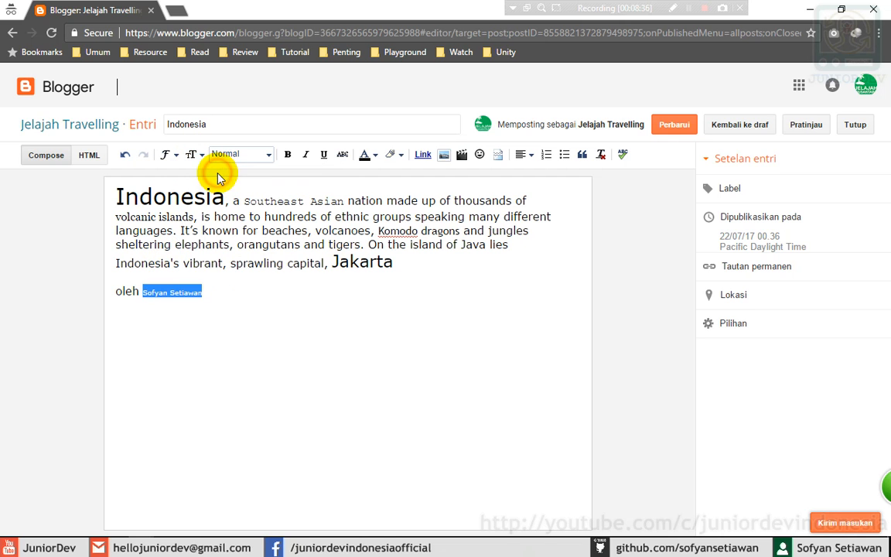
{"action": "left_click", "coordinate": [200, 293]}
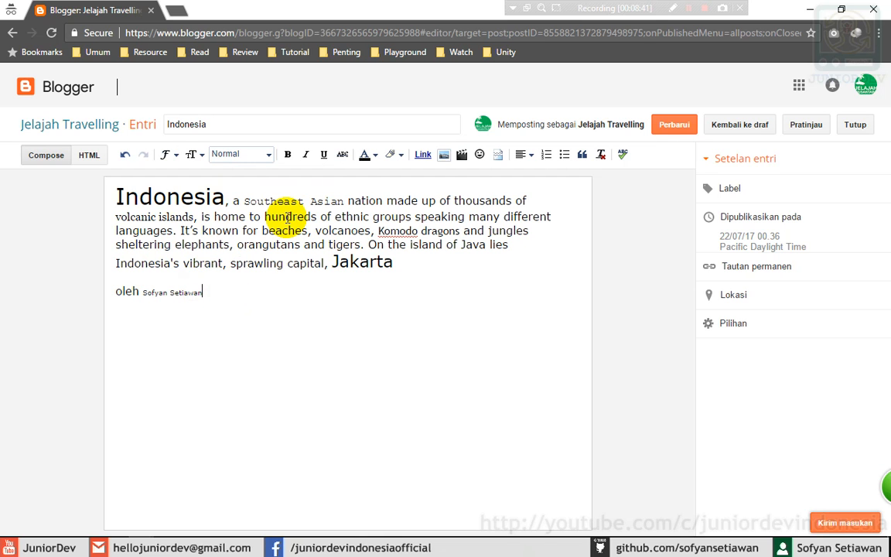
- Apply Heading to 'Indonesia', then undo it
{"action": "left_click", "coordinate": [231, 154]}
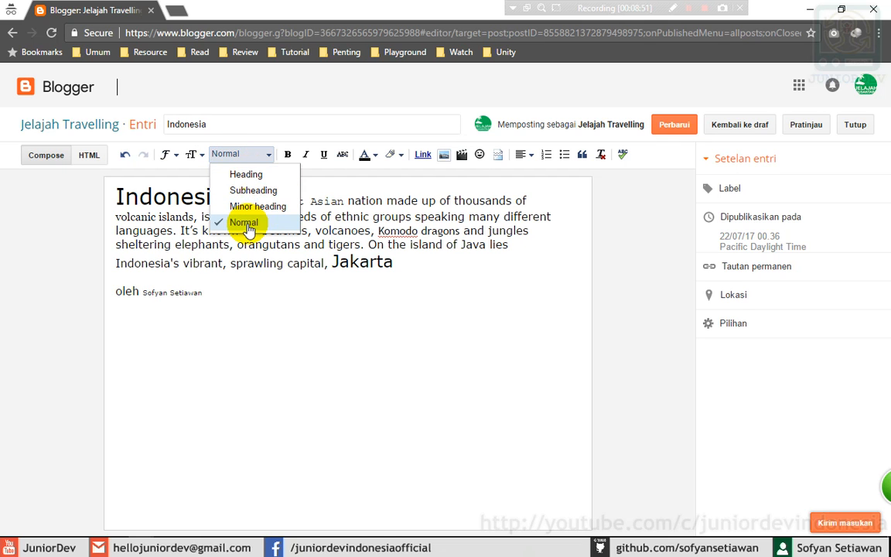
{"action": "left_click", "coordinate": [155, 207]}
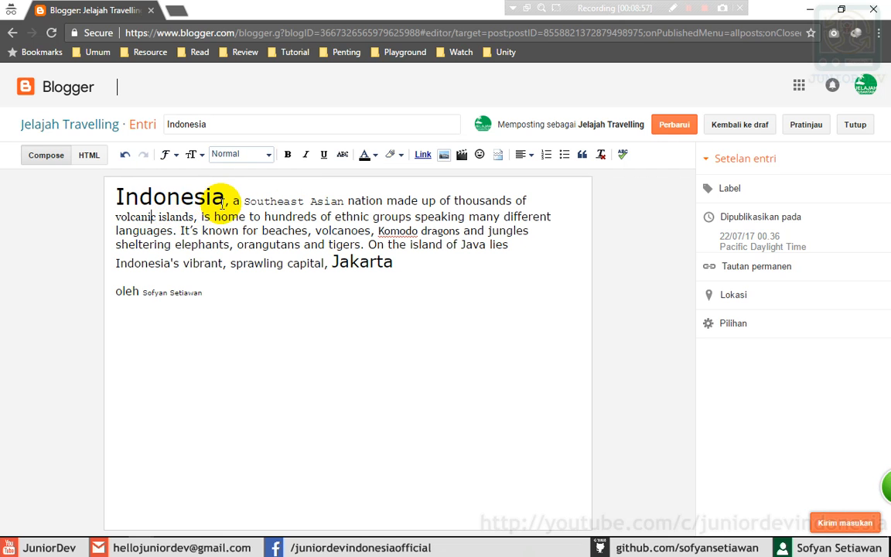
{"action": "left_click_drag", "start_coordinate": [223, 200], "coordinate": [111, 198]}
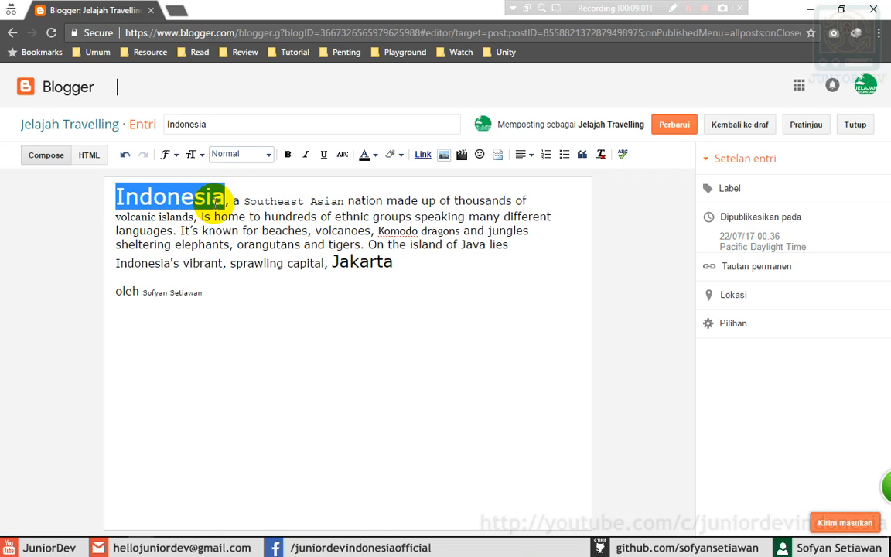
{"action": "left_click", "coordinate": [252, 156]}
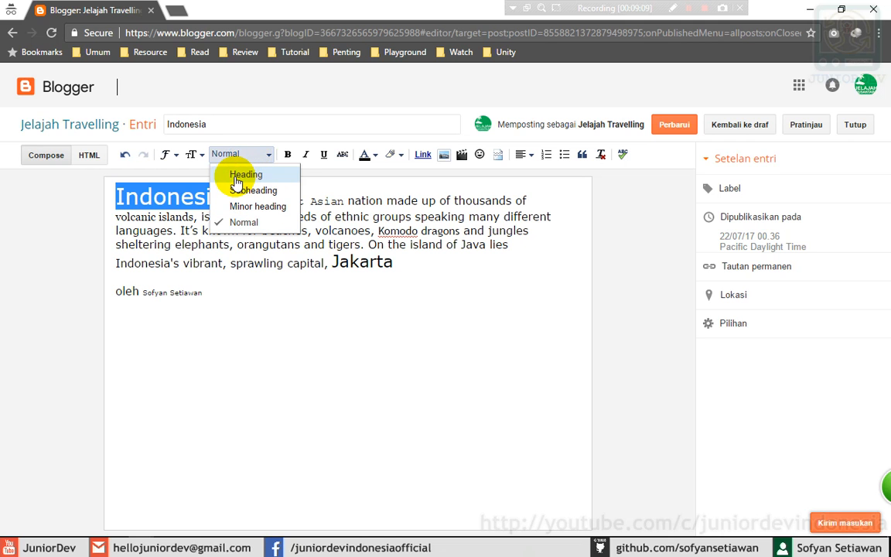
{"action": "left_click", "coordinate": [236, 180]}
{"action": "left_click", "coordinate": [261, 199]}
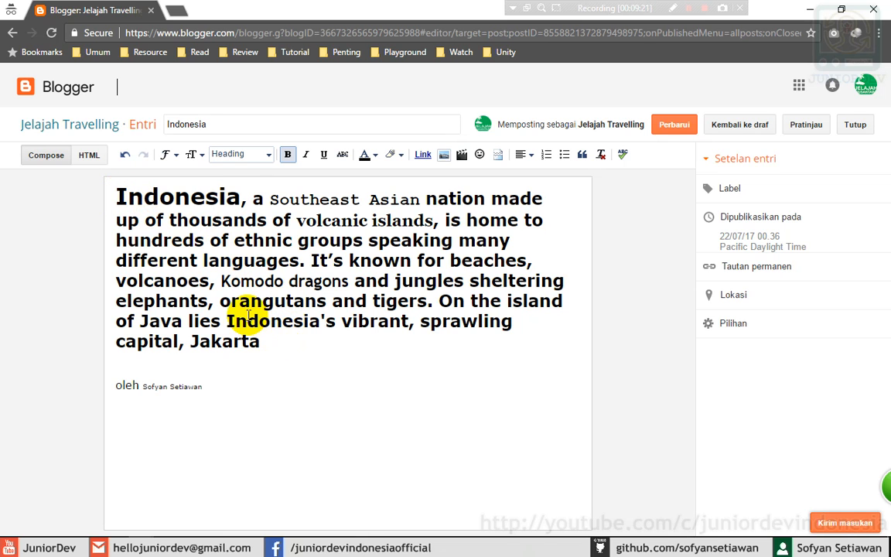
{"action": "left_click", "coordinate": [124, 156]}
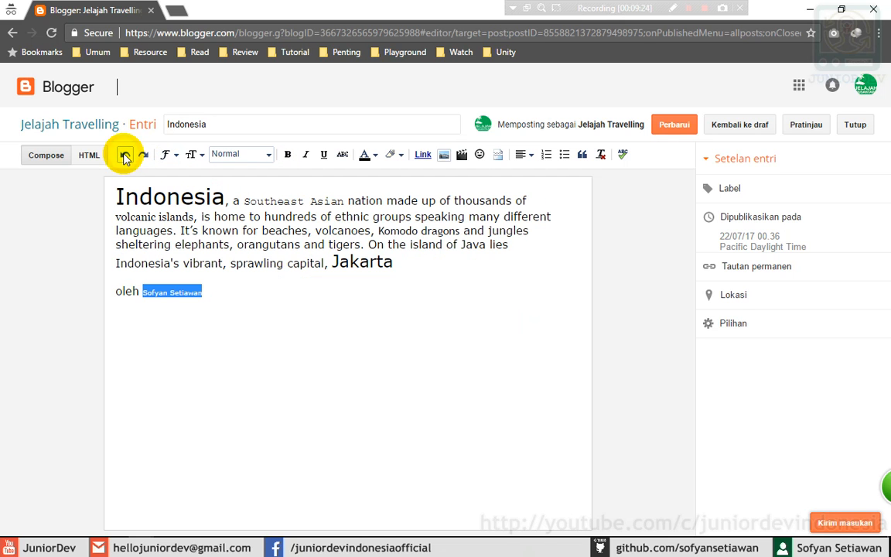
- Put 'Indonesia' on its own line and format it as a Heading
{"action": "left_click", "coordinate": [254, 295]}
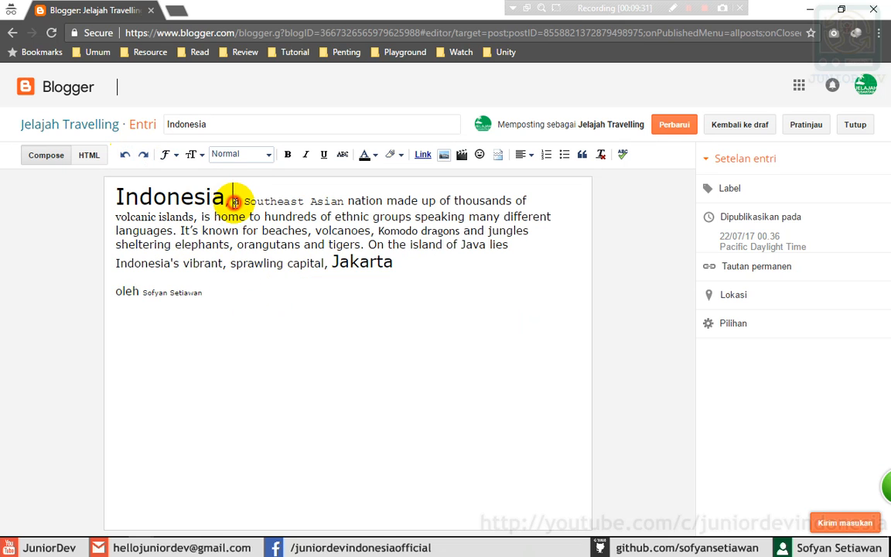
{"action": "key", "text": "Delete"}
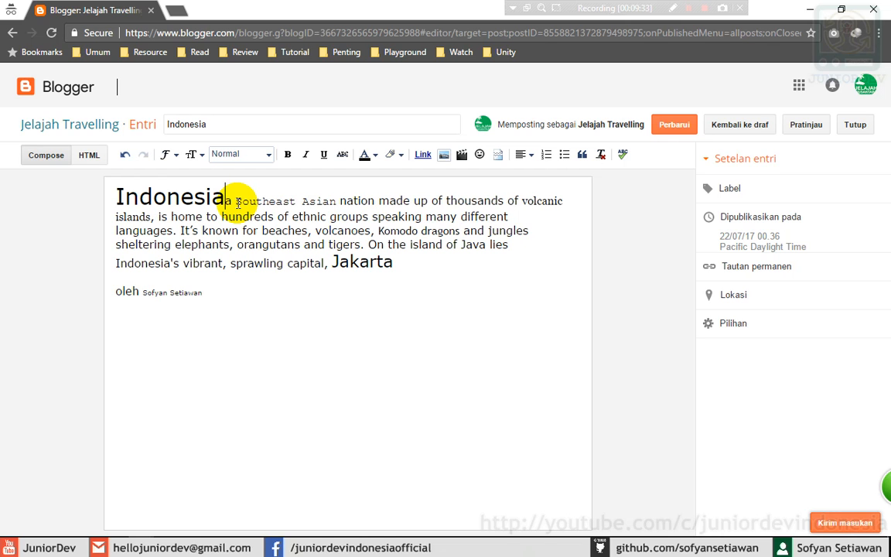
{"action": "key", "text": "Return"}
{"action": "key", "text": "Return"}
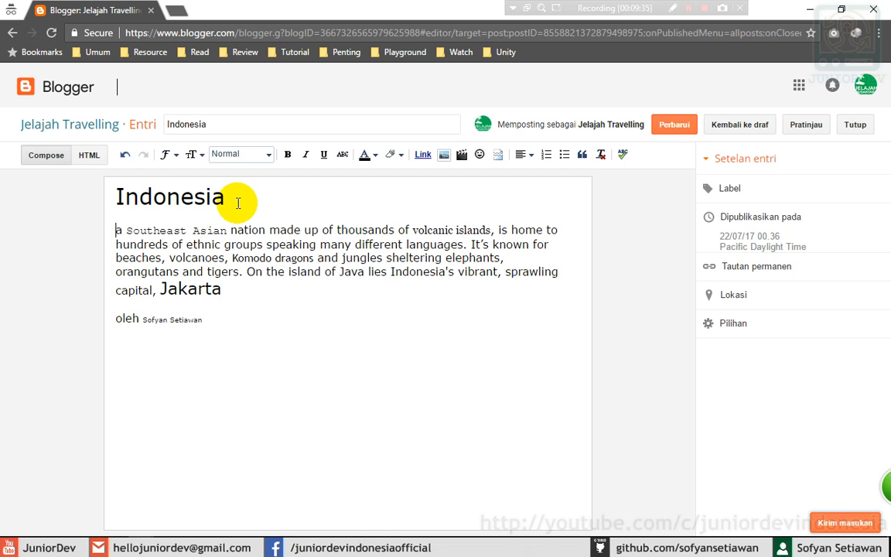
{"action": "left_click_drag", "start_coordinate": [246, 198], "coordinate": [101, 200]}
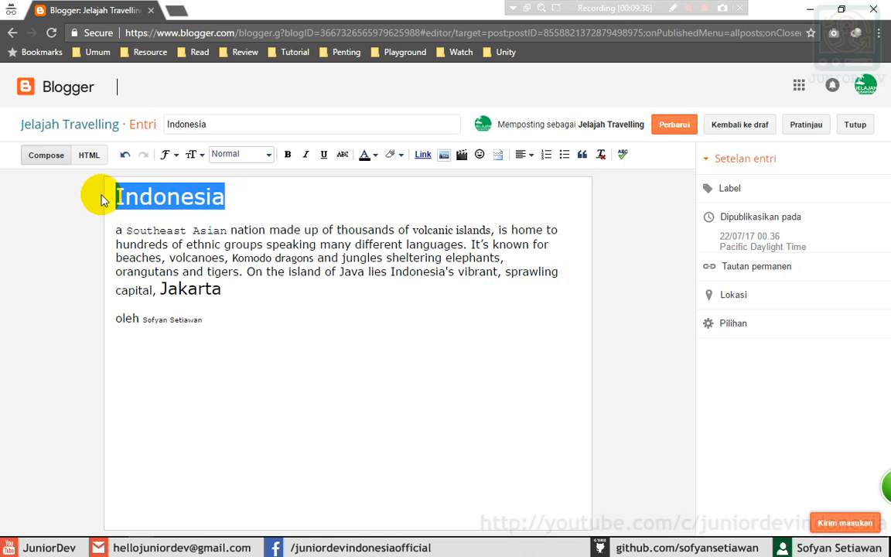
{"action": "left_click", "coordinate": [252, 156]}
{"action": "left_click", "coordinate": [245, 172]}
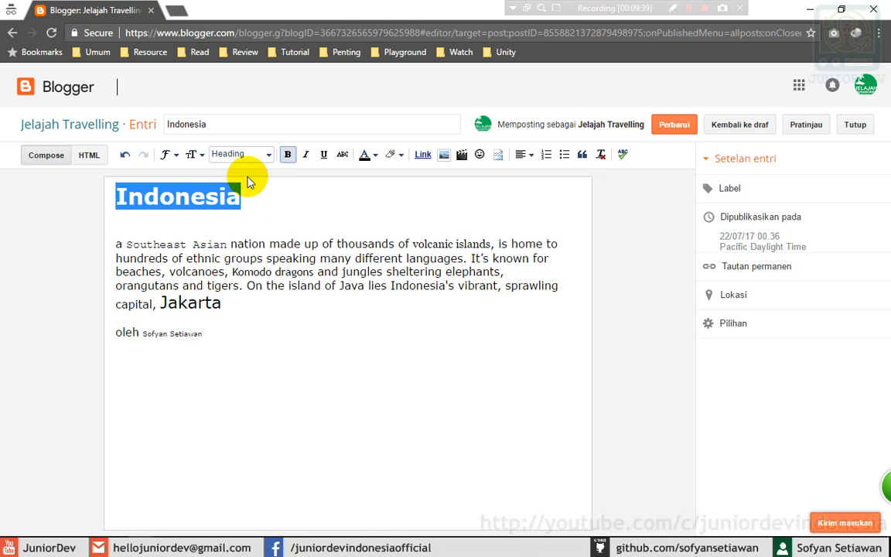
{"action": "left_click", "coordinate": [223, 283]}
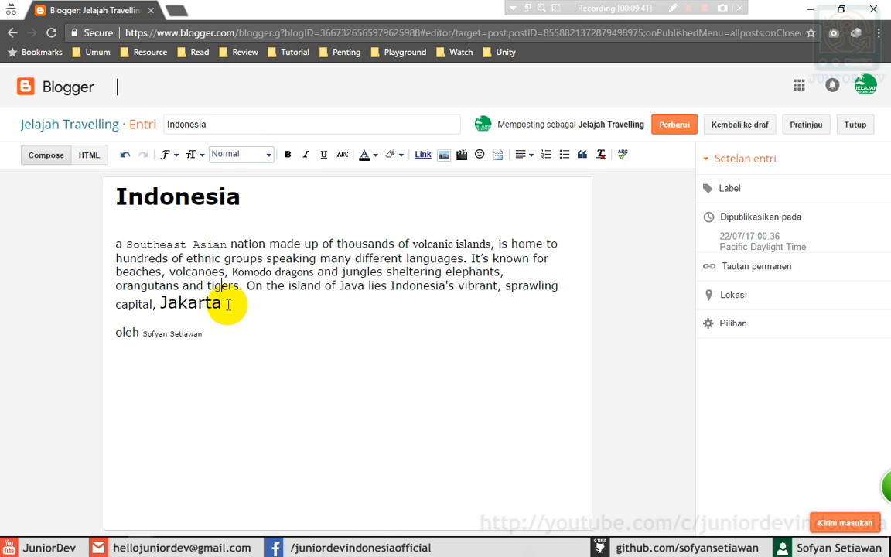
- Format the 'oleh' byline line as a Subheading
{"action": "left_click_drag", "start_coordinate": [219, 332], "coordinate": [90, 334]}
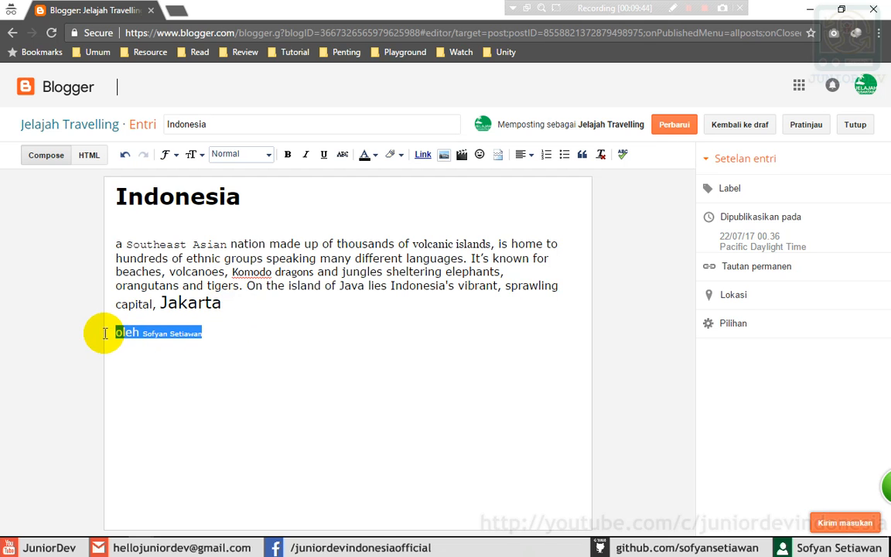
{"action": "left_click", "coordinate": [237, 156]}
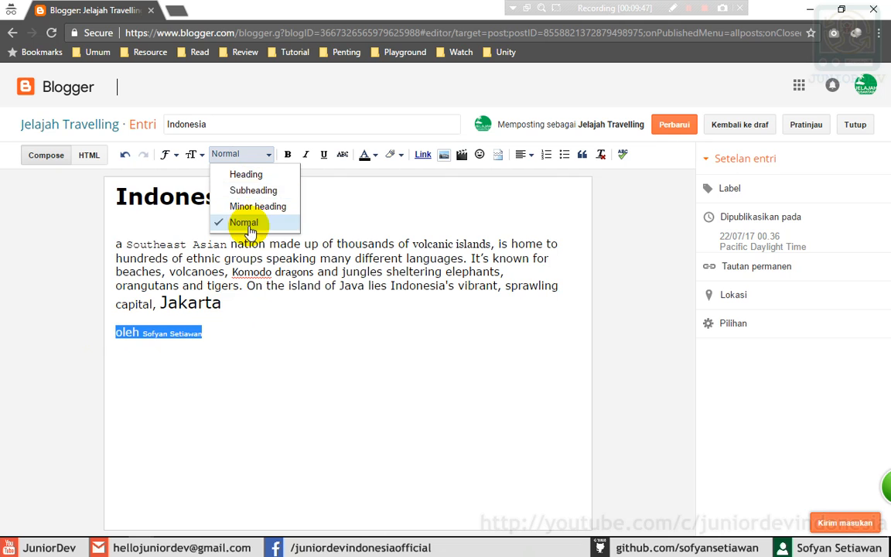
{"action": "left_click", "coordinate": [249, 191]}
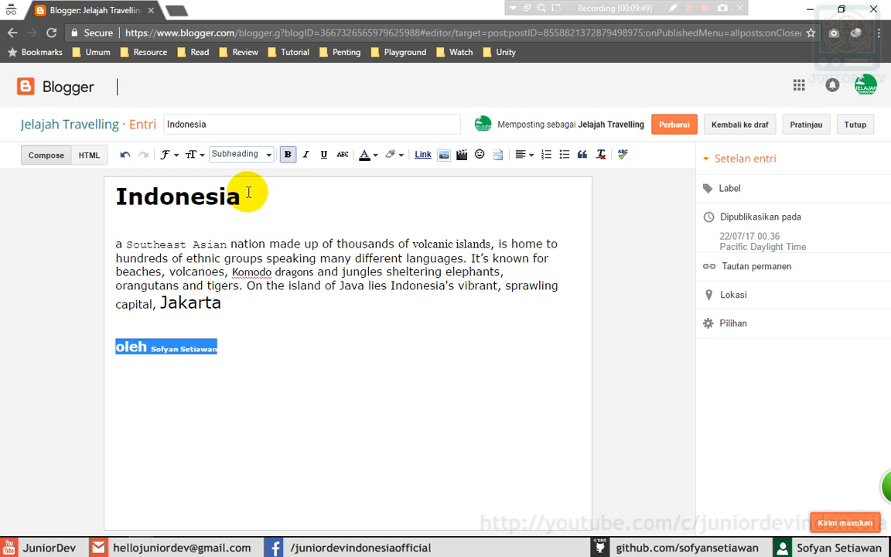
{"action": "left_click", "coordinate": [225, 321]}
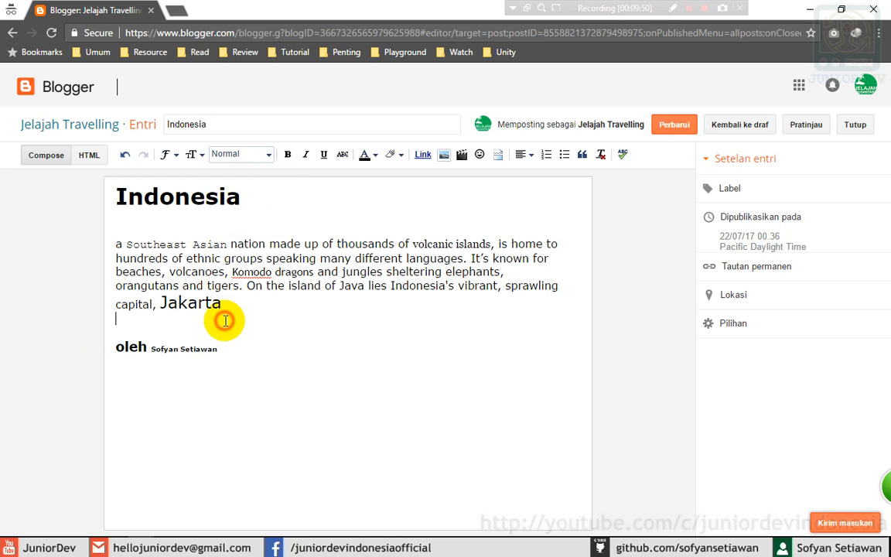
{"action": "left_click", "coordinate": [236, 224]}
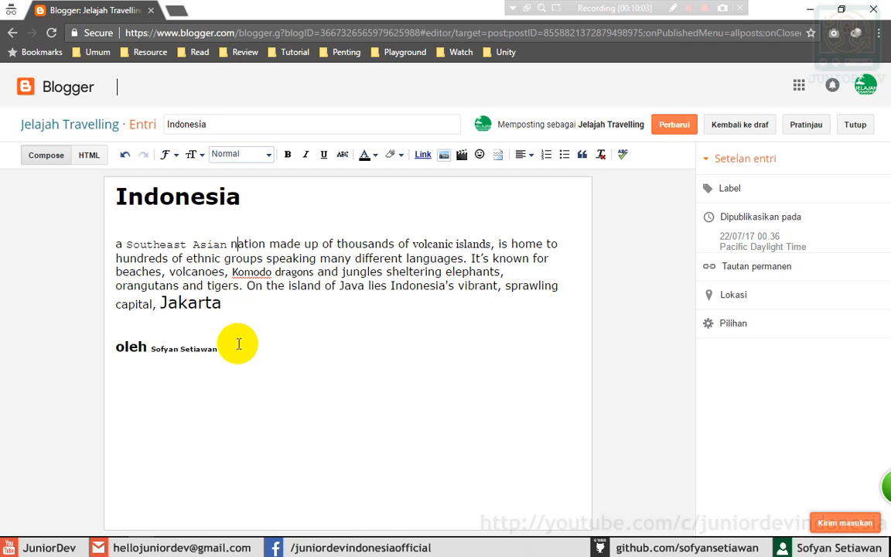
- Reselect the byline line a few times to check its formatting
{"action": "left_click_drag", "start_coordinate": [219, 349], "coordinate": [99, 360]}
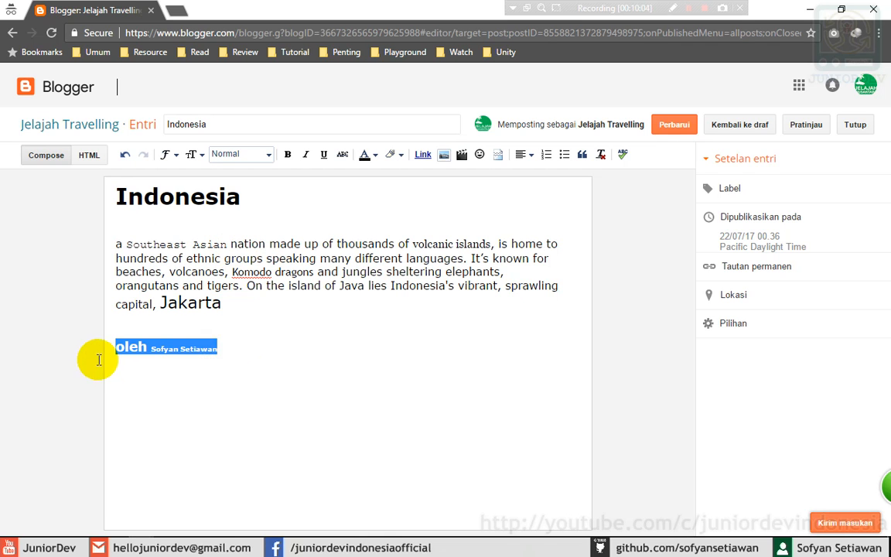
{"action": "left_click", "coordinate": [228, 349]}
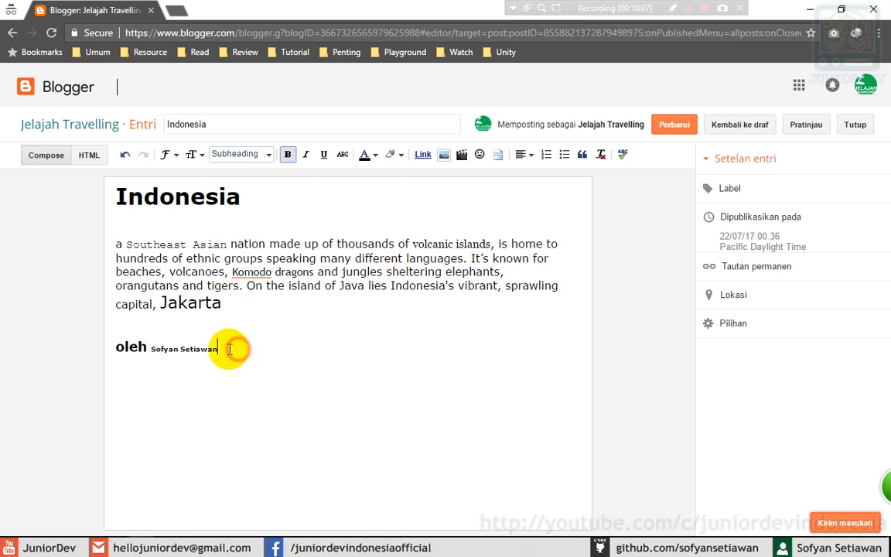
{"action": "left_click_drag", "start_coordinate": [232, 349], "coordinate": [107, 349]}
{"action": "left_click", "coordinate": [253, 346]}
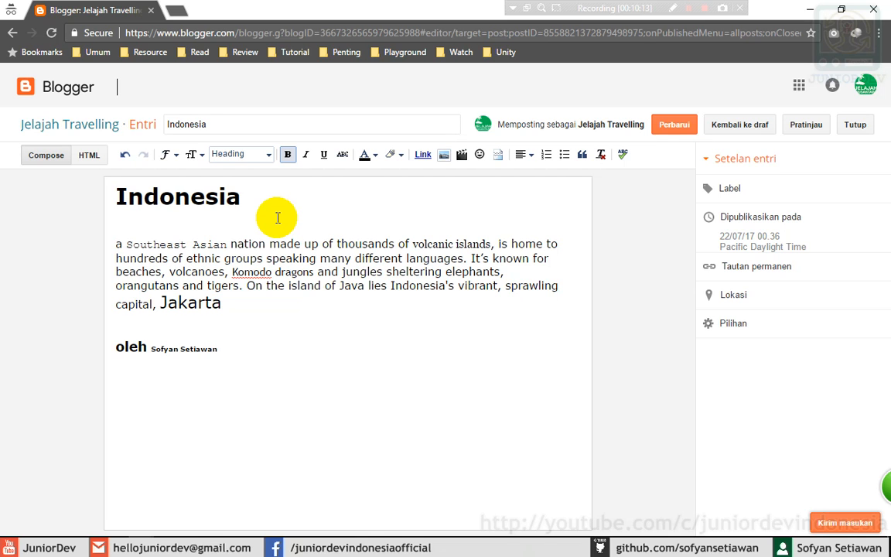
{"action": "left_click", "coordinate": [159, 197]}
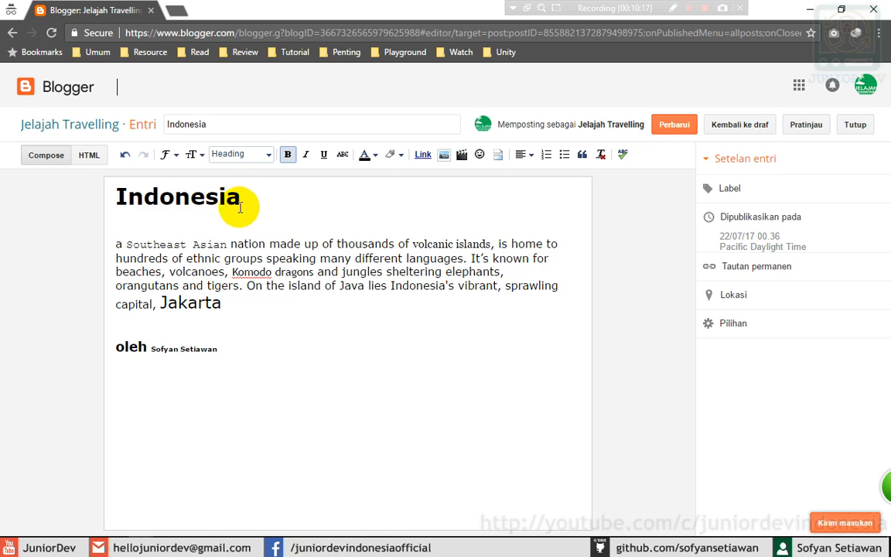
{"action": "left_click_drag", "start_coordinate": [226, 350], "coordinate": [108, 354]}
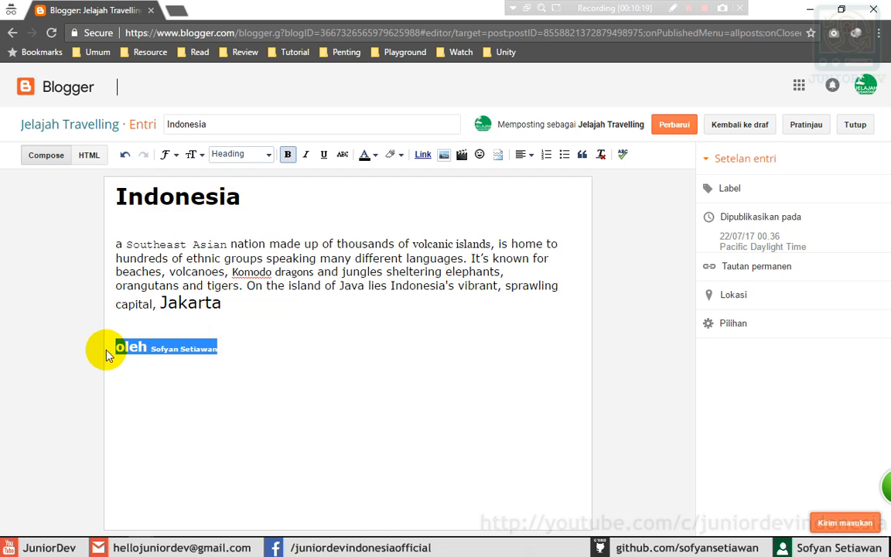
{"action": "left_click", "coordinate": [288, 243]}
{"action": "left_click", "coordinate": [230, 243]}
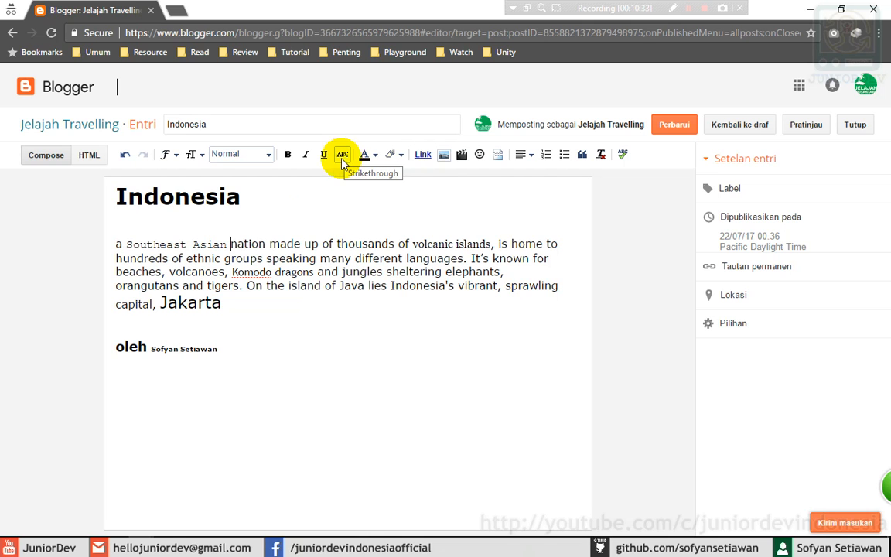
- Bold 'Southeast Asian', italicize 'volcanic islands' and underline 'Komodo dragons'
{"action": "left_click_drag", "start_coordinate": [125, 244], "coordinate": [228, 245]}
{"action": "left_click", "coordinate": [288, 155]}
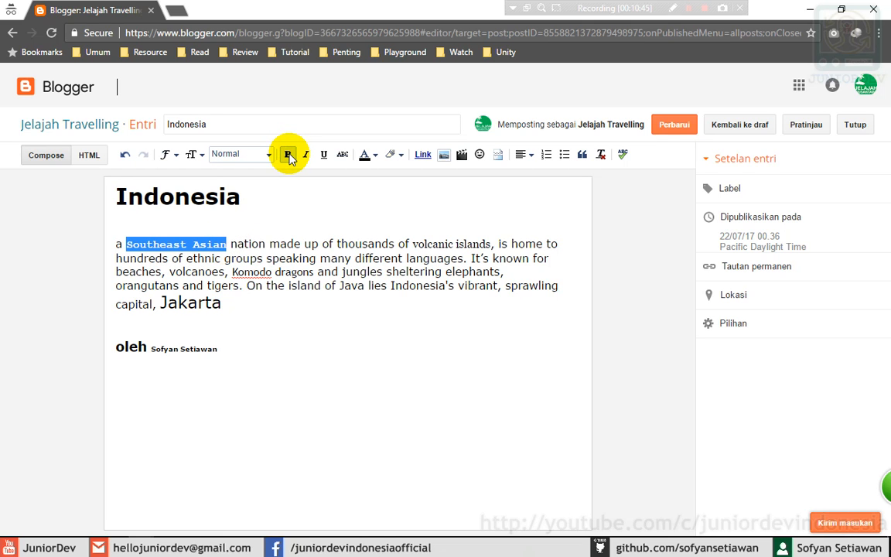
{"action": "left_click_drag", "start_coordinate": [412, 244], "coordinate": [492, 244]}
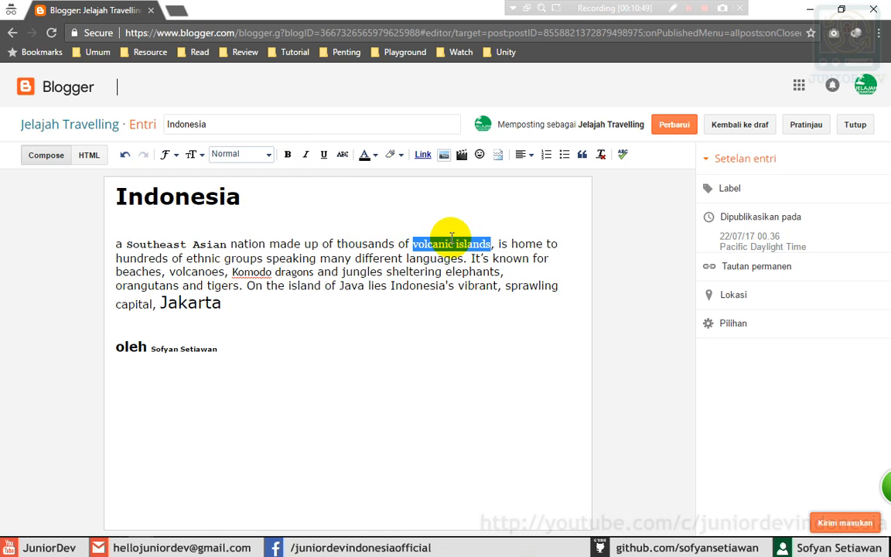
{"action": "left_click", "coordinate": [307, 156]}
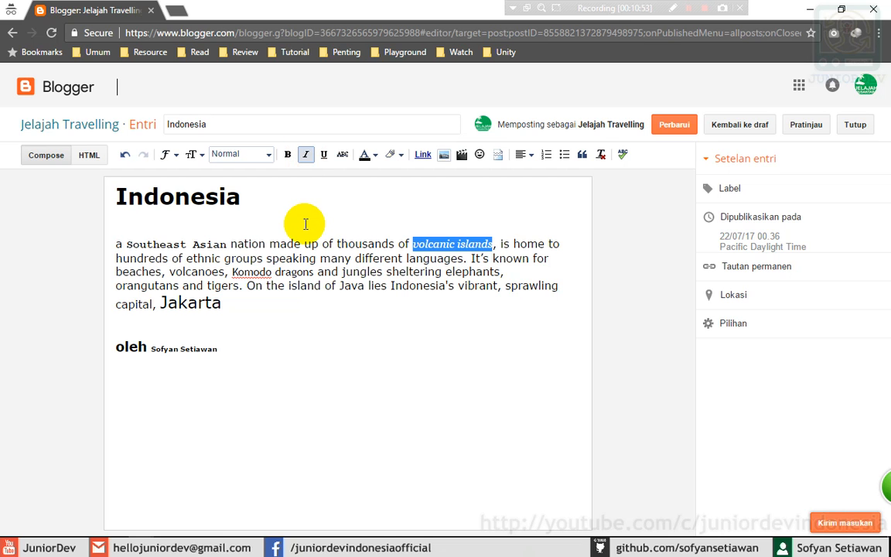
{"action": "left_click_drag", "start_coordinate": [232, 271], "coordinate": [315, 272]}
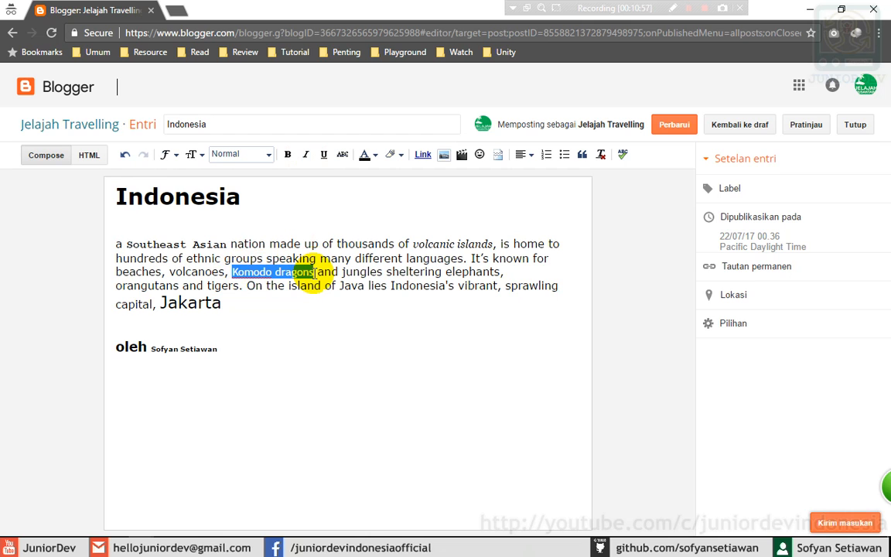
{"action": "left_click", "coordinate": [325, 157]}
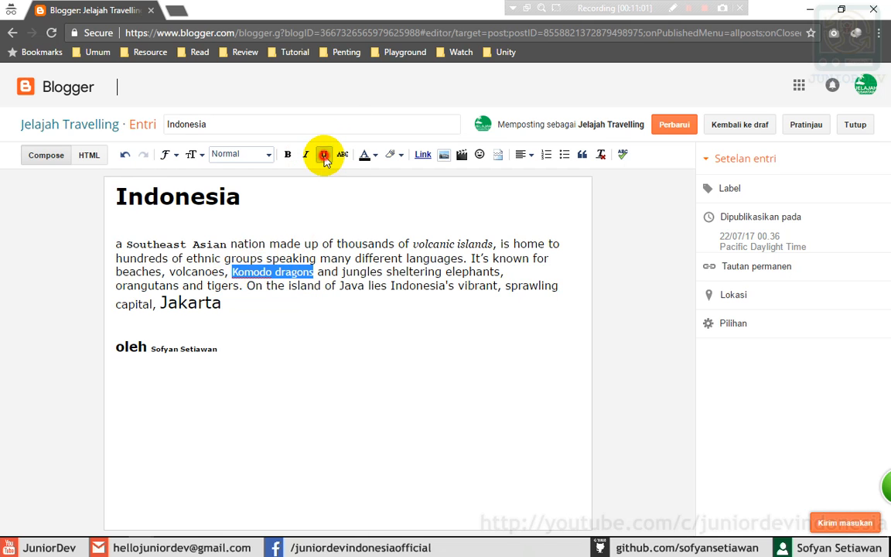
{"action": "left_click", "coordinate": [378, 273]}
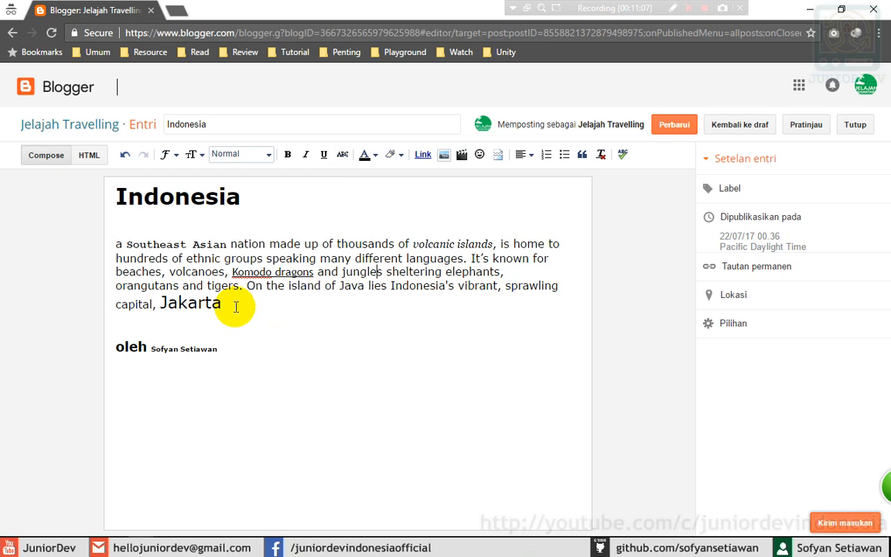
- Strike through 'Jakarta' and 'volcanic islands', and italicize 'Southeast Asian'
{"action": "left_click_drag", "start_coordinate": [239, 306], "coordinate": [160, 303]}
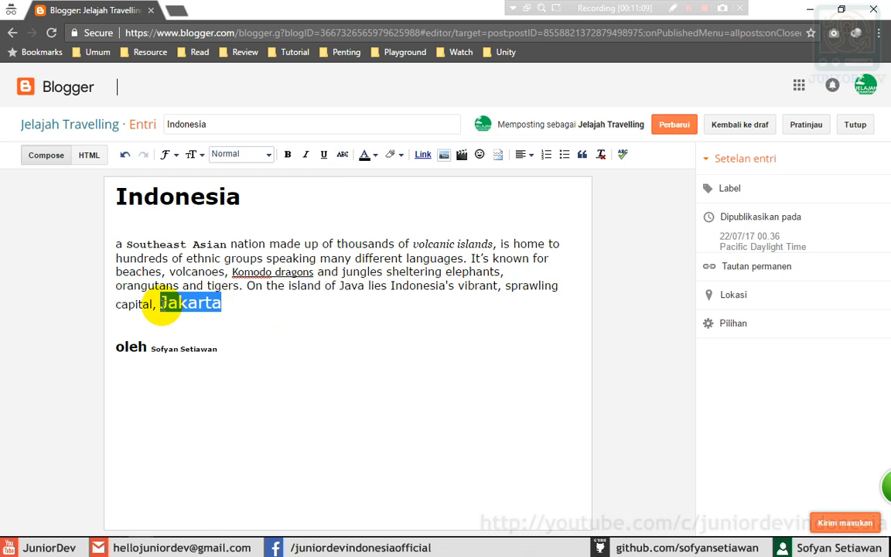
{"action": "left_click", "coordinate": [343, 155]}
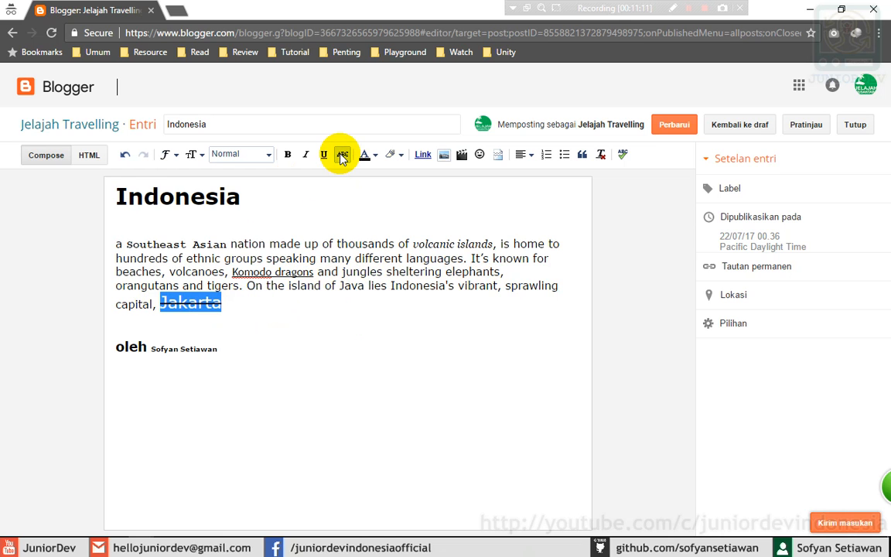
{"action": "left_click", "coordinate": [230, 304]}
{"action": "left_click", "coordinate": [312, 245]}
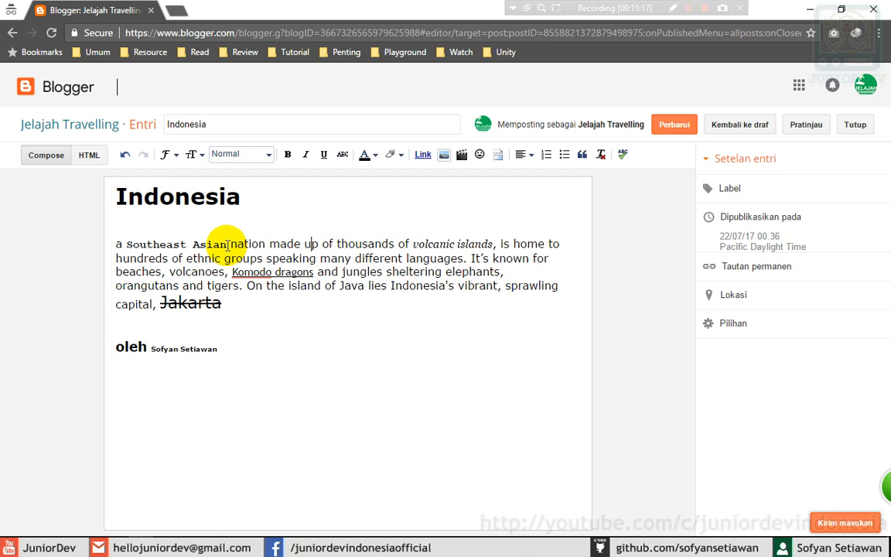
{"action": "left_click_drag", "start_coordinate": [226, 244], "coordinate": [127, 245]}
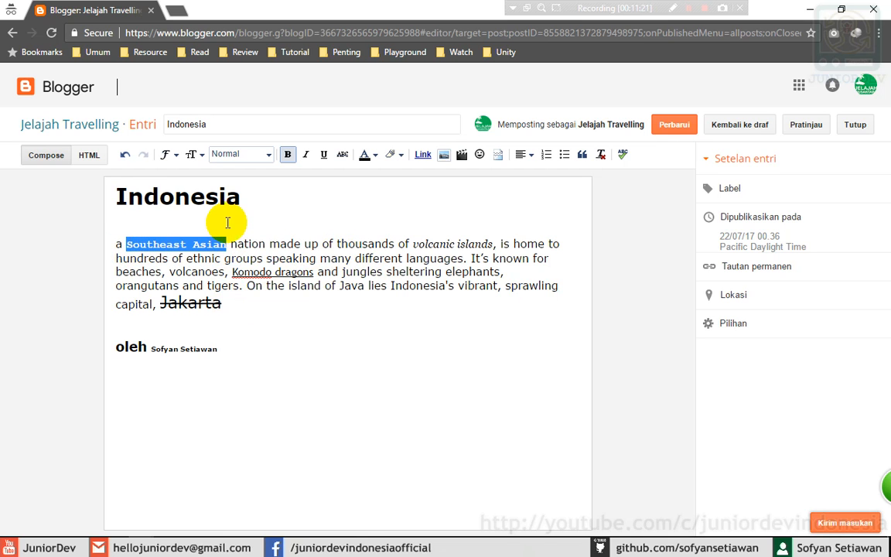
{"action": "left_click", "coordinate": [305, 155]}
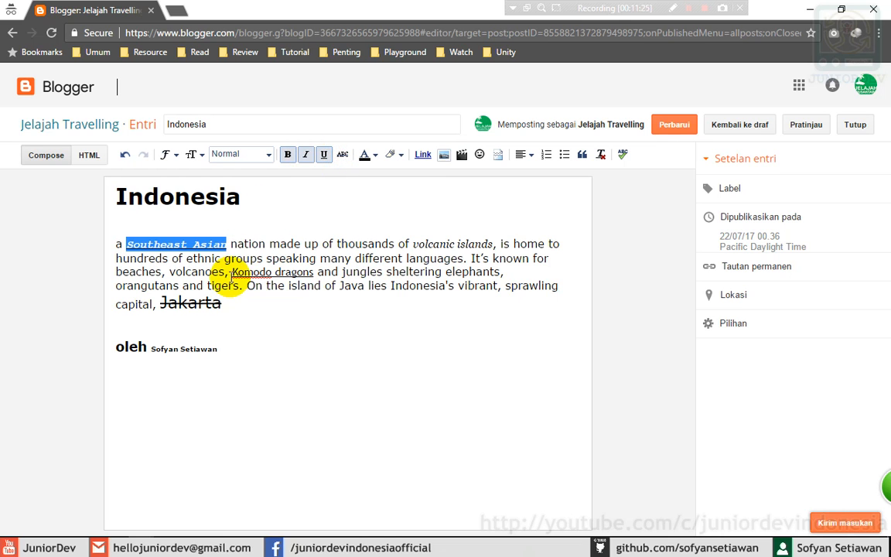
{"action": "left_click", "coordinate": [230, 244]}
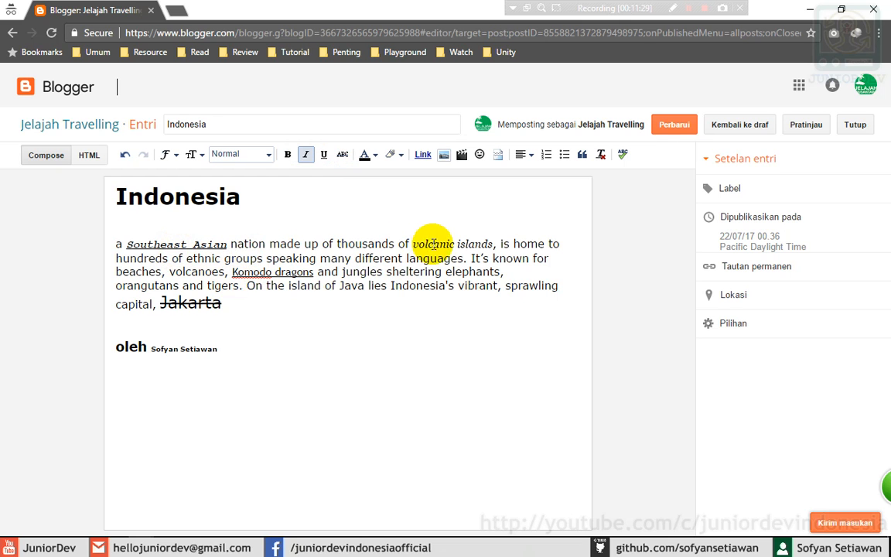
{"action": "left_click_drag", "start_coordinate": [413, 244], "coordinate": [493, 244]}
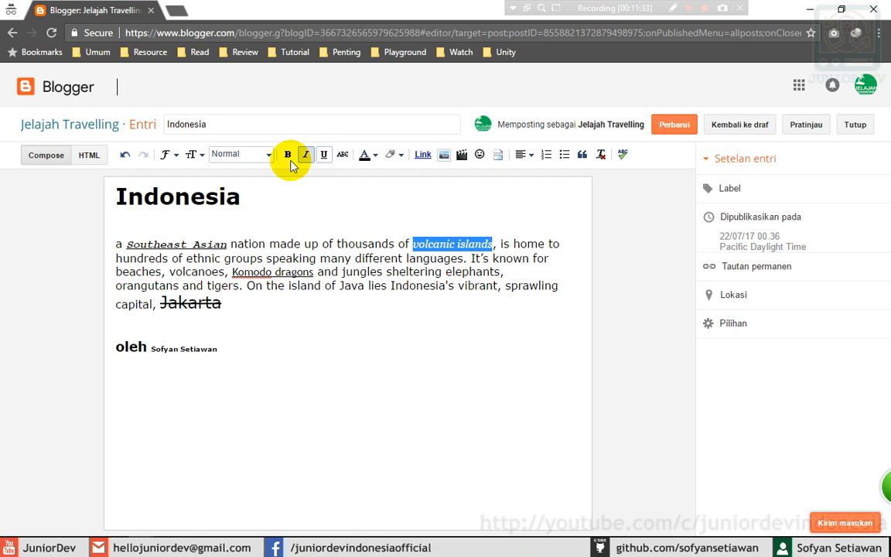
{"action": "left_click", "coordinate": [342, 154]}
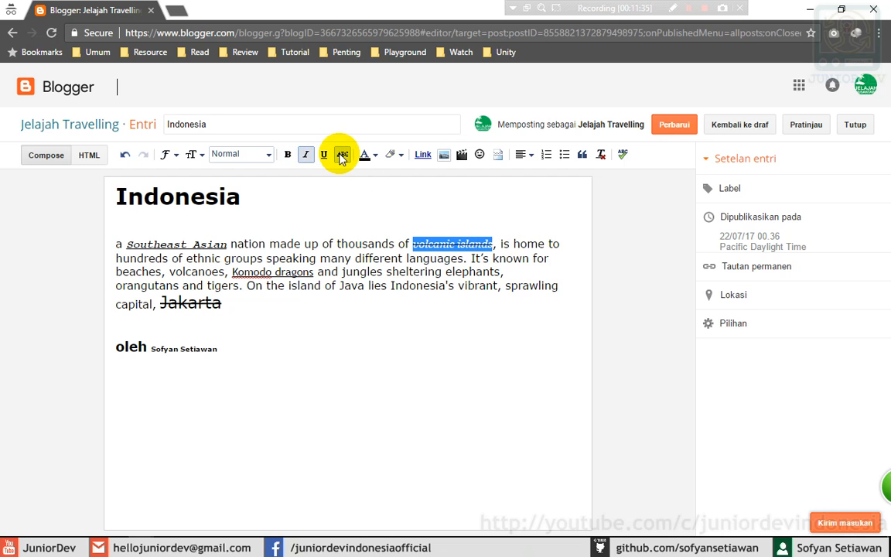
{"action": "left_click", "coordinate": [469, 274]}
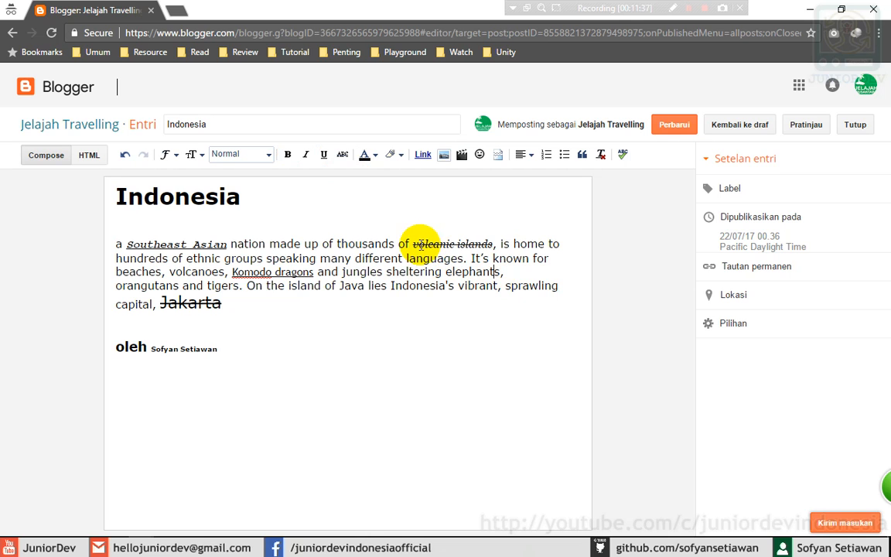
- Start new paragraphs at 'It's known' and at 'On the island'
{"action": "left_click", "coordinate": [225, 305]}
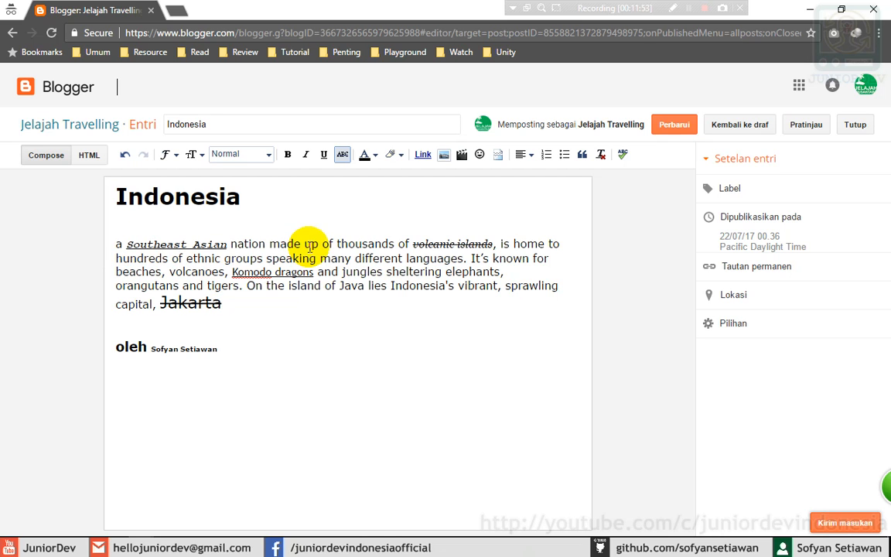
{"action": "left_click", "coordinate": [247, 303]}
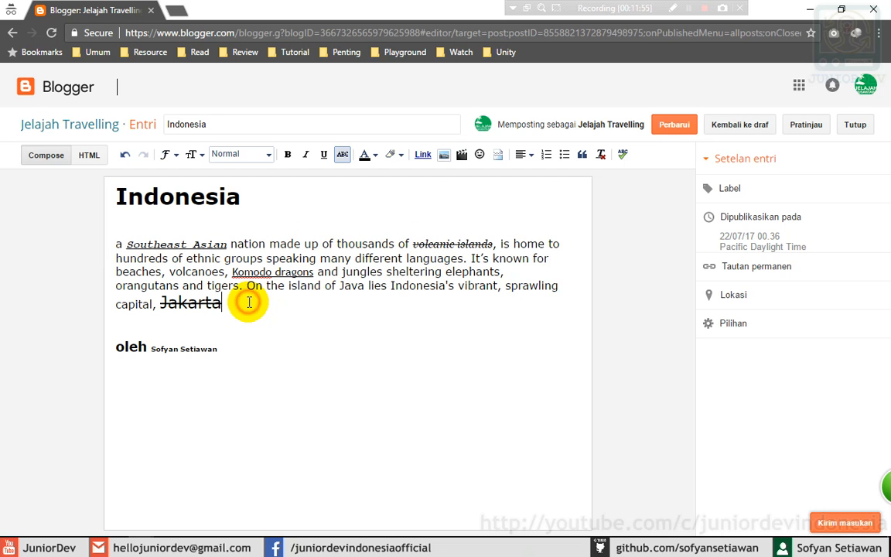
{"action": "left_click", "coordinate": [234, 245]}
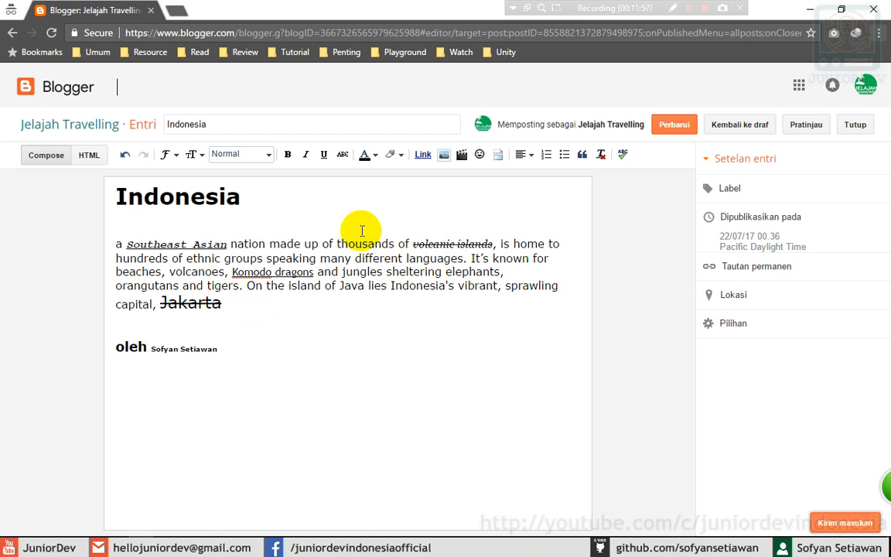
{"action": "left_click", "coordinate": [471, 260]}
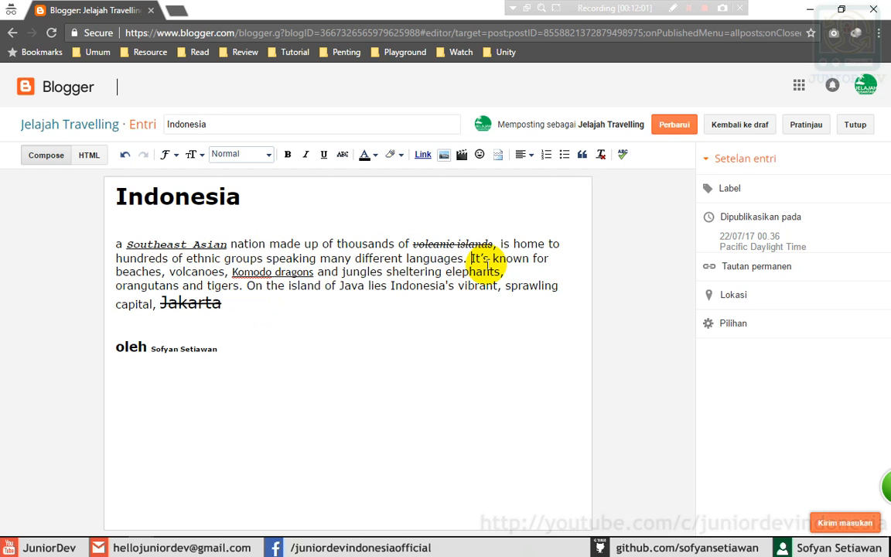
{"action": "key", "text": "Return"}
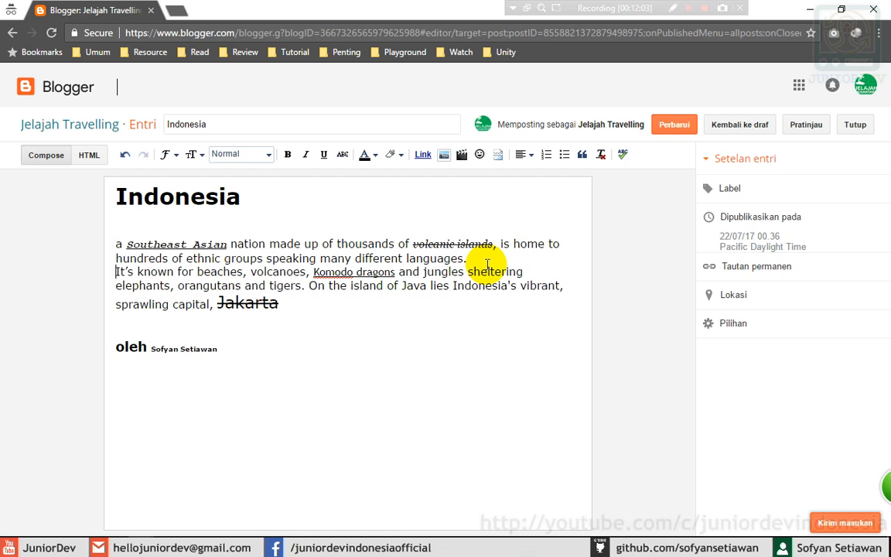
{"action": "key", "text": "Return"}
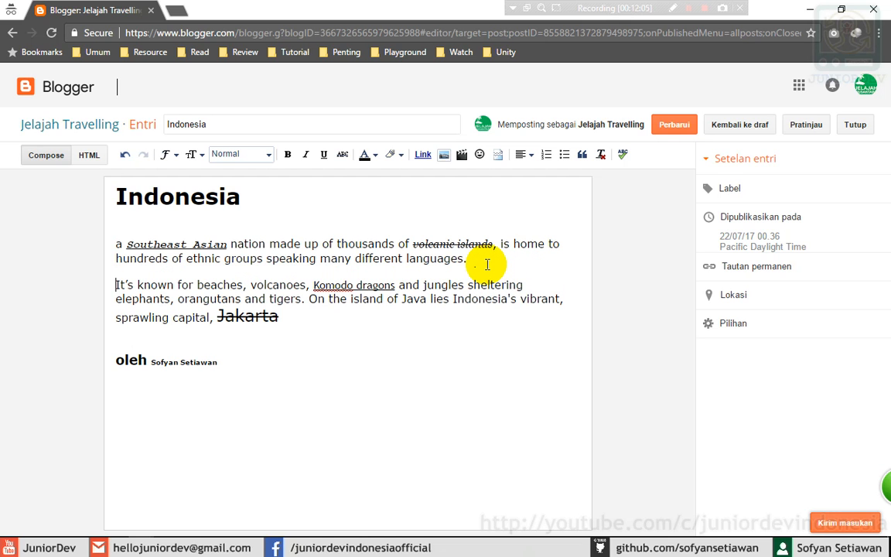
{"action": "left_click", "coordinate": [309, 299]}
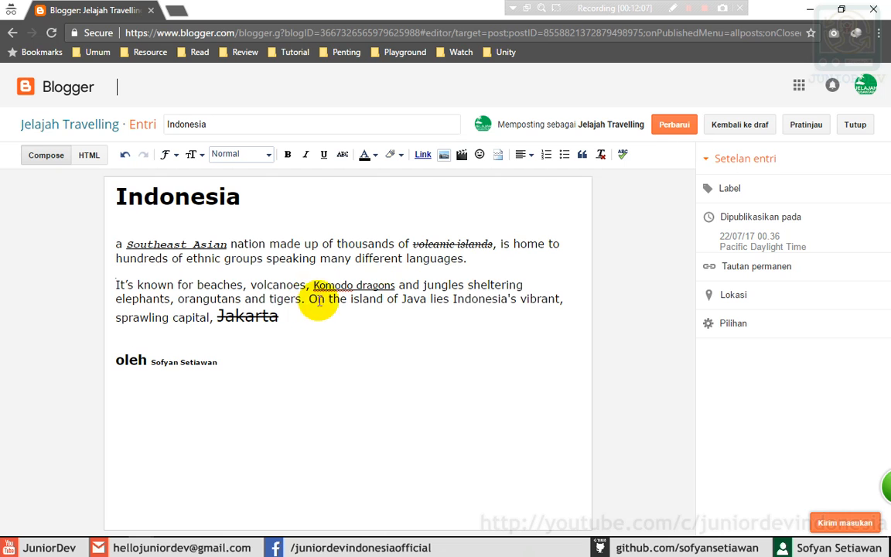
{"action": "key", "text": "Return"}
{"action": "key", "text": "Return"}
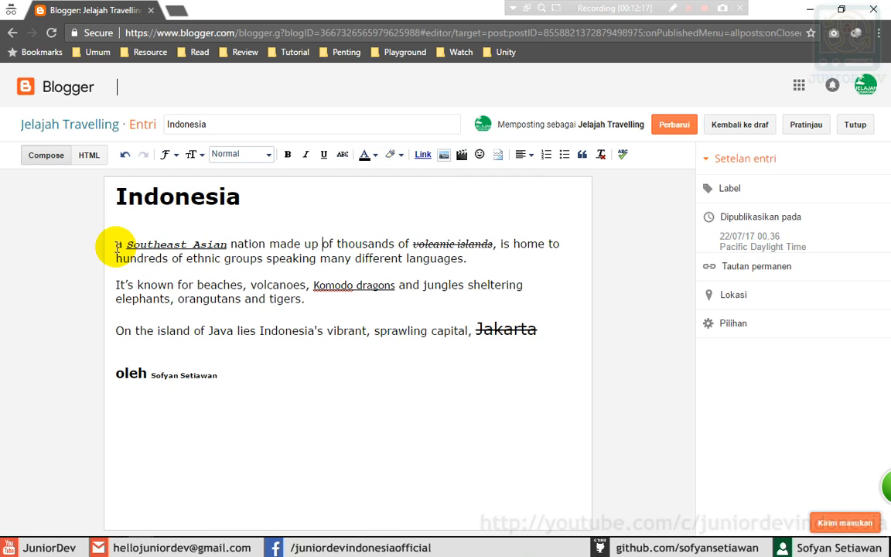
- Colour 'Southeast Asian' dark purple and the 'It's known' paragraph blue
{"action": "left_click_drag", "start_coordinate": [128, 246], "coordinate": [228, 244]}
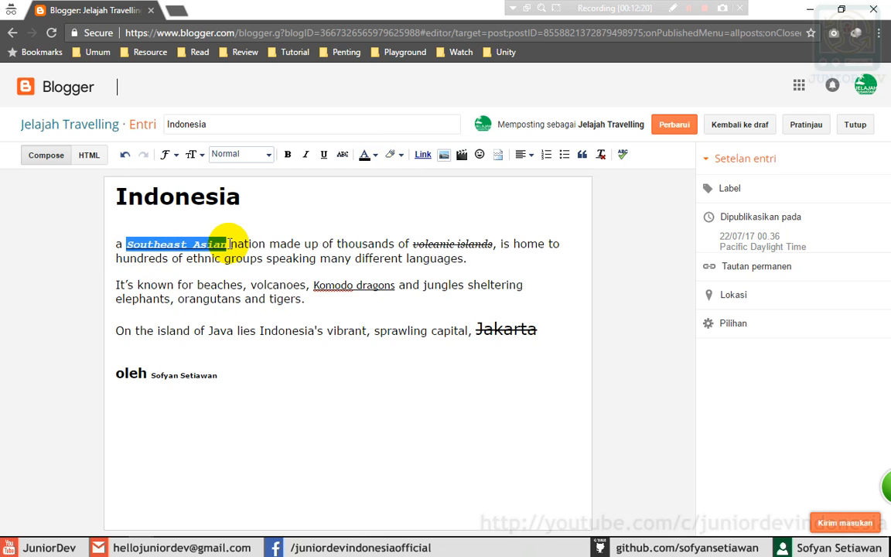
{"action": "left_click", "coordinate": [377, 158]}
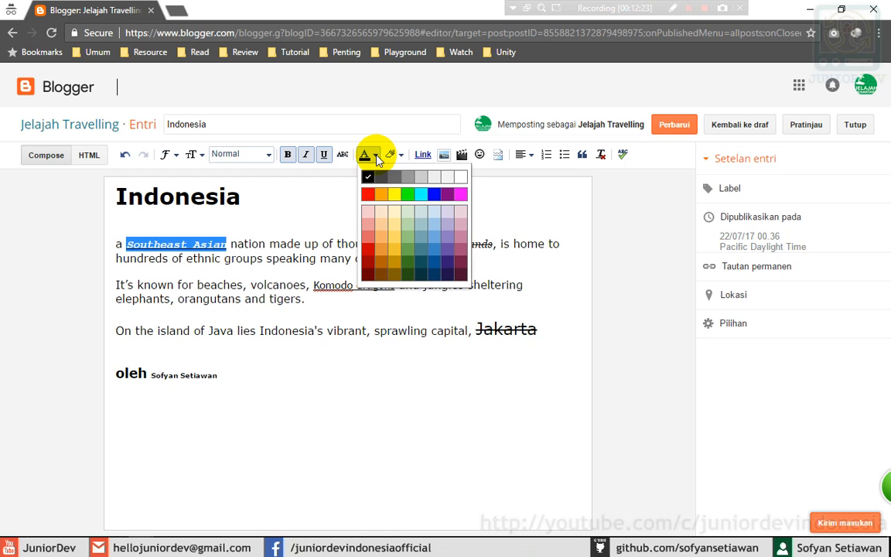
{"action": "left_click", "coordinate": [394, 155]}
{"action": "left_click", "coordinate": [372, 157]}
{"action": "left_click", "coordinate": [446, 265]}
{"action": "left_click", "coordinate": [324, 245]}
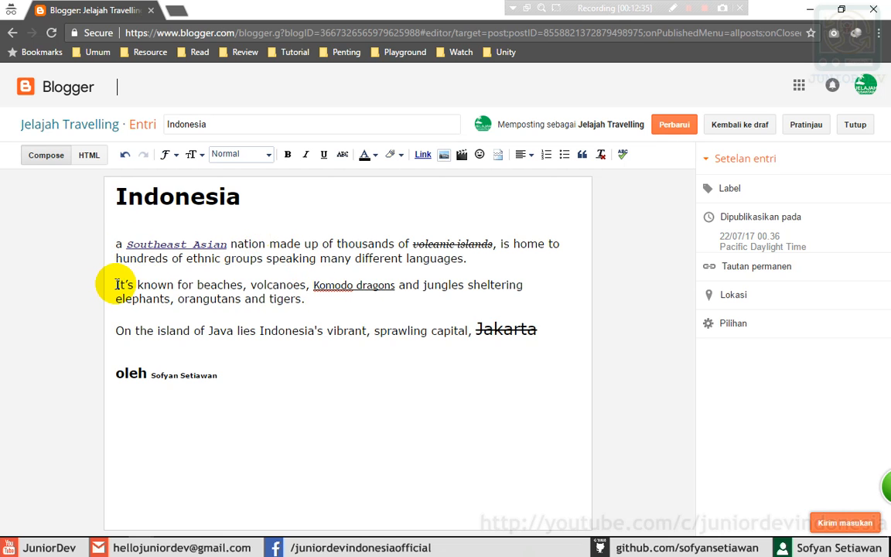
{"action": "left_click_drag", "start_coordinate": [115, 285], "coordinate": [313, 299]}
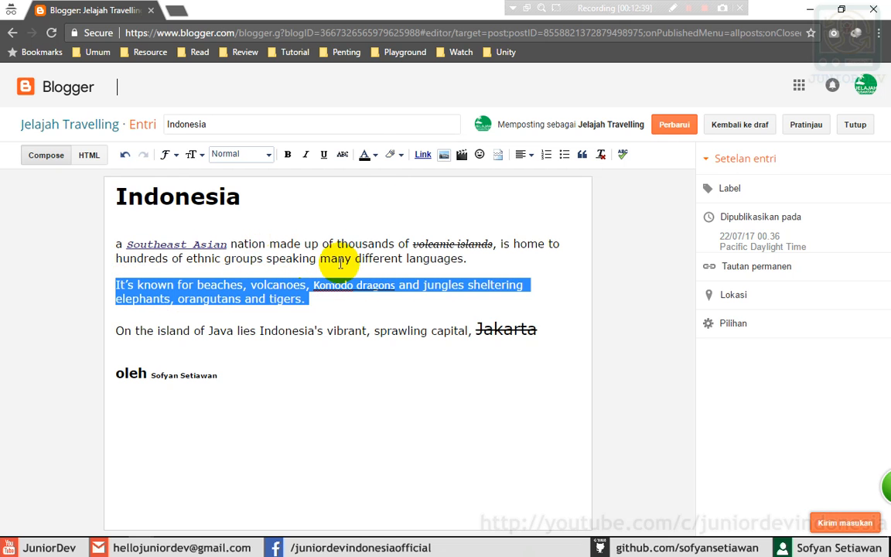
{"action": "left_click", "coordinate": [374, 157]}
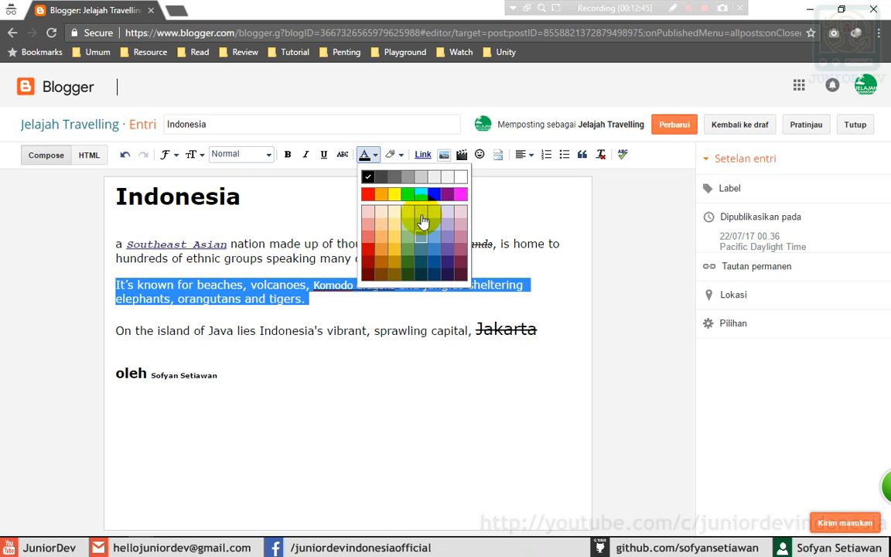
{"action": "left_click", "coordinate": [433, 199]}
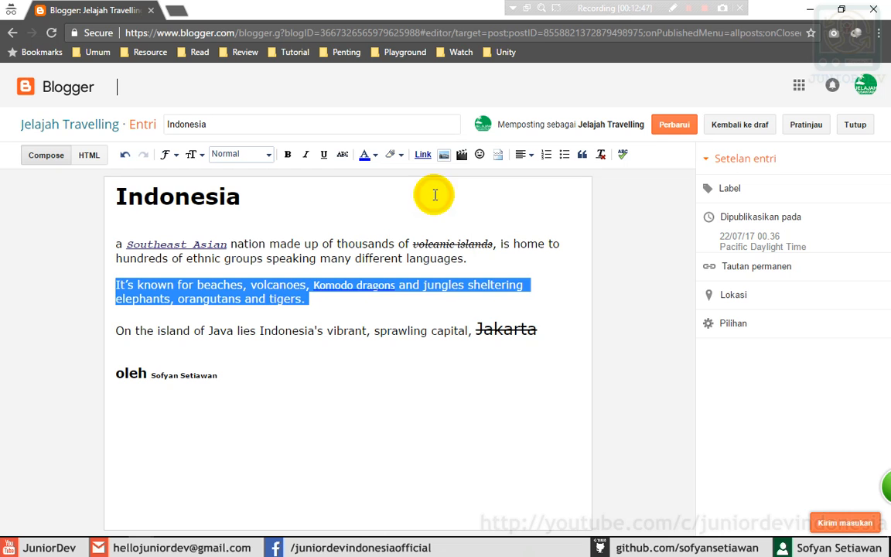
{"action": "left_click", "coordinate": [364, 288]}
{"action": "left_click", "coordinate": [332, 300]}
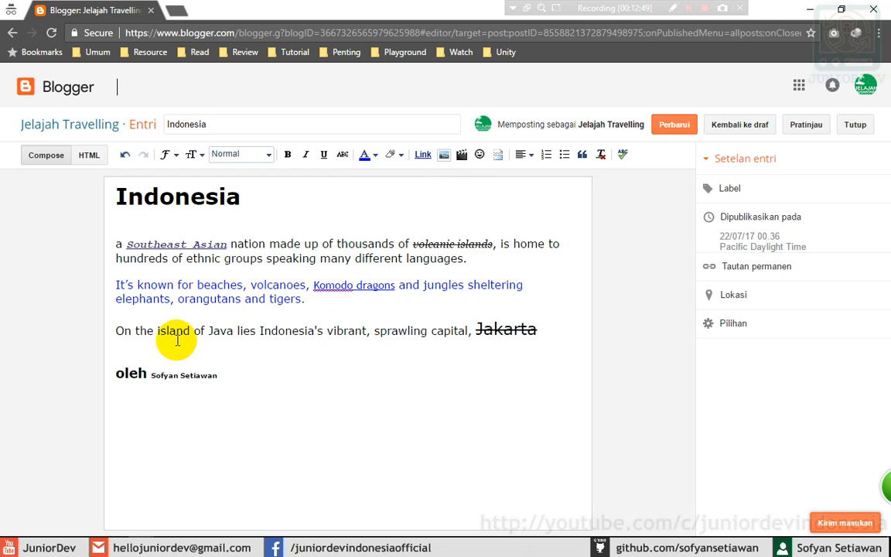
- Colour the 'On the island' Jakarta sentence orange and the author name green
{"action": "left_click_drag", "start_coordinate": [115, 330], "coordinate": [550, 329]}
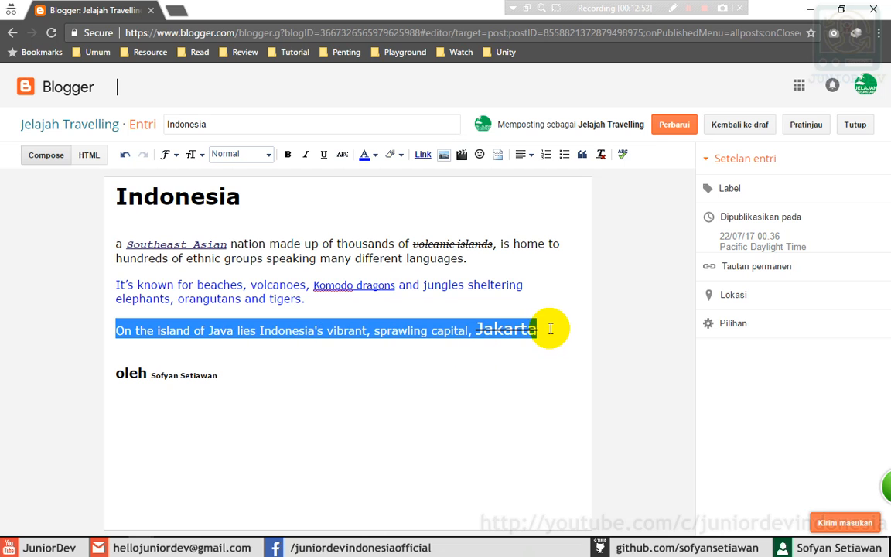
{"action": "left_click", "coordinate": [365, 154]}
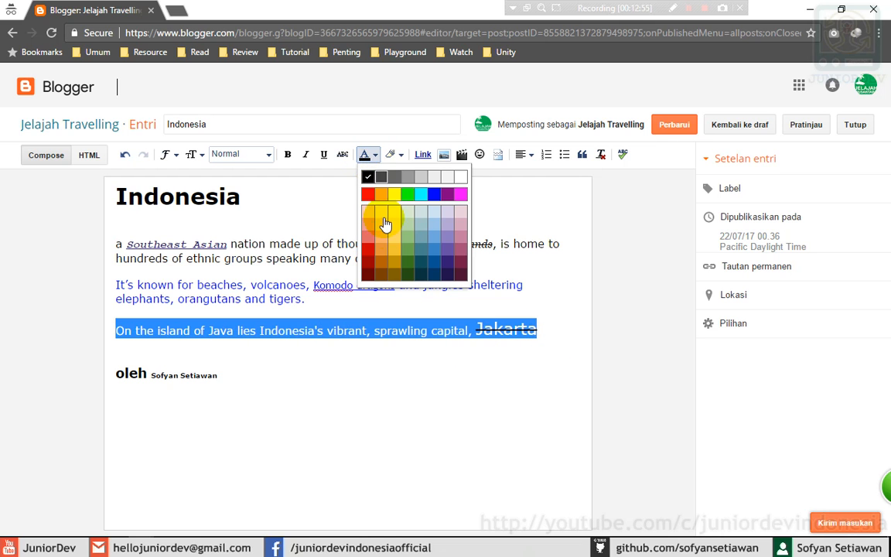
{"action": "left_click", "coordinate": [382, 256]}
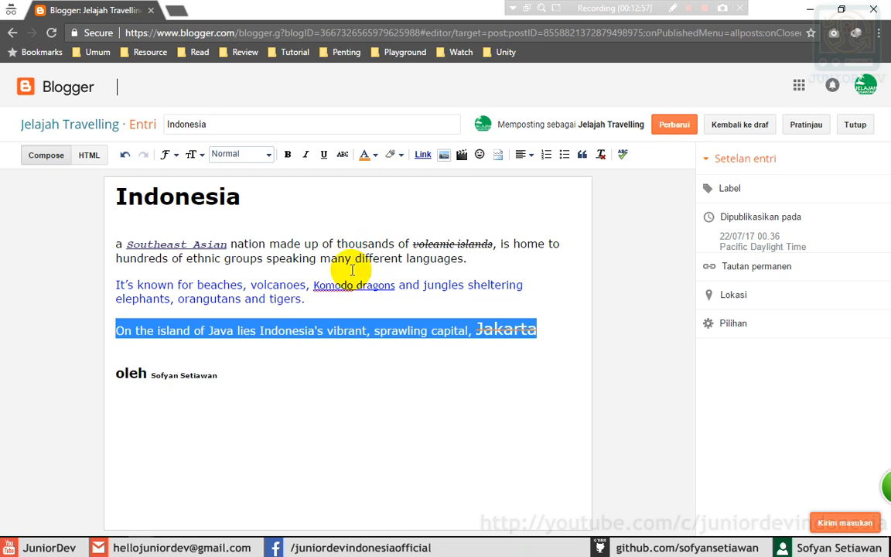
{"action": "left_click", "coordinate": [314, 290]}
{"action": "left_click", "coordinate": [277, 309]}
{"action": "left_click", "coordinate": [237, 256]}
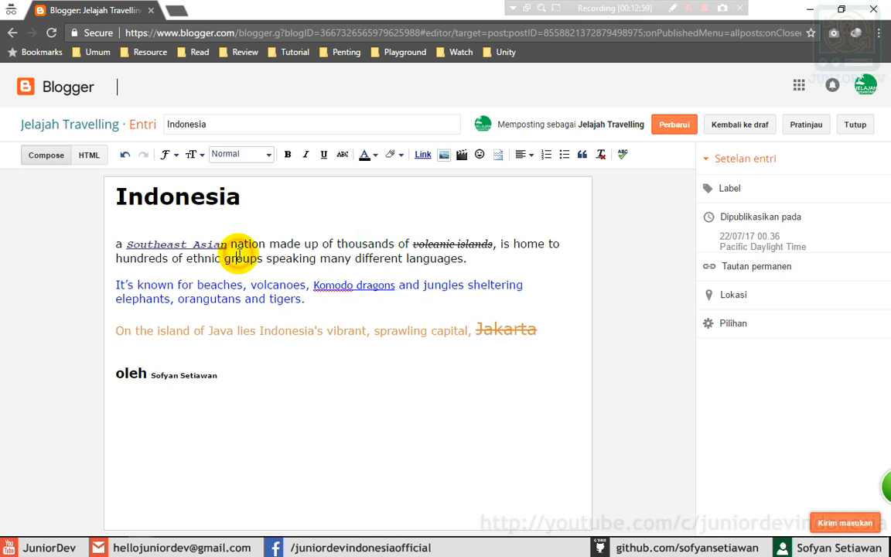
{"action": "left_click", "coordinate": [304, 244]}
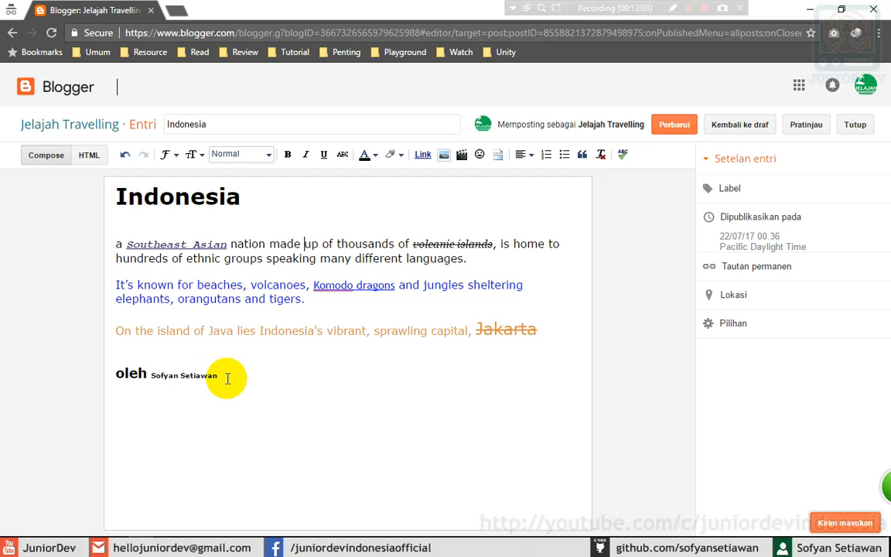
{"action": "left_click_drag", "start_coordinate": [227, 378], "coordinate": [151, 377]}
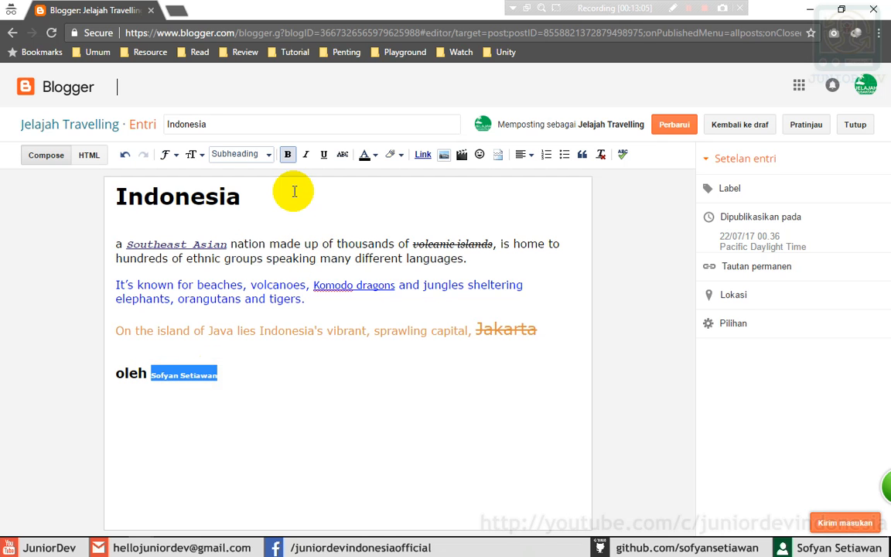
{"action": "left_click", "coordinate": [370, 155]}
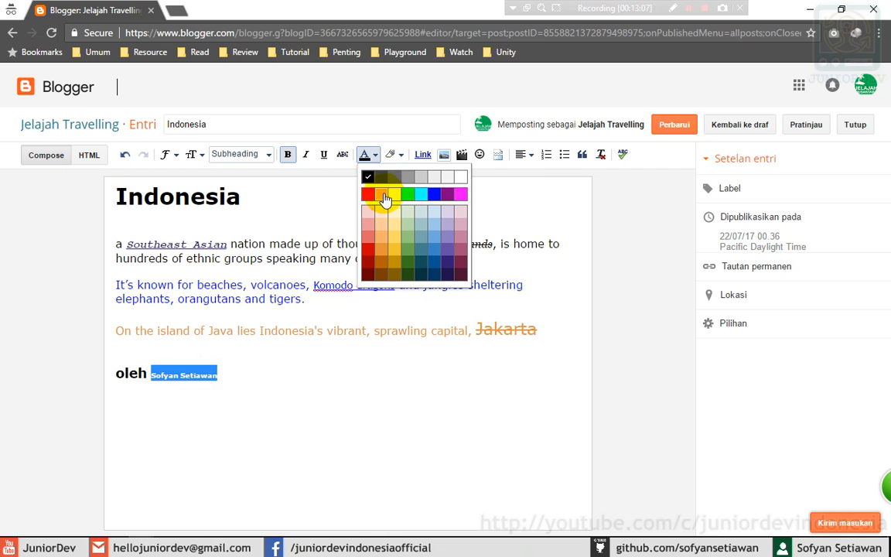
{"action": "left_click", "coordinate": [407, 194]}
{"action": "left_click", "coordinate": [241, 377]}
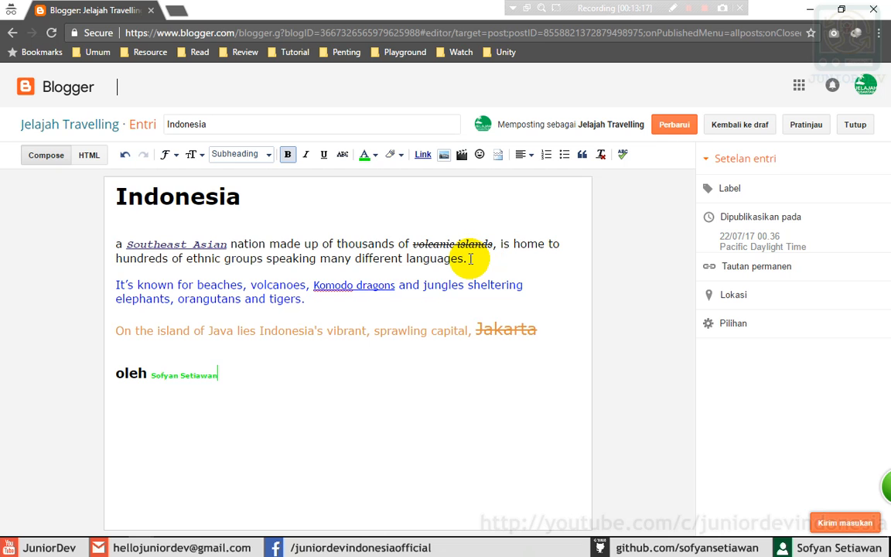
- Give the whole first paragraph a purple background highlight
{"action": "left_click_drag", "start_coordinate": [469, 259], "coordinate": [113, 248]}
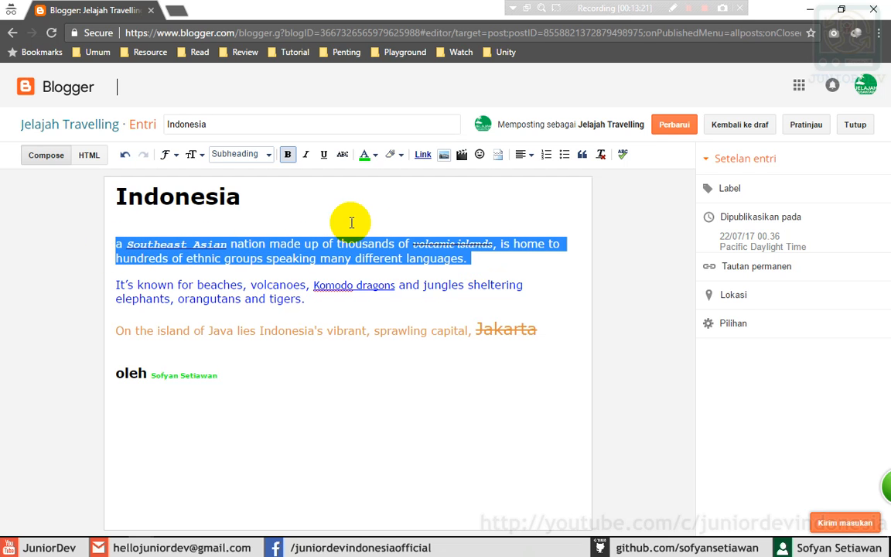
{"action": "left_click", "coordinate": [398, 157]}
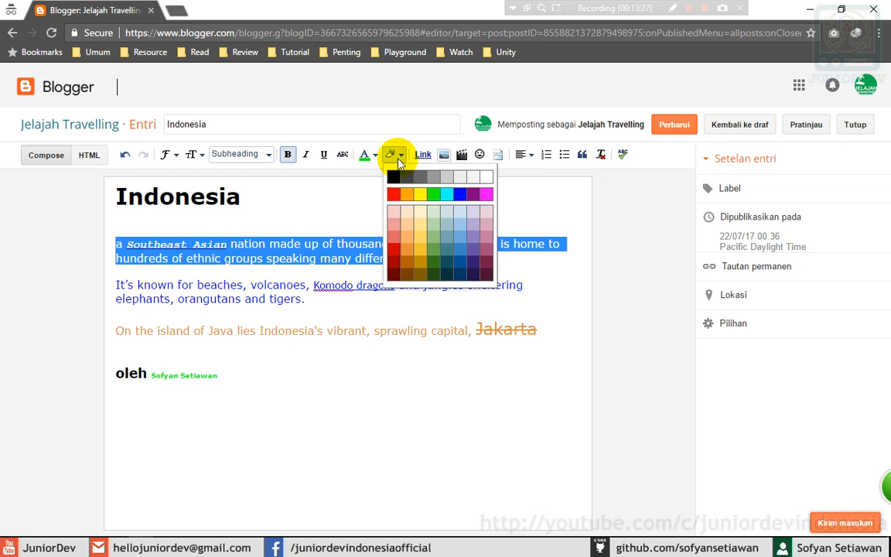
{"action": "left_click", "coordinate": [236, 247]}
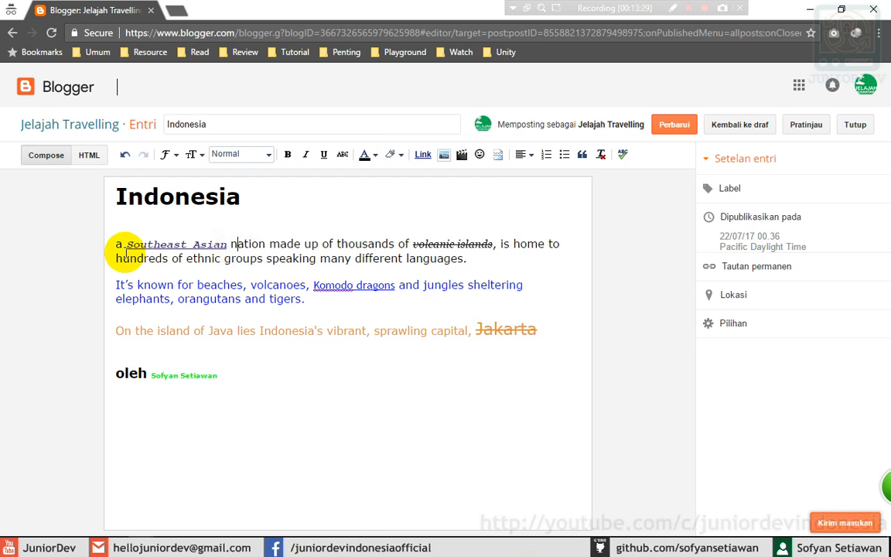
{"action": "left_click_drag", "start_coordinate": [116, 245], "coordinate": [479, 257]}
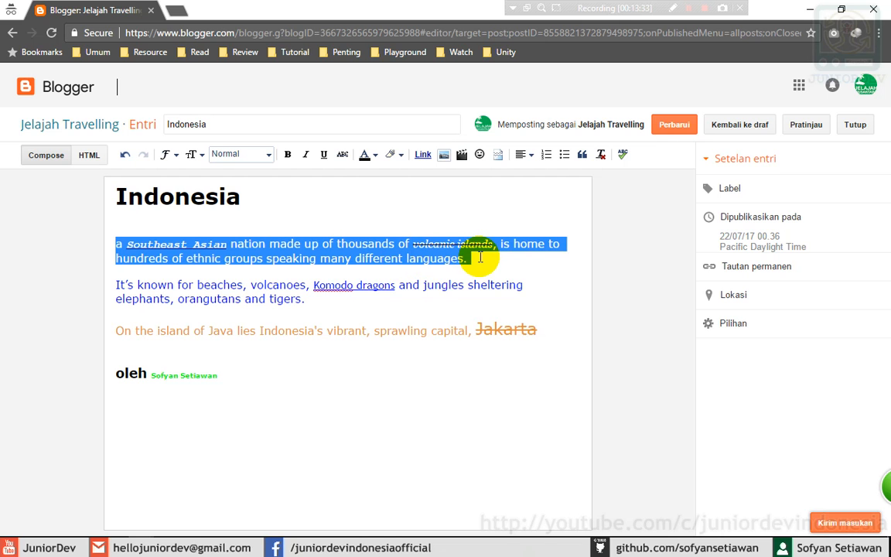
{"action": "left_click", "coordinate": [392, 155]}
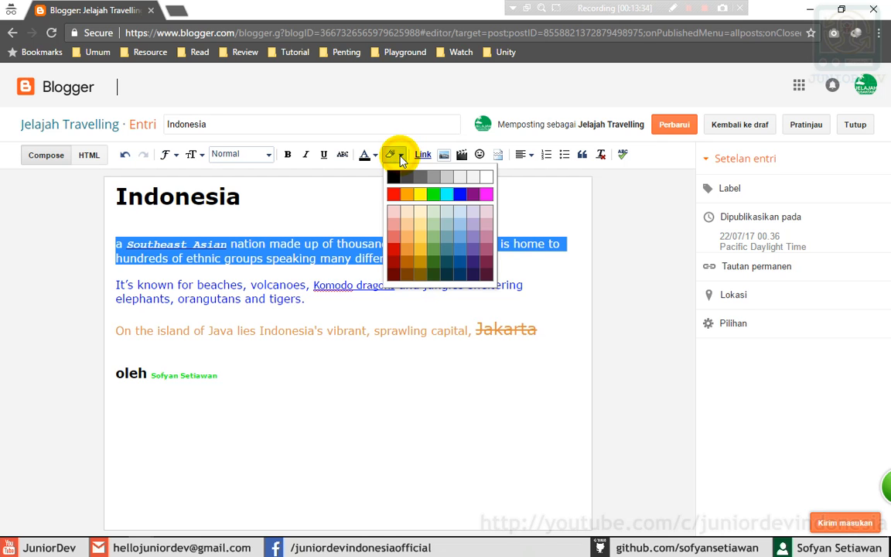
{"action": "left_click", "coordinate": [474, 199]}
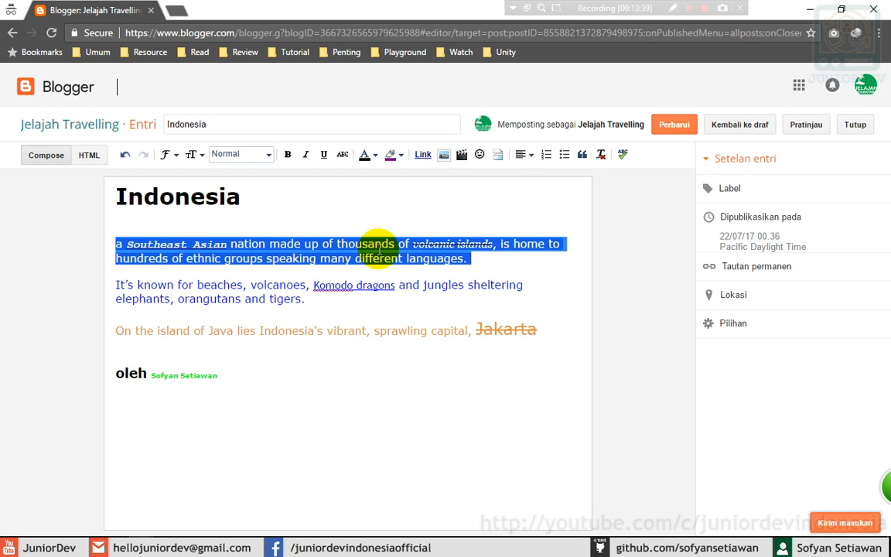
{"action": "left_click", "coordinate": [372, 221]}
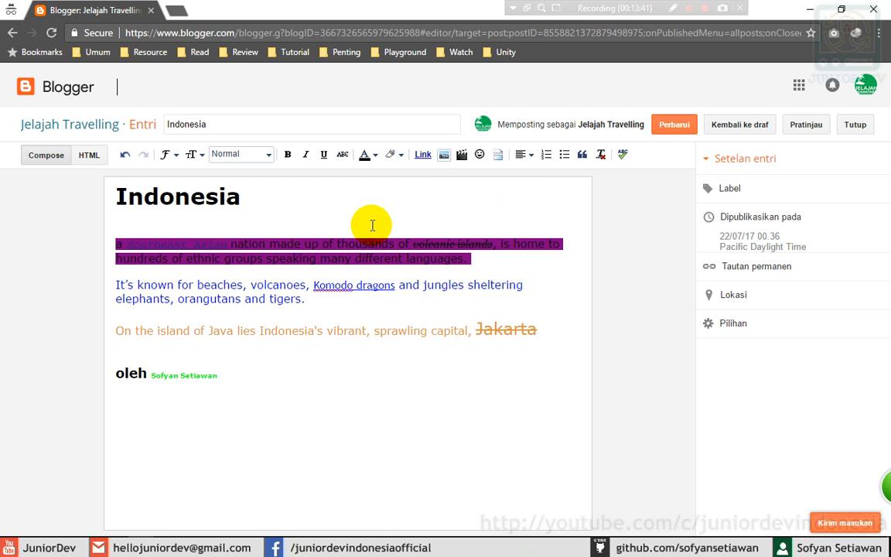
- Make the first paragraph's text white
{"action": "left_click_drag", "start_coordinate": [462, 262], "coordinate": [99, 242]}
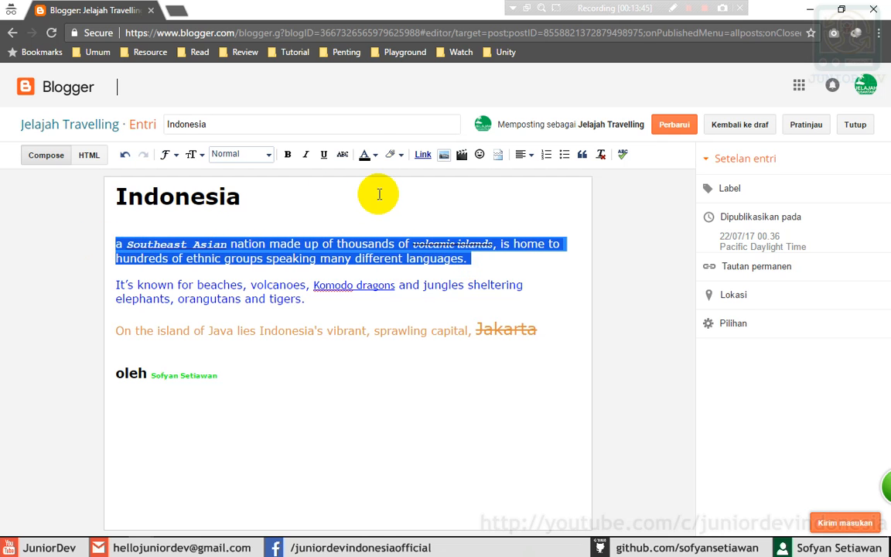
{"action": "left_click", "coordinate": [376, 155]}
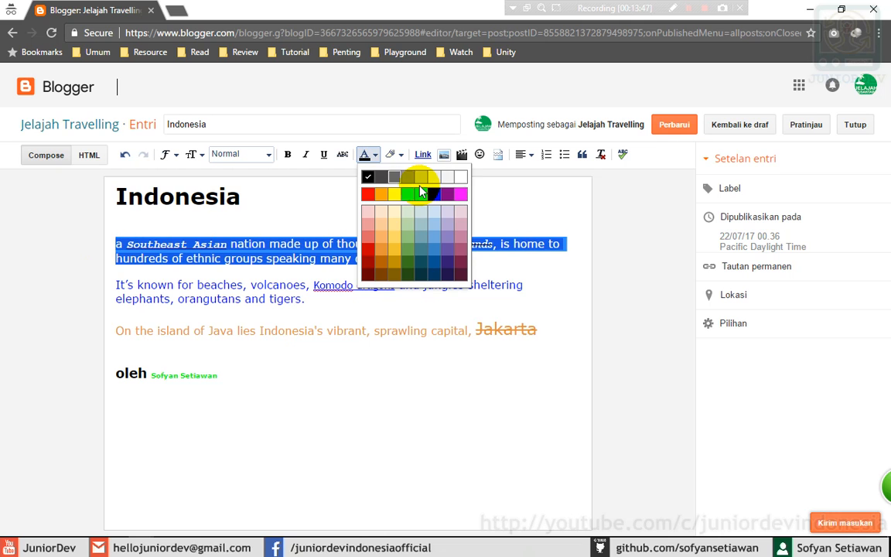
{"action": "left_click", "coordinate": [466, 180]}
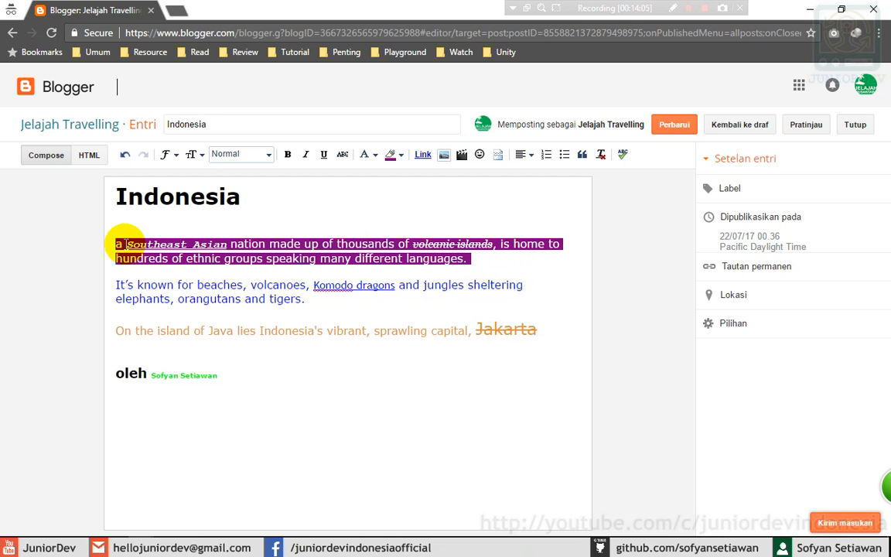
{"action": "left_click", "coordinate": [445, 306]}
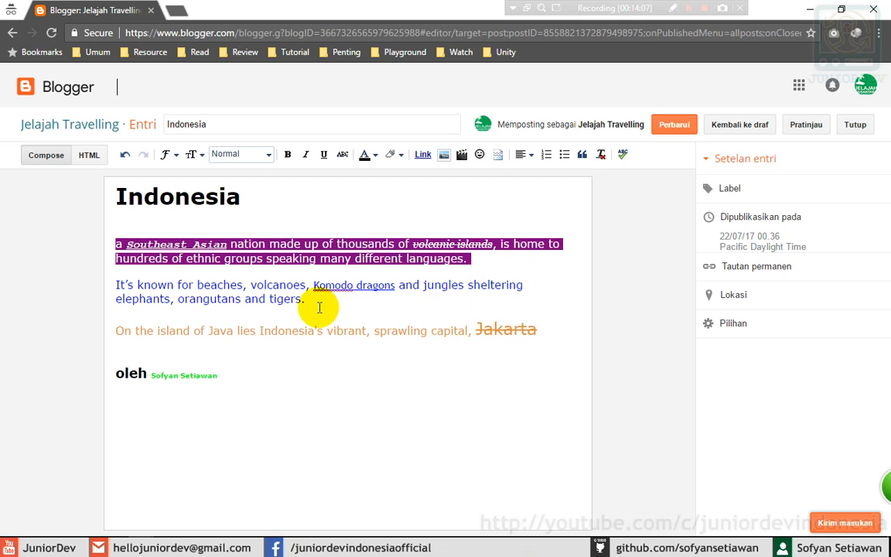
{"action": "left_click_drag", "start_coordinate": [251, 287], "coordinate": [307, 286]}
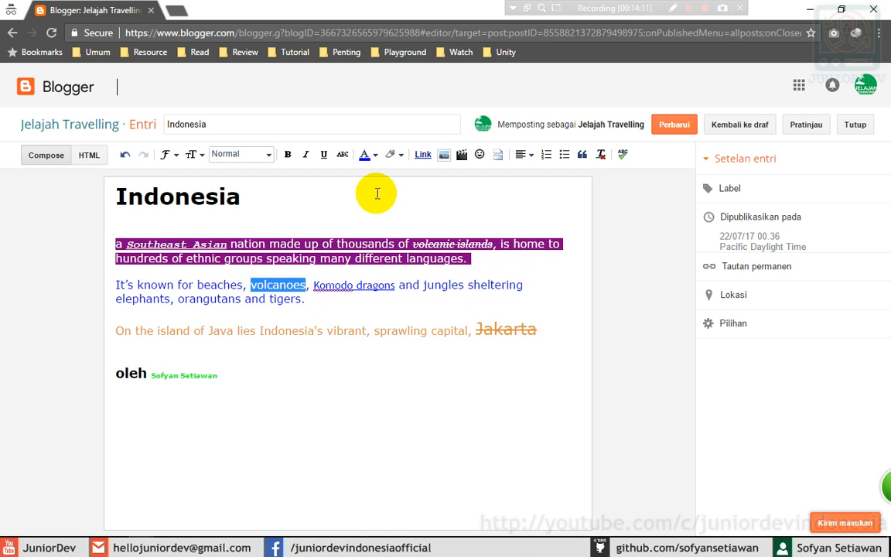
- Highlight 'volcanoes' orange and 'Indonesia' in the Java sentence cyan
{"action": "left_click", "coordinate": [399, 156]}
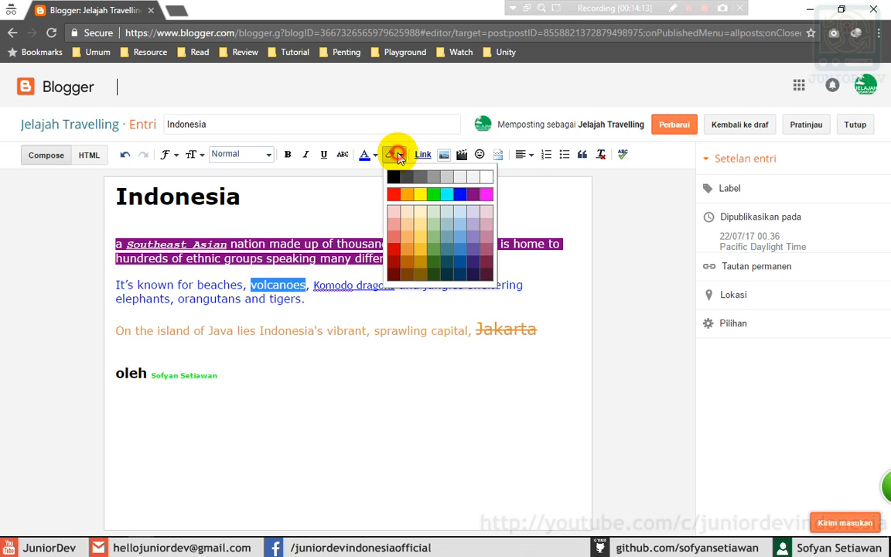
{"action": "left_click", "coordinate": [419, 251]}
{"action": "left_click", "coordinate": [197, 280]}
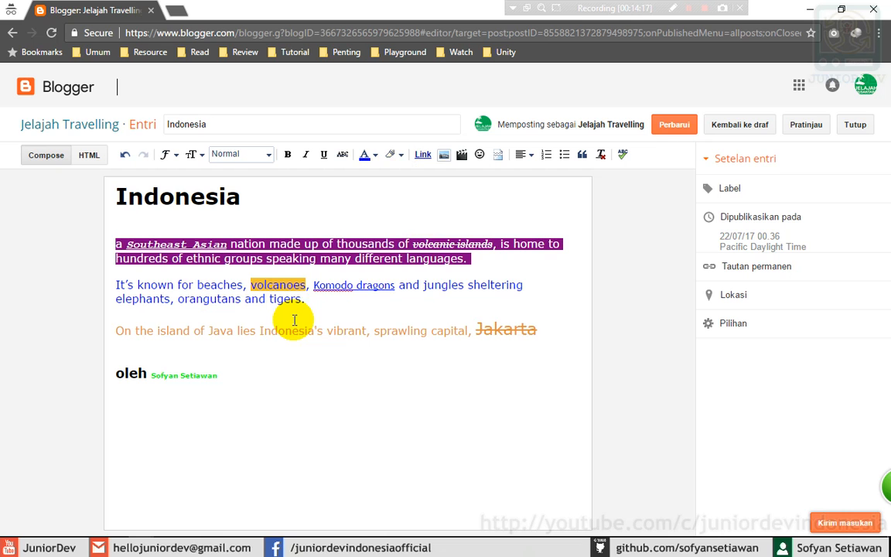
{"action": "left_click_drag", "start_coordinate": [314, 331], "coordinate": [258, 331]}
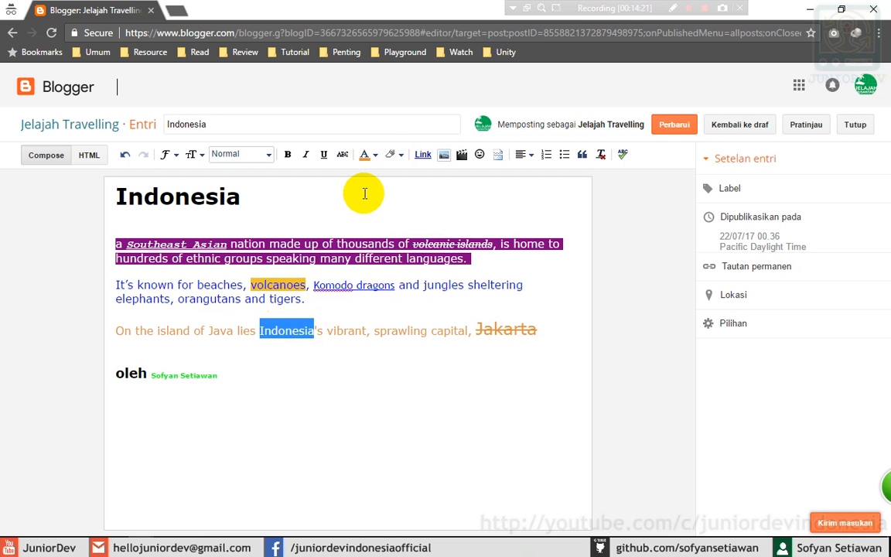
{"action": "left_click", "coordinate": [399, 155]}
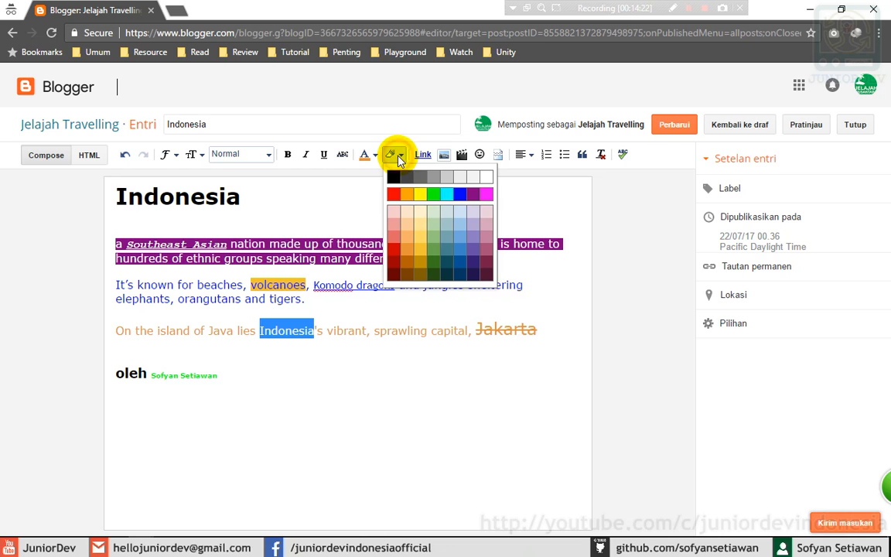
{"action": "left_click", "coordinate": [447, 211]}
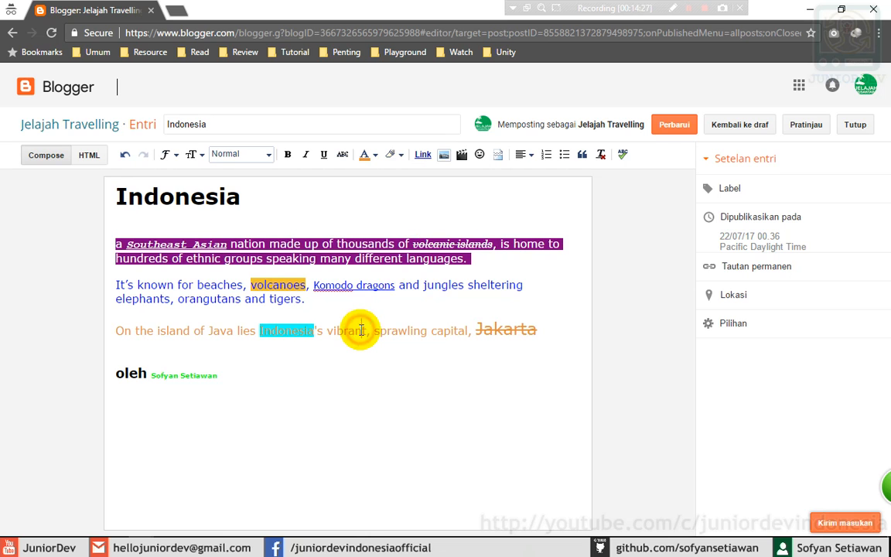
{"action": "left_click", "coordinate": [315, 380]}
{"action": "left_click", "coordinate": [315, 382]}
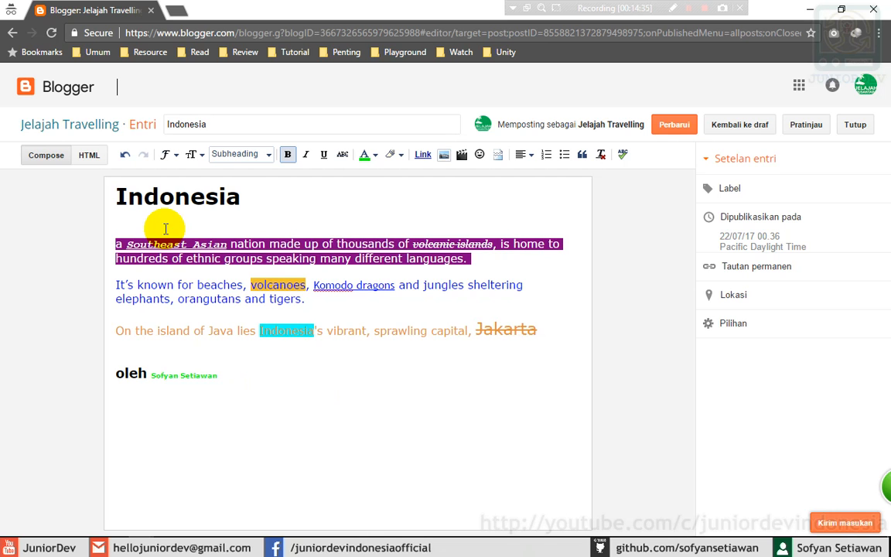
{"action": "left_click", "coordinate": [264, 199]}
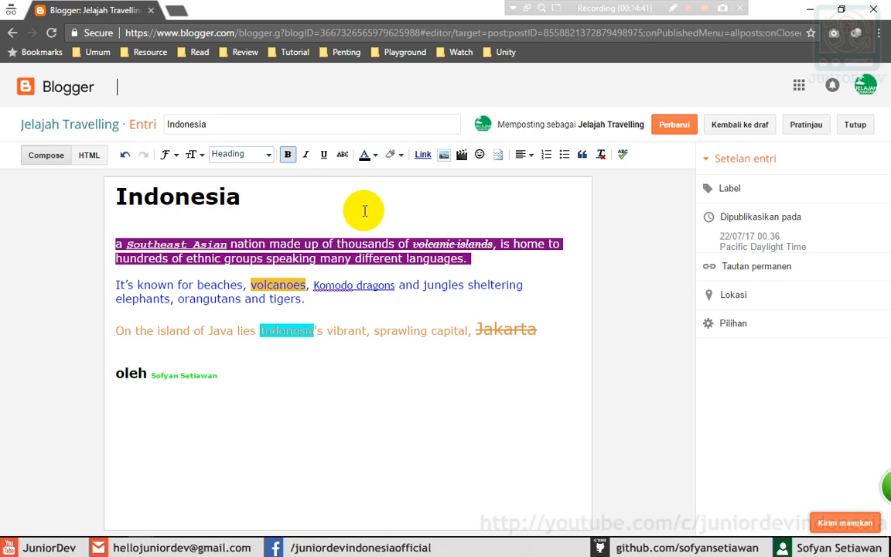
{"action": "left_click", "coordinate": [496, 255]}
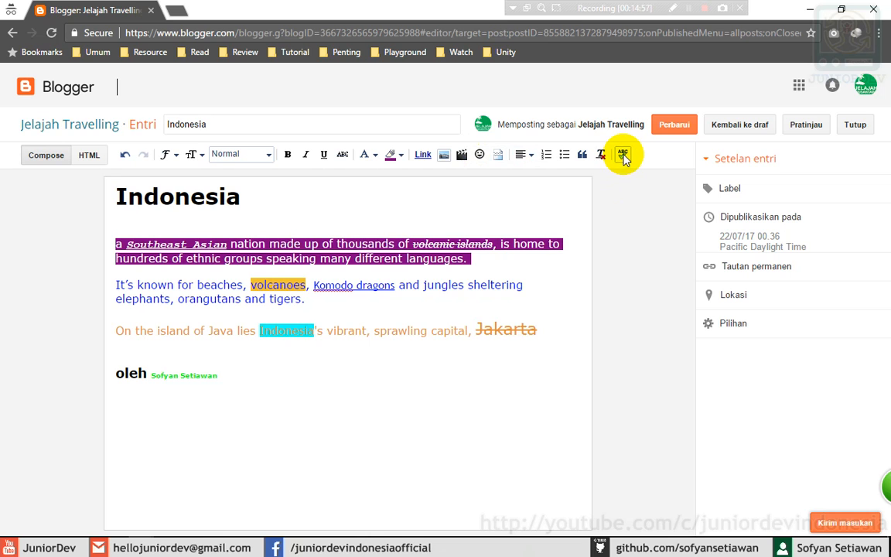
{"action": "left_click", "coordinate": [499, 257]}
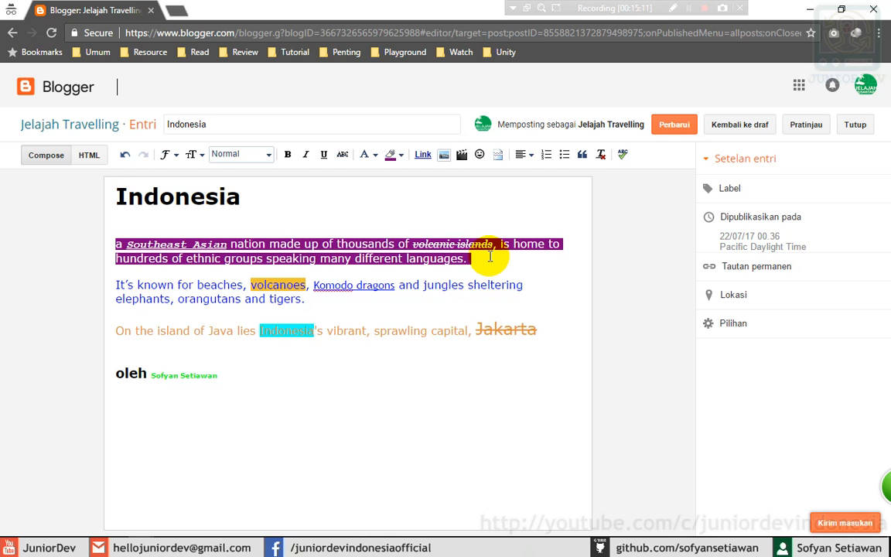
- Apply Align center to the 'Indonesia' heading
{"action": "left_click_drag", "start_coordinate": [246, 198], "coordinate": [105, 203]}
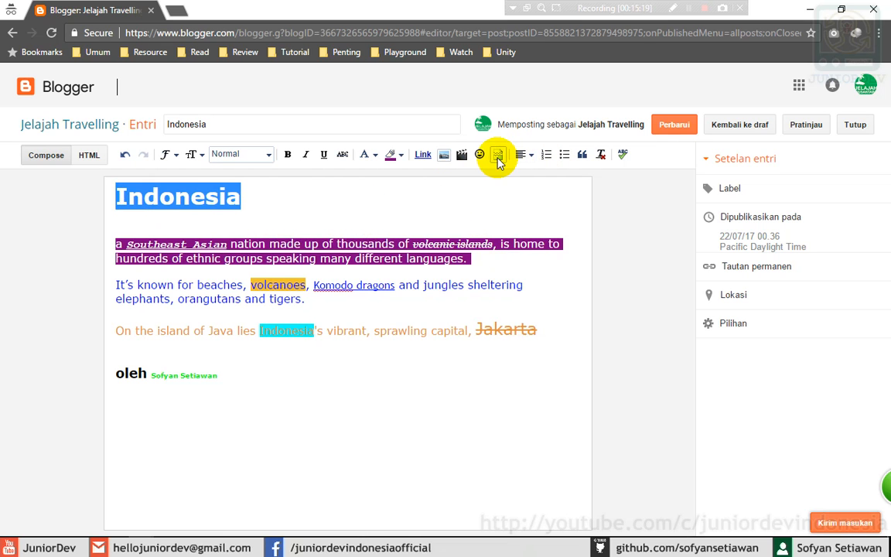
{"action": "left_click", "coordinate": [523, 154]}
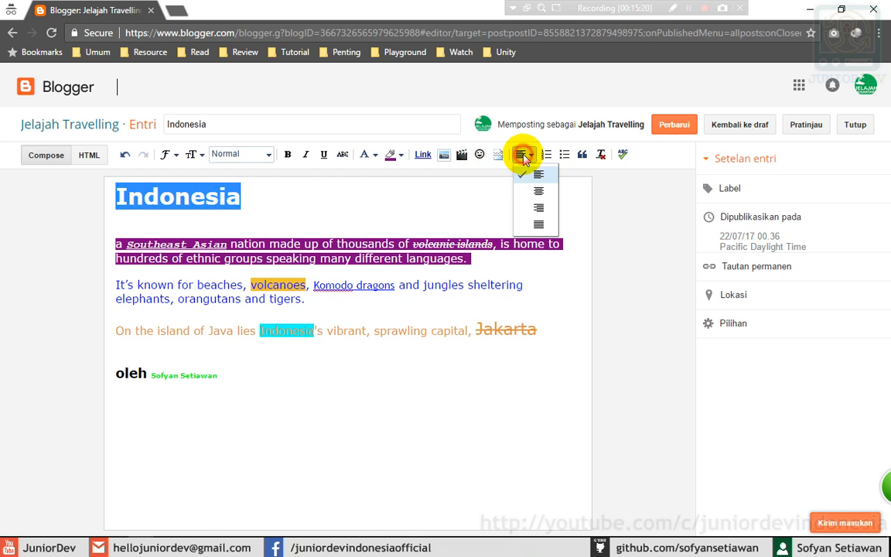
{"action": "left_click", "coordinate": [536, 191]}
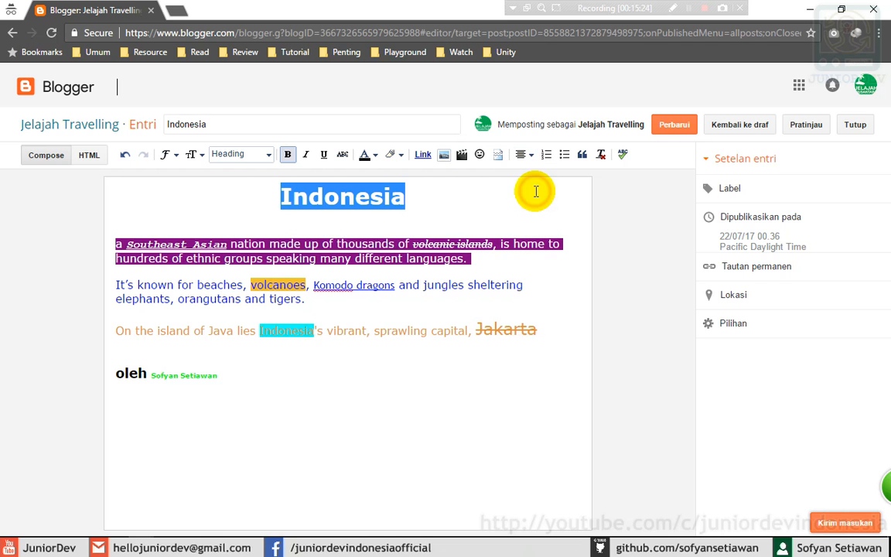
{"action": "left_click", "coordinate": [439, 195]}
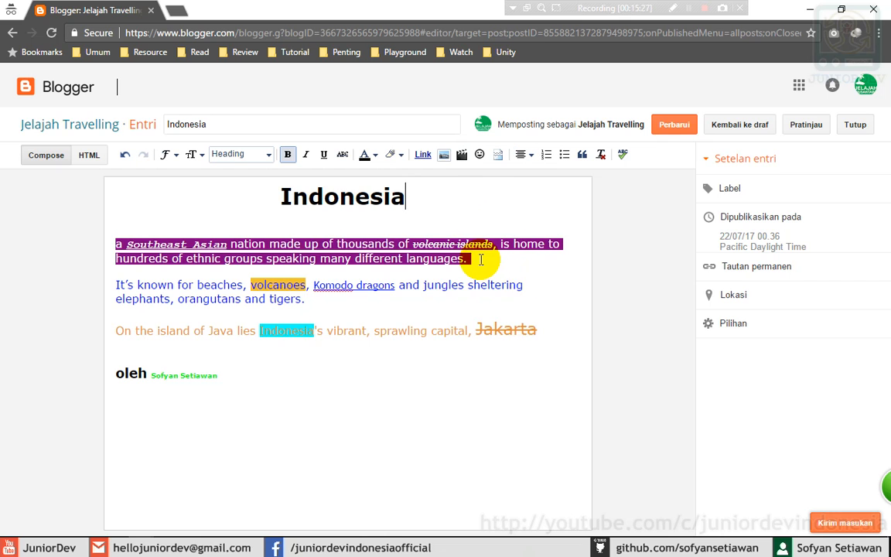
{"action": "left_click_drag", "start_coordinate": [483, 258], "coordinate": [111, 242]}
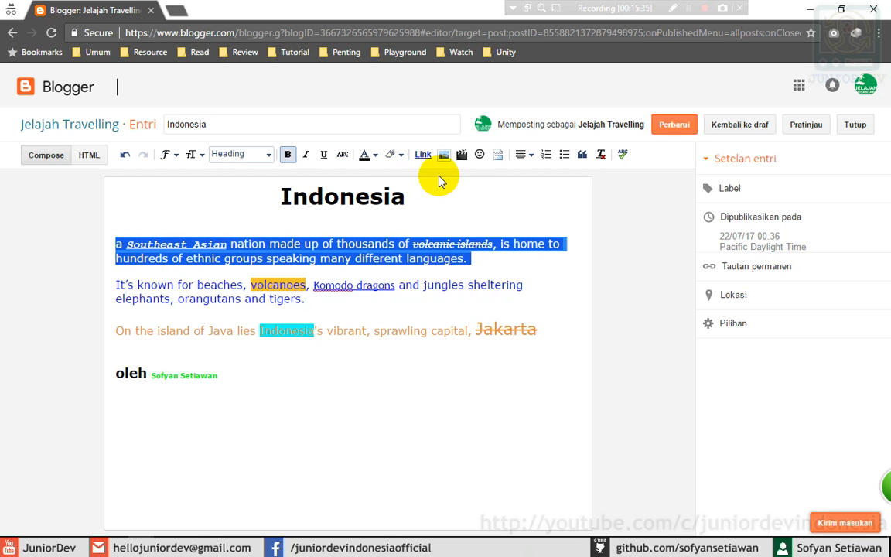
{"action": "left_click", "coordinate": [525, 155]}
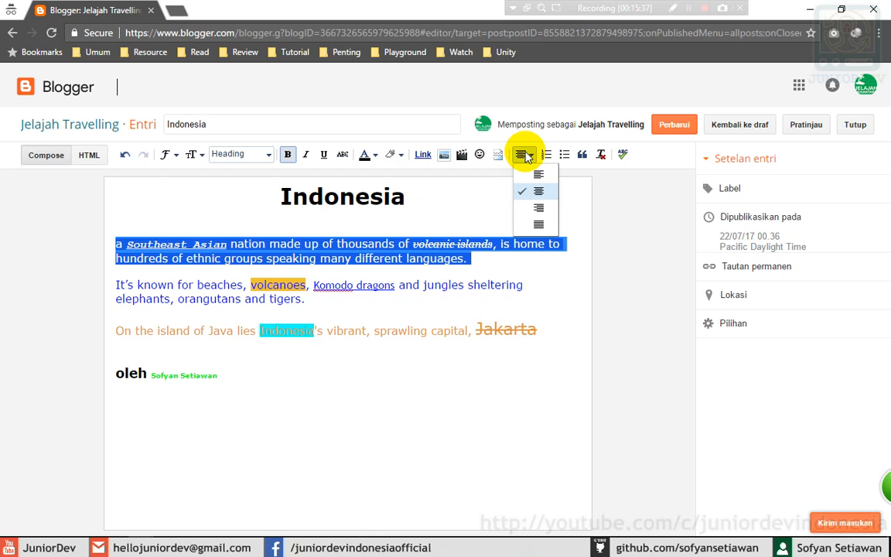
- Right-align the purple opening paragraph and justify the blue 'It's known' paragraph
{"action": "left_click", "coordinate": [538, 210]}
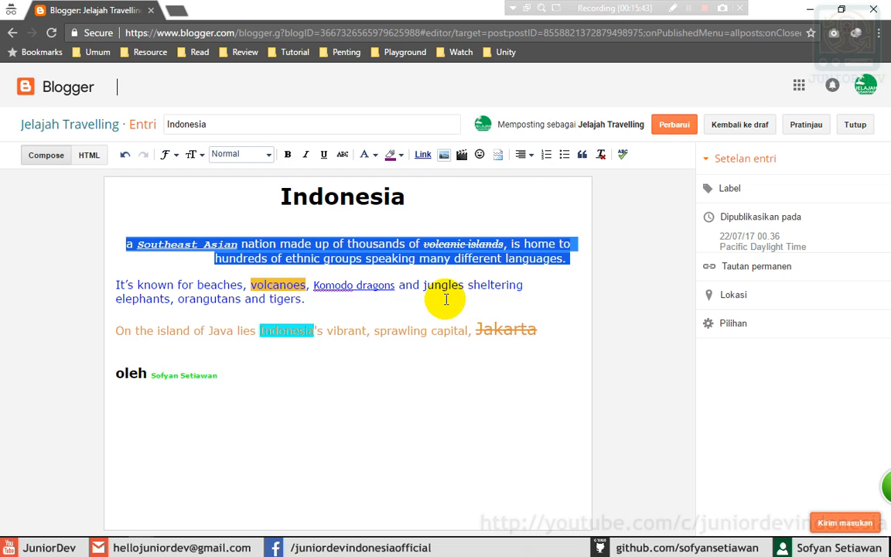
{"action": "left_click", "coordinate": [421, 312]}
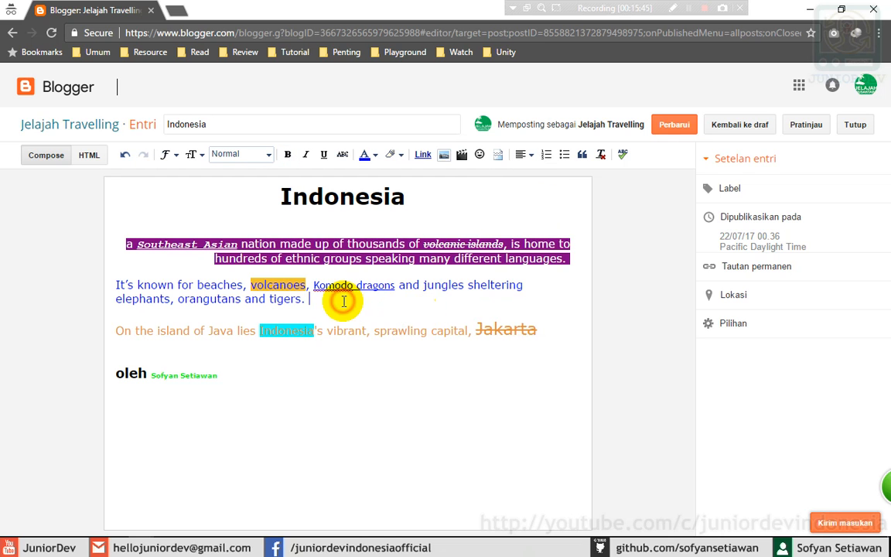
{"action": "left_click", "coordinate": [326, 300]}
{"action": "left_click_drag", "start_coordinate": [326, 300], "coordinate": [110, 285]}
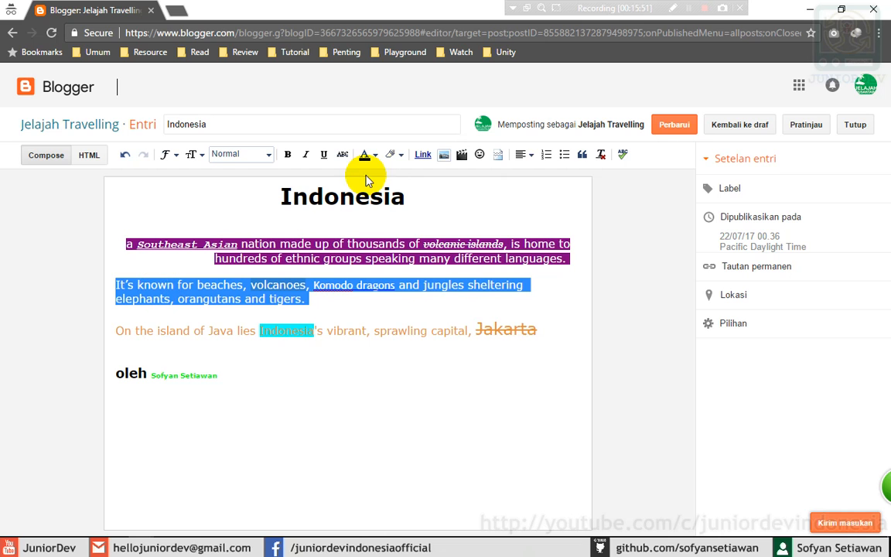
{"action": "left_click", "coordinate": [524, 154]}
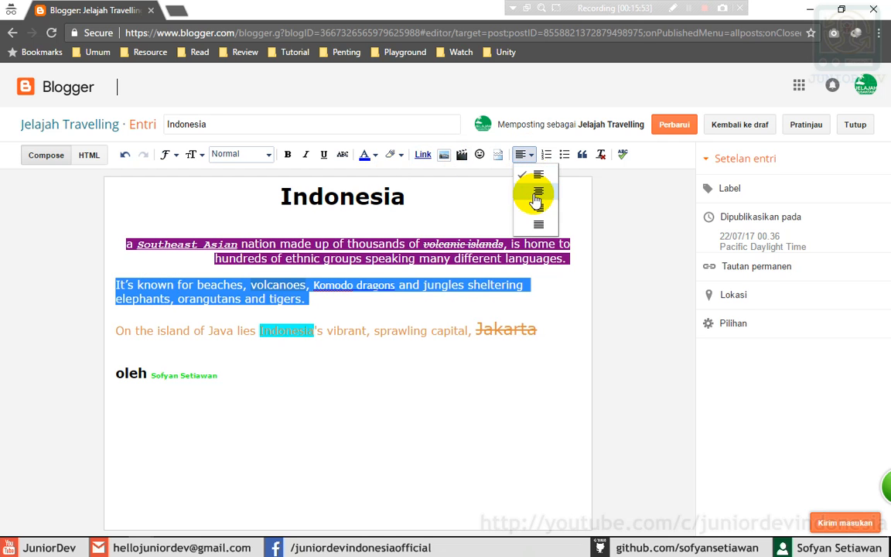
{"action": "left_click", "coordinate": [537, 224]}
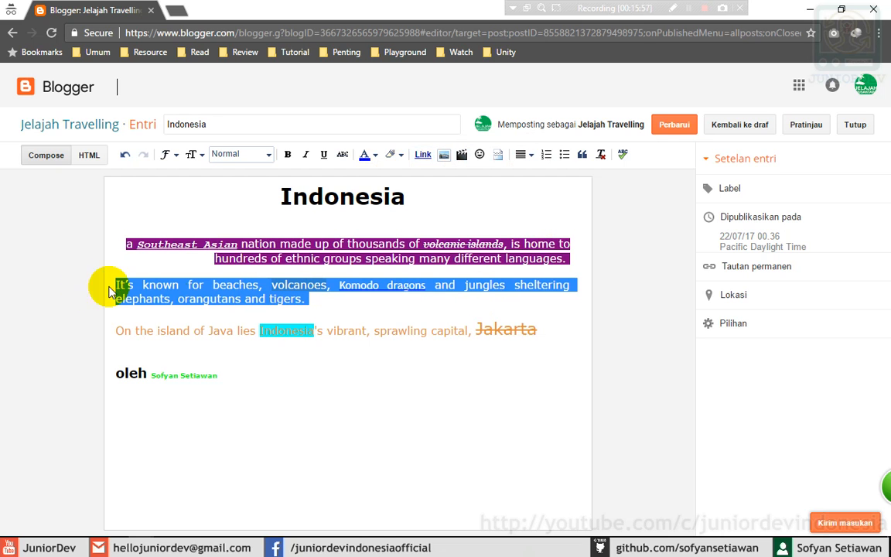
{"action": "left_click", "coordinate": [330, 294]}
- Keep the orange Java sentence left-aligned
{"action": "left_click", "coordinate": [545, 329]}
{"action": "left_click_drag", "start_coordinate": [523, 329], "coordinate": [96, 330]}
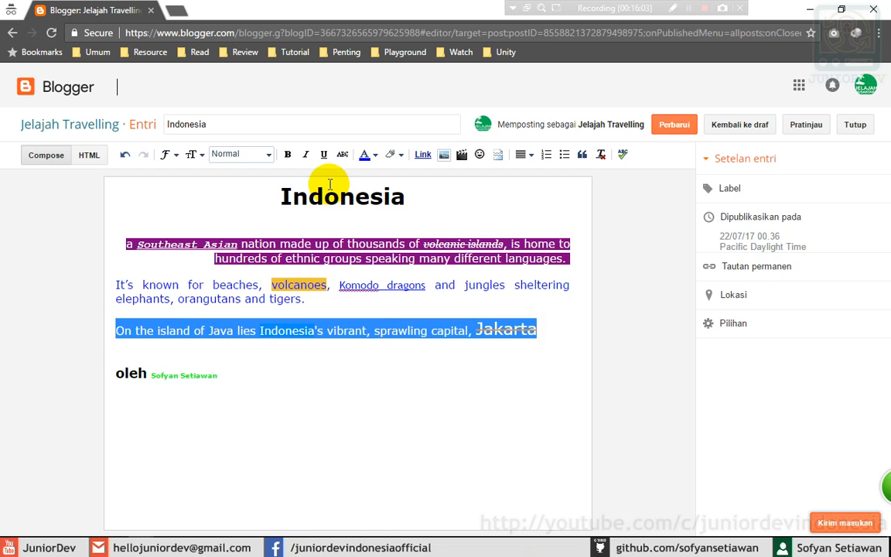
{"action": "left_click", "coordinate": [521, 154]}
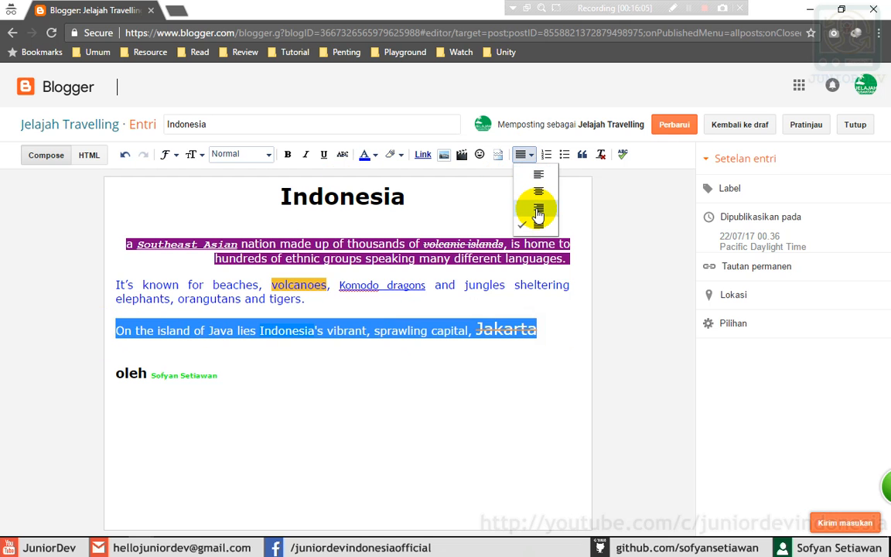
{"action": "left_click", "coordinate": [538, 176]}
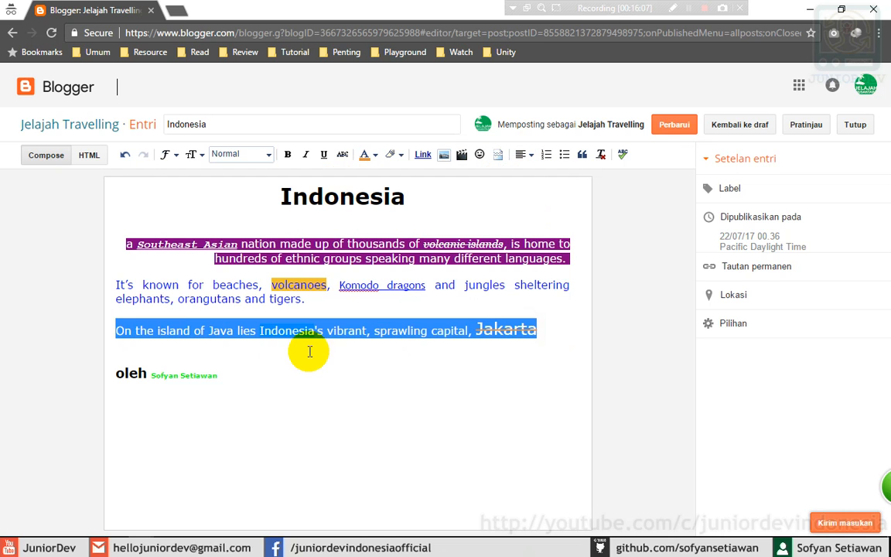
- Center the 'oleh' byline and place the caret on a new line below it
{"action": "left_click_drag", "start_coordinate": [237, 376], "coordinate": [90, 378]}
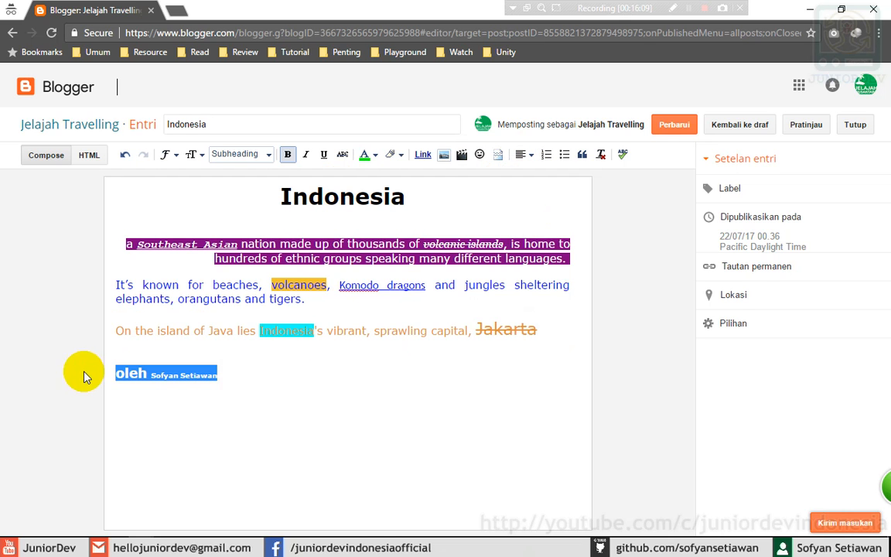
{"action": "left_click", "coordinate": [522, 155]}
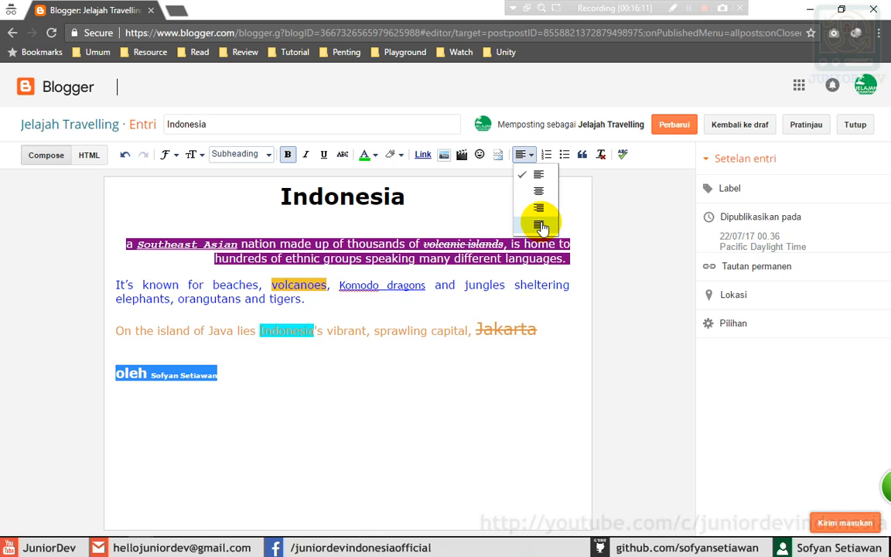
{"action": "left_click", "coordinate": [539, 188]}
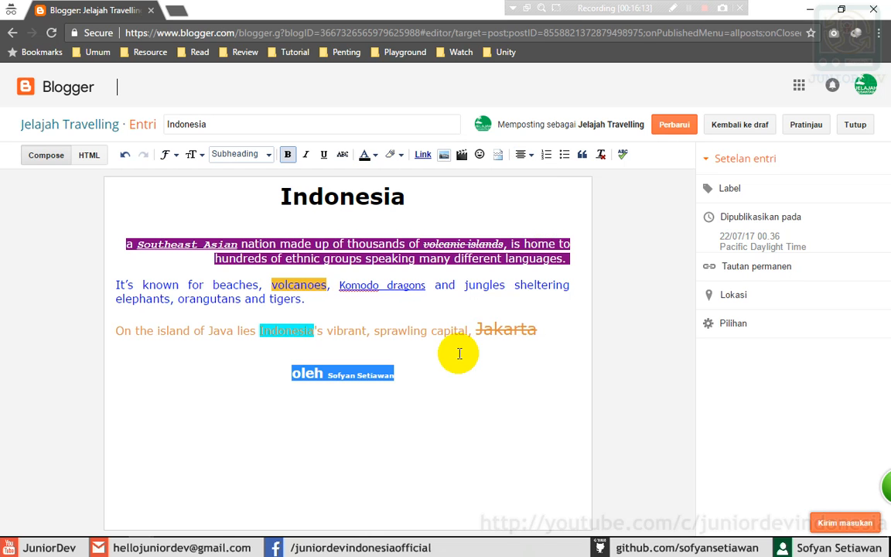
{"action": "left_click", "coordinate": [414, 371]}
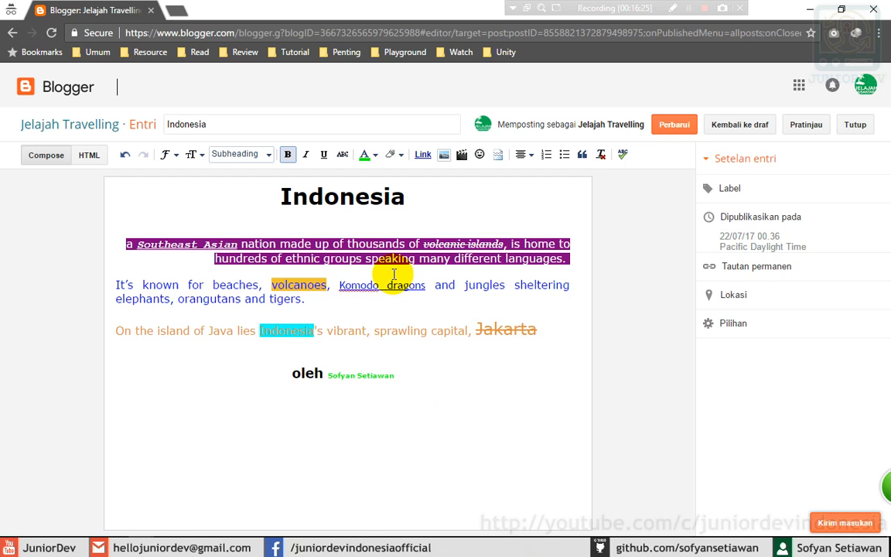
{"action": "left_click", "coordinate": [420, 379]}
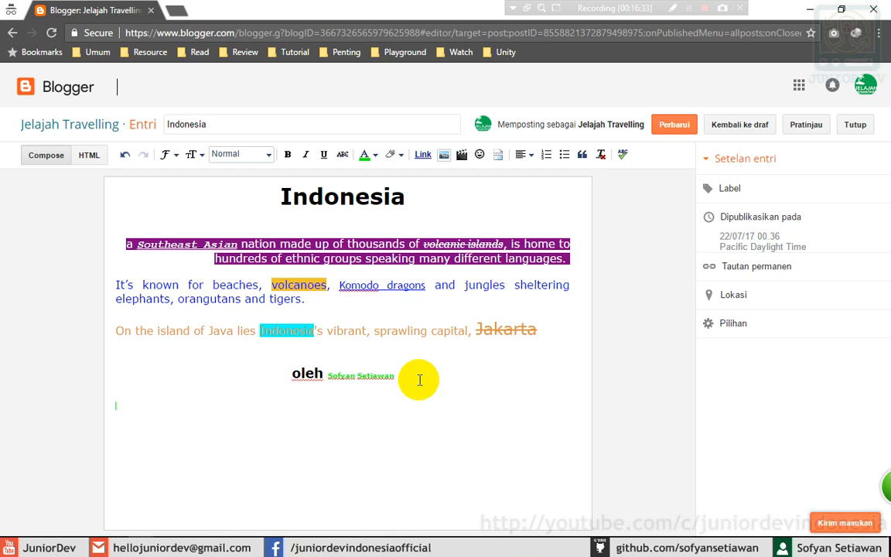
{"action": "left_click", "coordinate": [137, 407]}
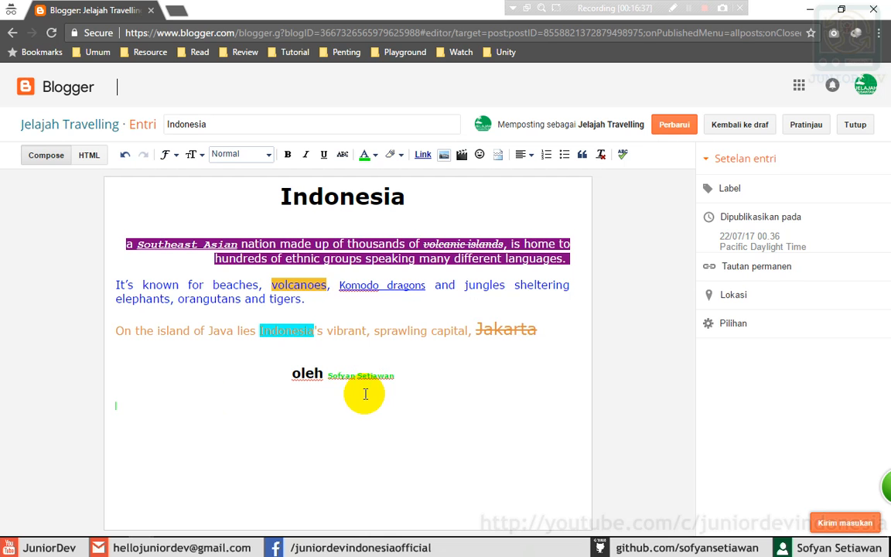